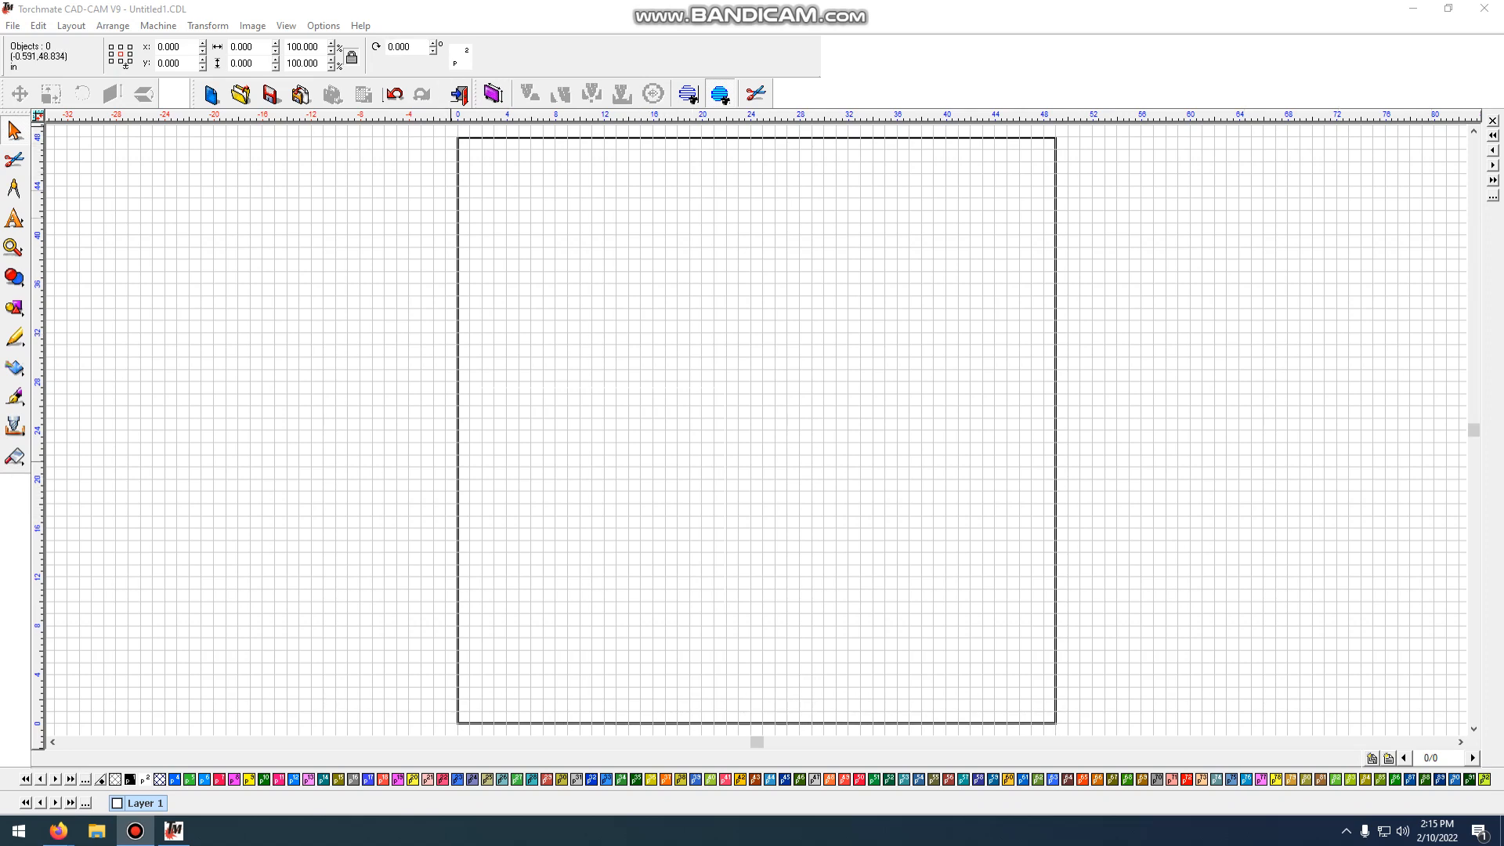
- Import READ.dxf from the Desktop onto the sheet as polyarcs at inch scale, keeping shapes closed and duplicates removed
{"action": "left_click", "coordinate": [12, 26]}
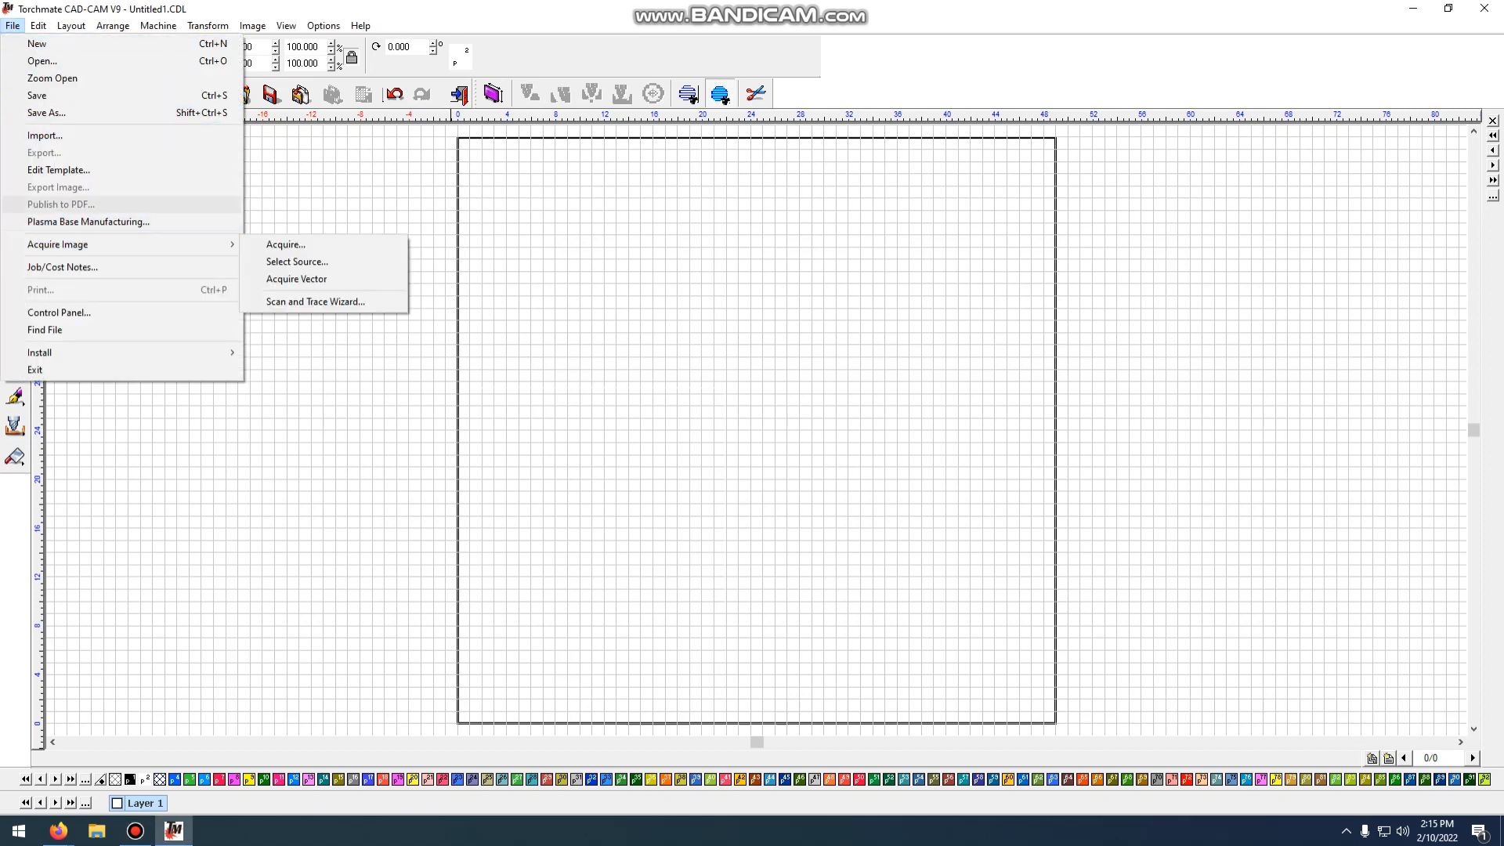
{"action": "left_click", "coordinate": [45, 136]}
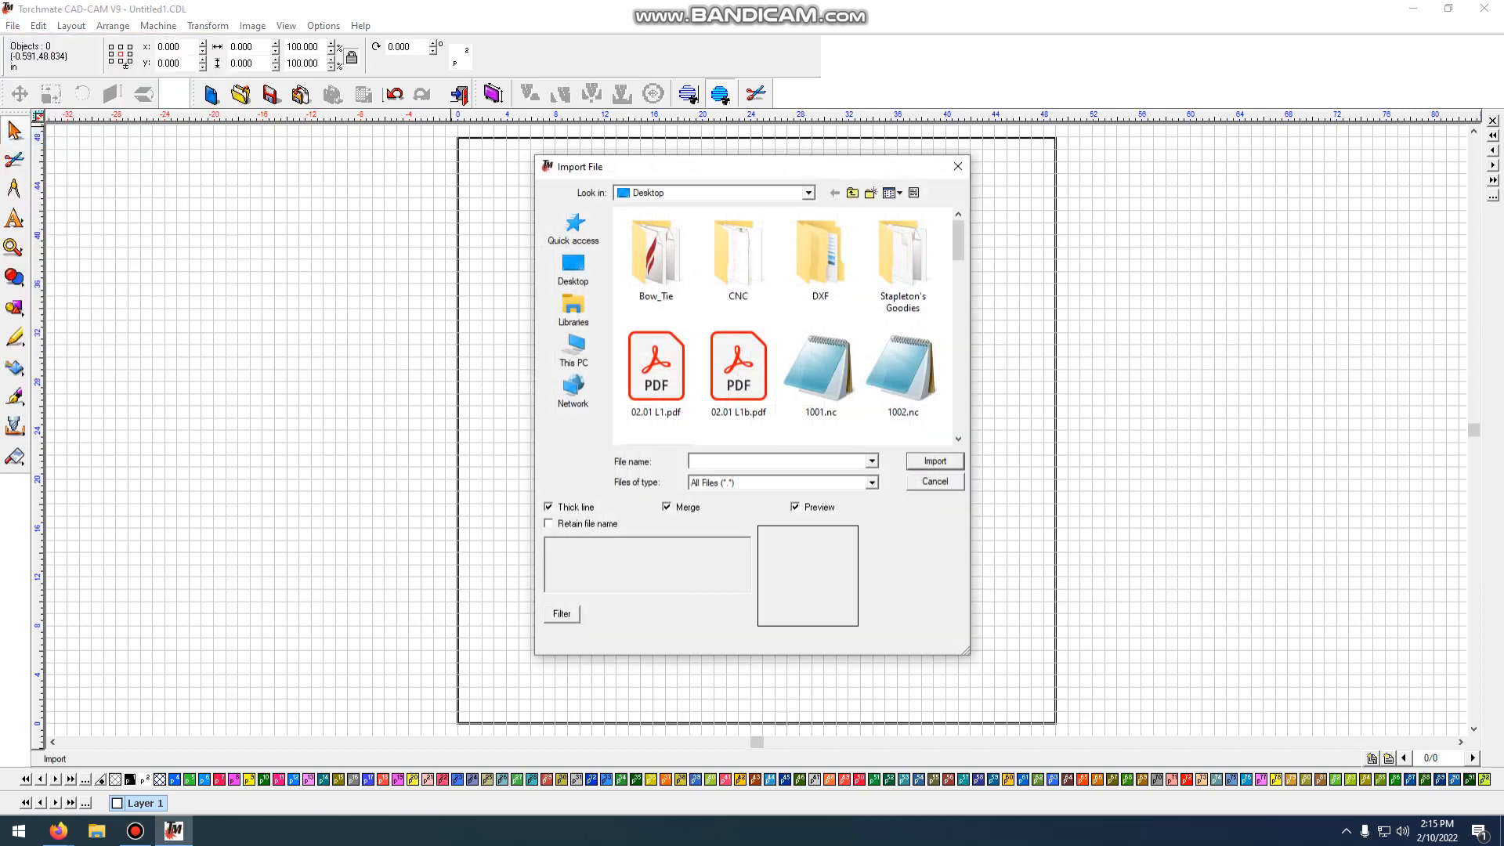
{"action": "scroll", "coordinate": [783, 325], "scroll_direction": "down", "scroll_amount": 5}
{"action": "scroll", "coordinate": [783, 325], "scroll_direction": "up", "scroll_amount": 3}
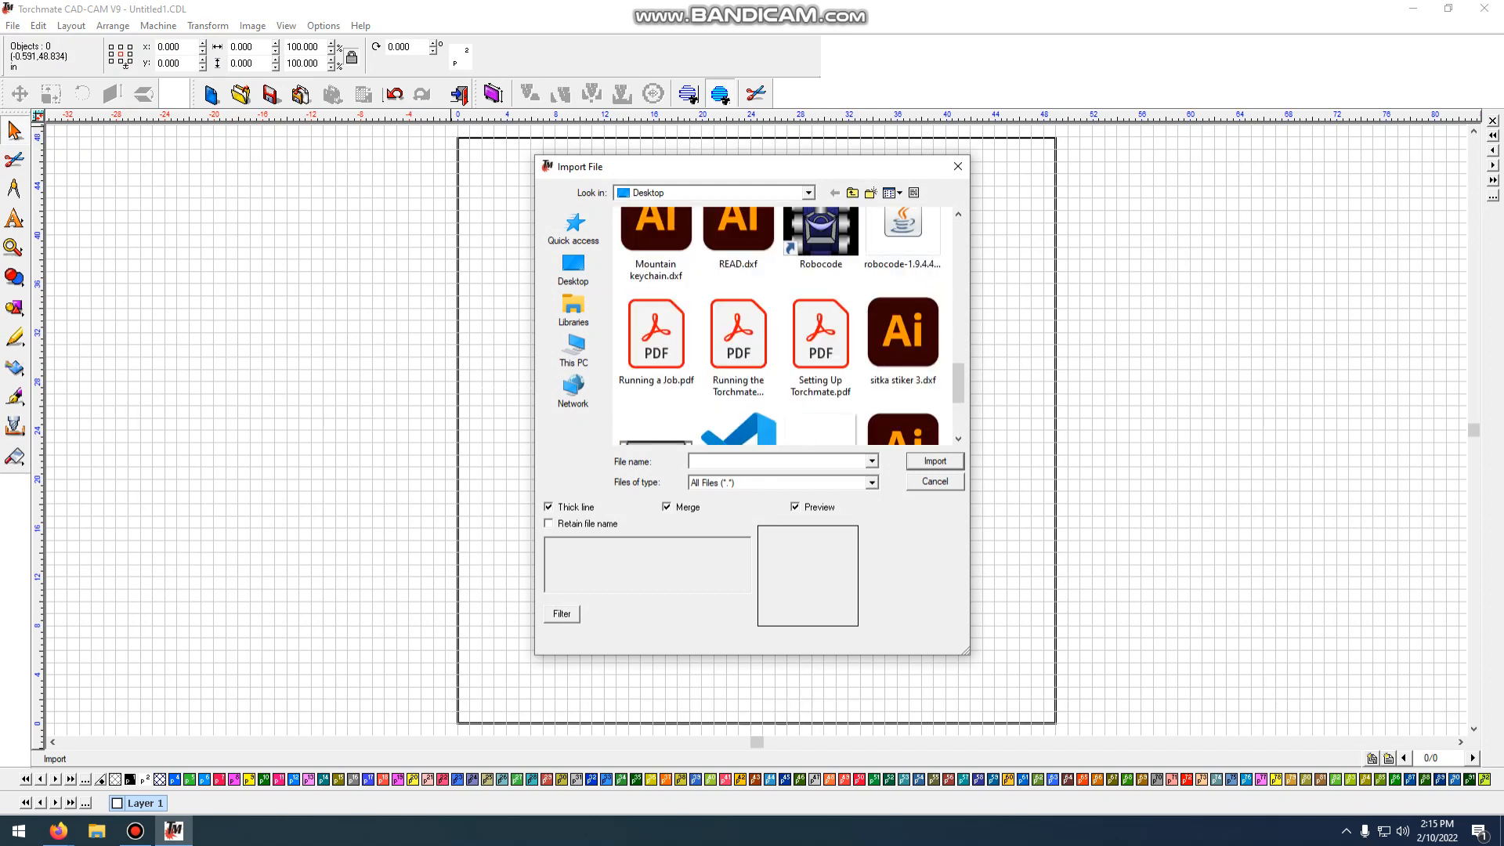
{"action": "left_click", "coordinate": [741, 246]}
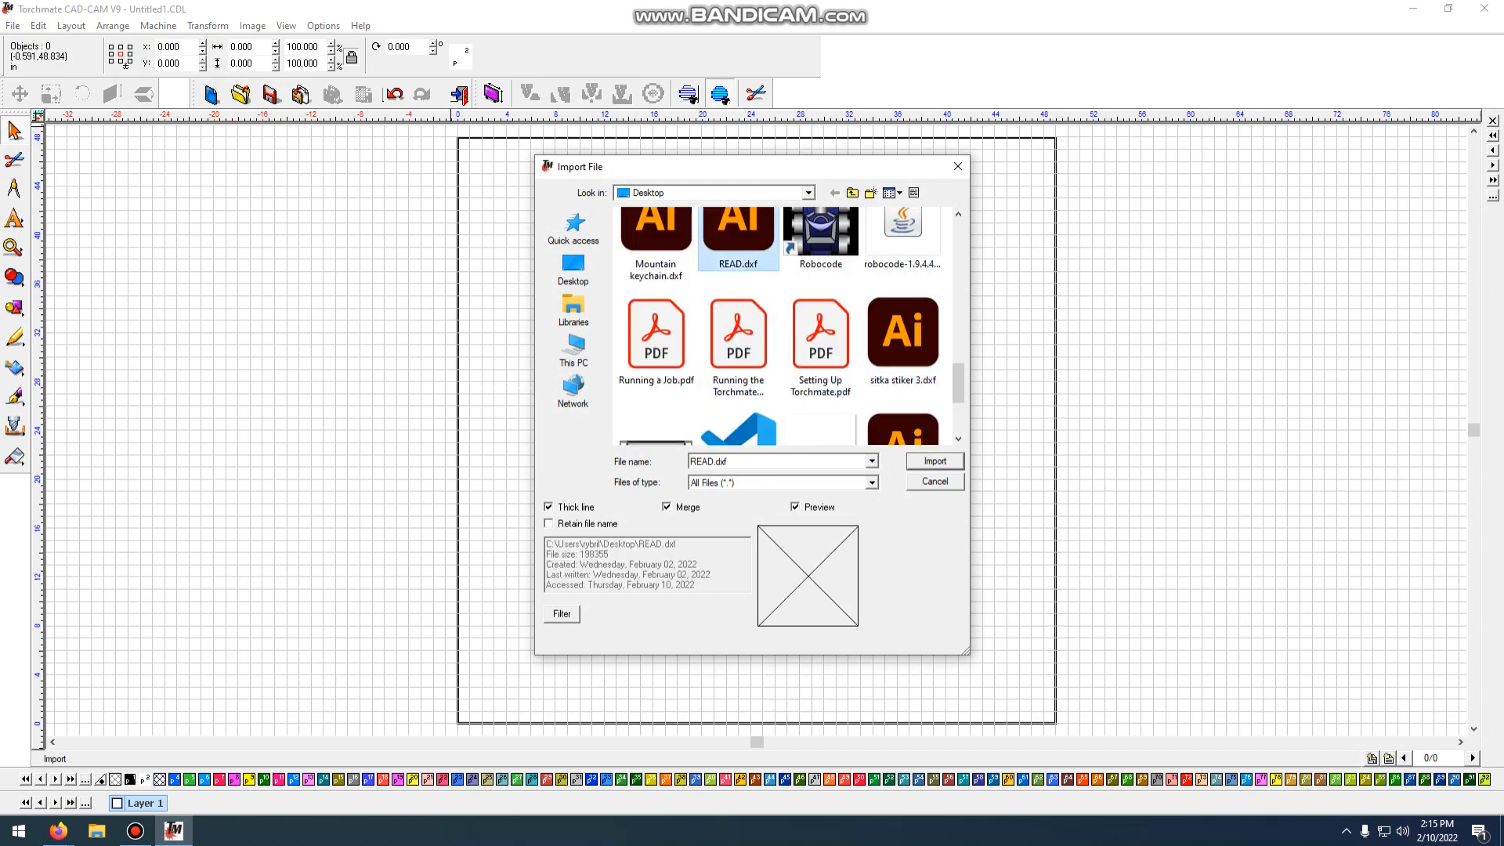
{"action": "left_click", "coordinate": [935, 462]}
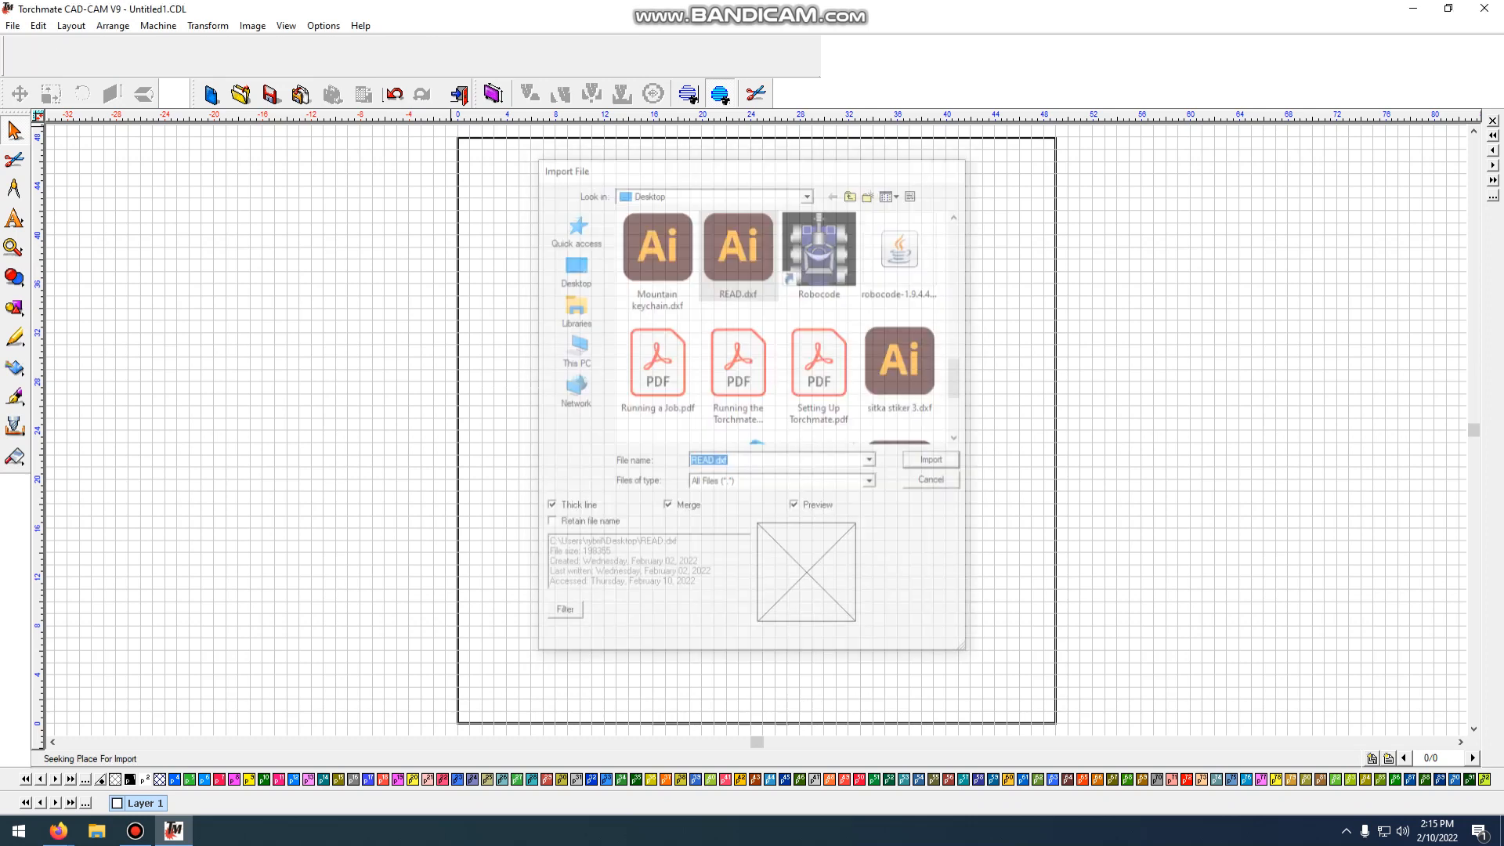
{"action": "left_click", "coordinate": [515, 401]}
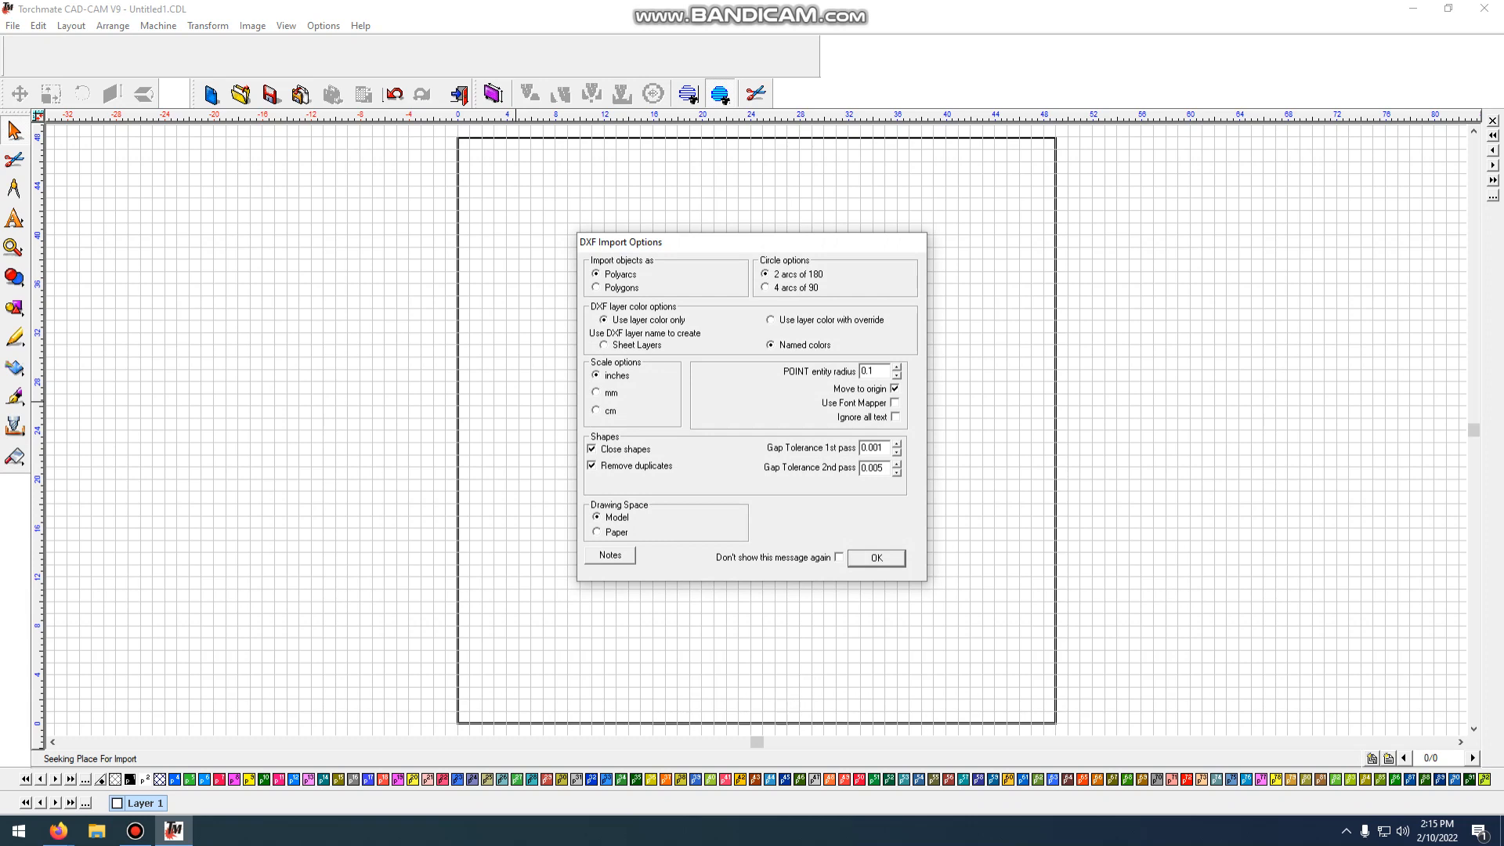
{"action": "left_click", "coordinate": [877, 558]}
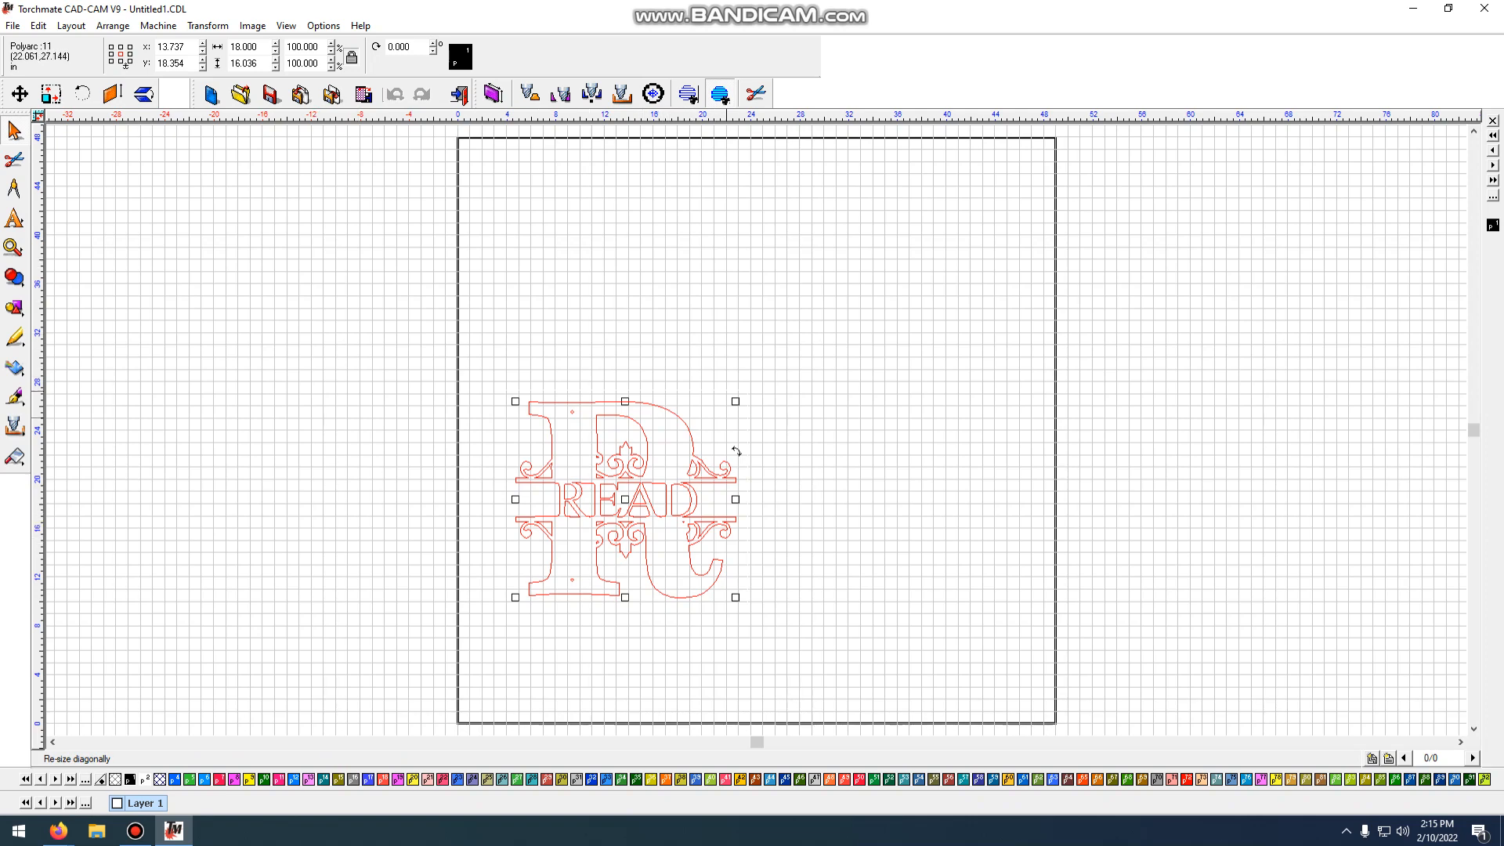
- Enlarge the imported READ design freehand to about 47.4 in wide
{"action": "left_click_drag", "start_coordinate": [736, 452], "coordinate": [1098, 214]}
{"action": "left_click_drag", "start_coordinate": [1243, 249], "coordinate": [1244, 249]}
{"action": "scroll", "coordinate": [1157, 307], "scroll_direction": "down", "scroll_amount": 2}
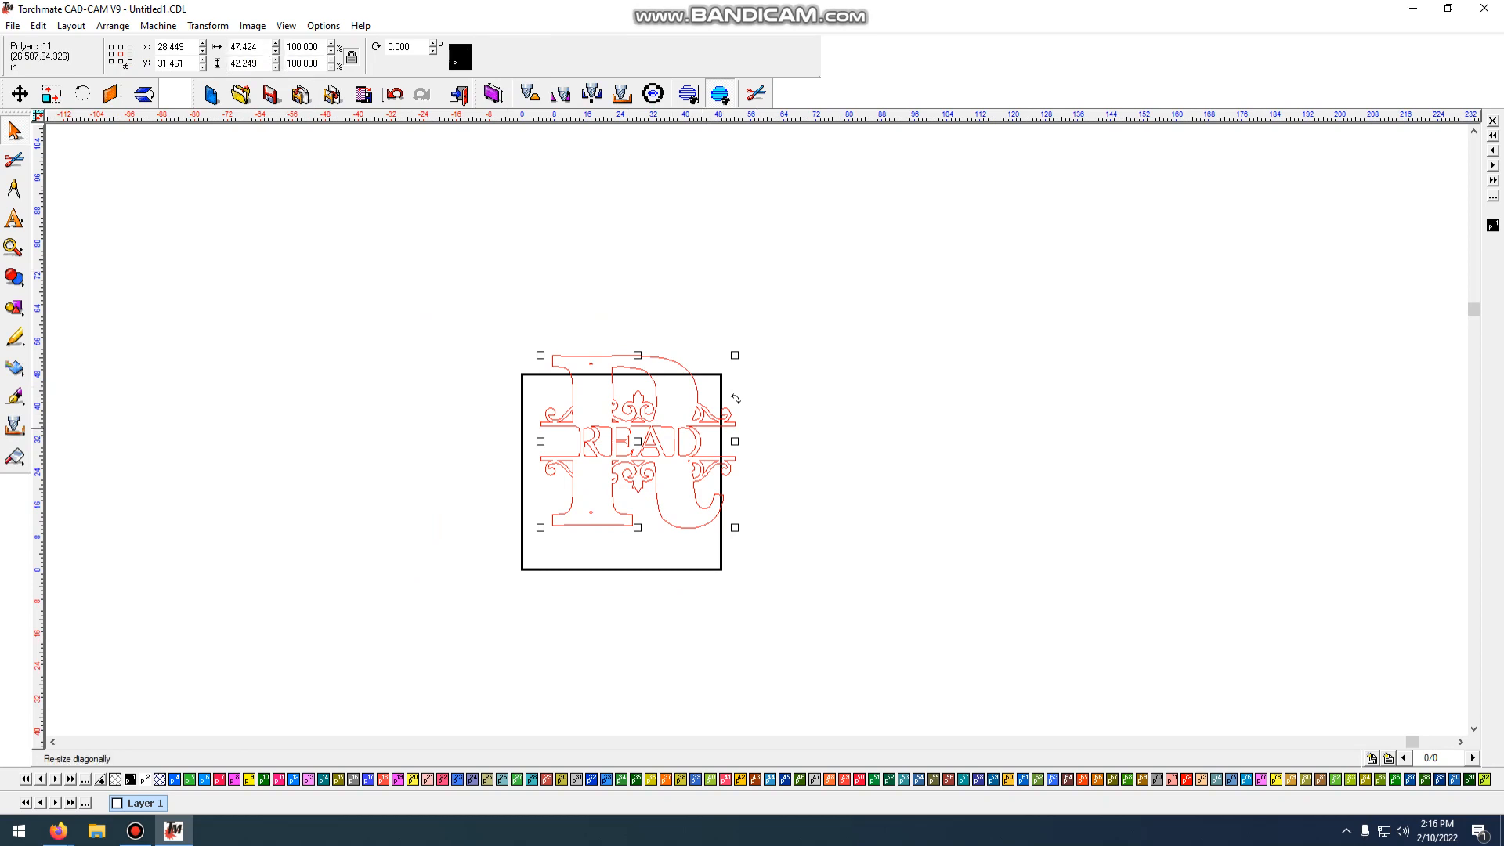
{"action": "scroll", "coordinate": [666, 450], "scroll_direction": "up", "scroll_amount": 2}
{"action": "scroll", "coordinate": [910, 325], "scroll_direction": "down", "scroll_amount": 2}
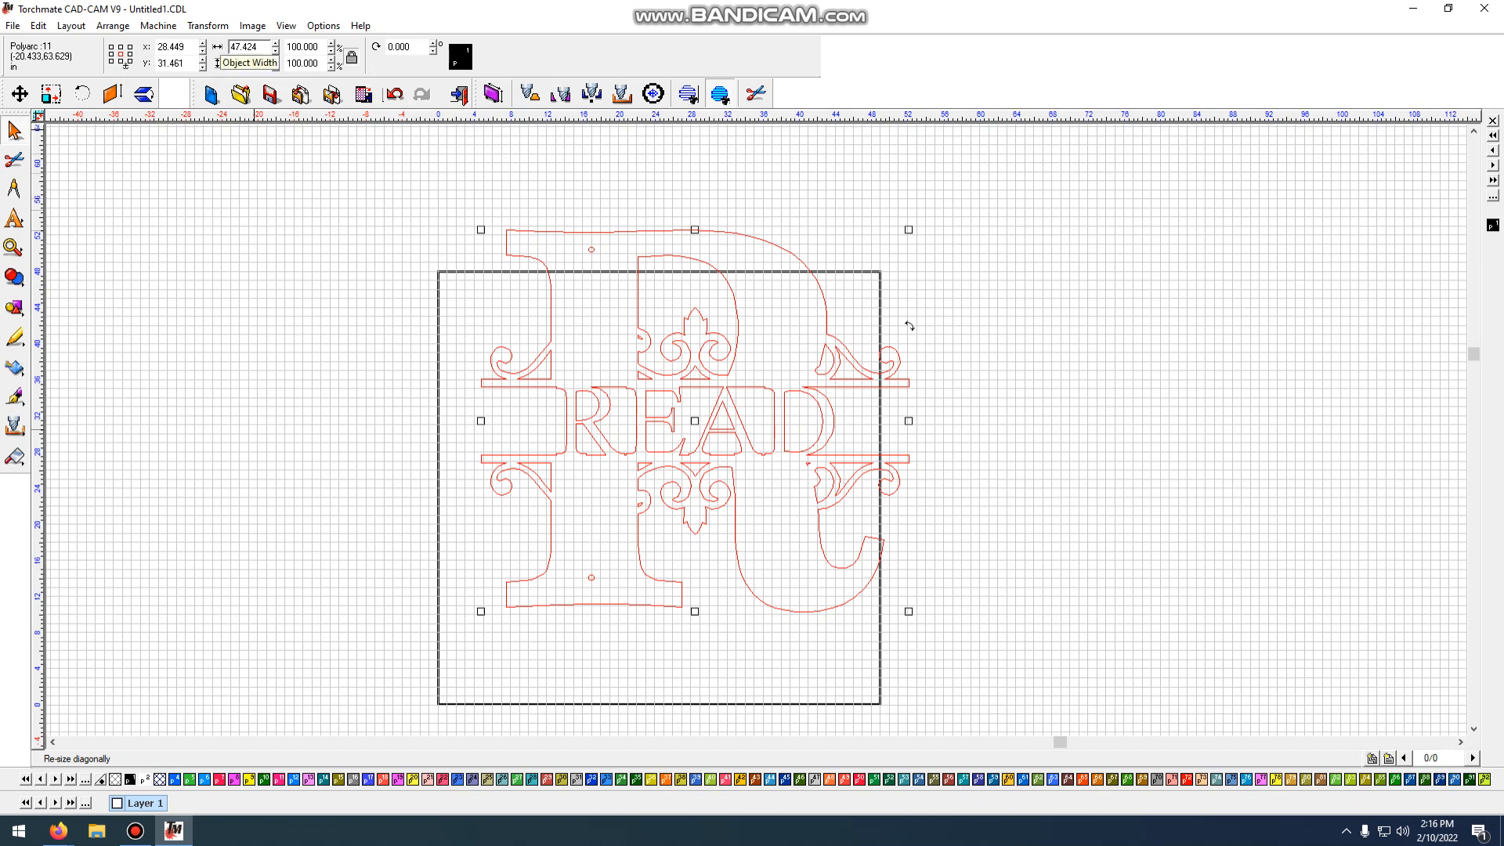
- Set the READ design's width to 12 in
{"action": "double_click", "coordinate": [247, 47]}
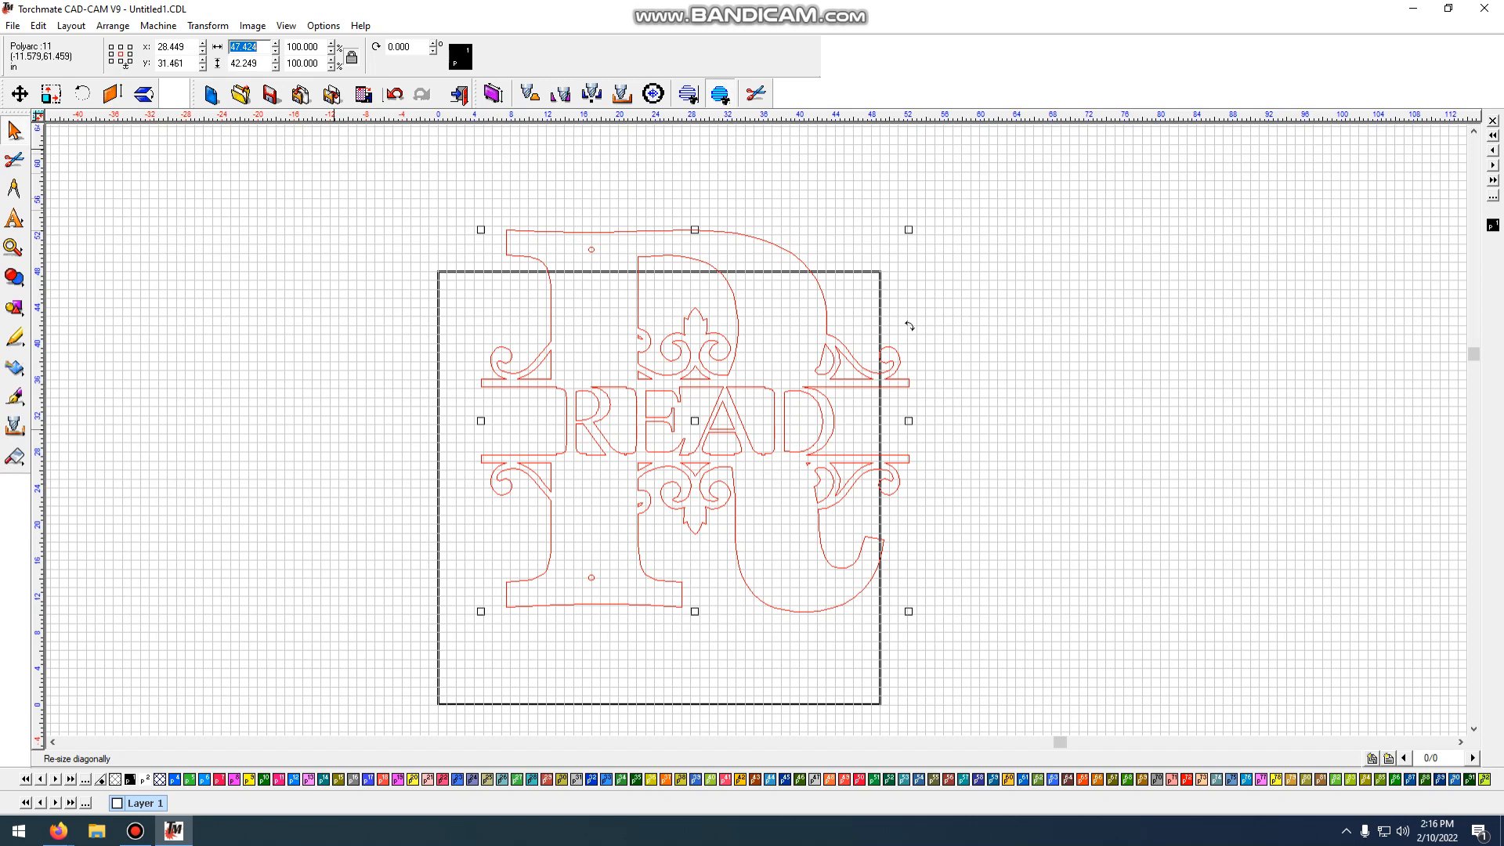
{"action": "type", "text": "12"}
{"action": "key", "text": "Return"}
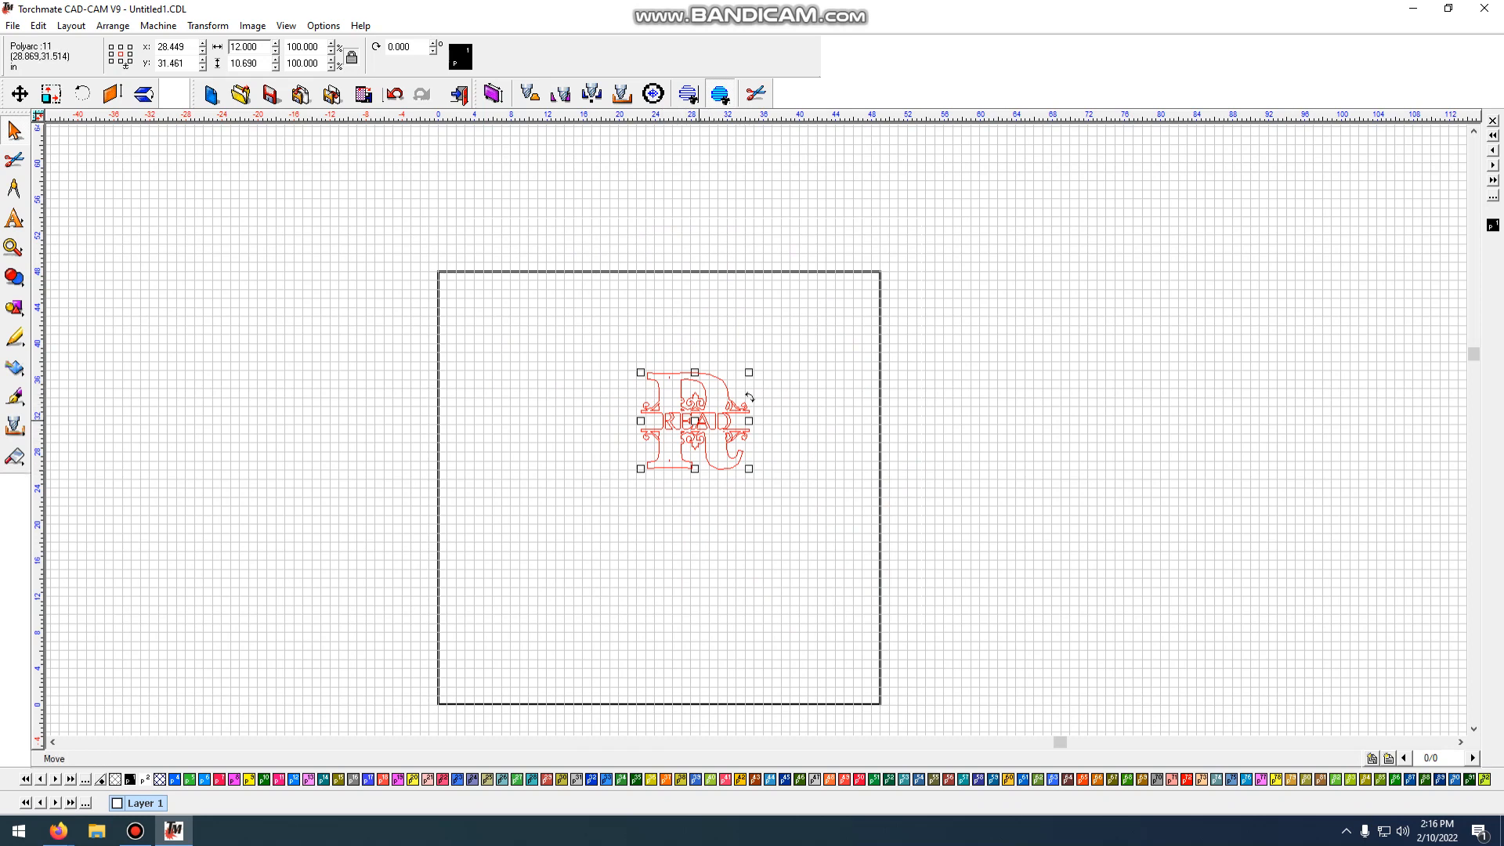
- Move the READ design close to the sheet's origin corner, centred at about X 6.3, Y 5.7 in
{"action": "left_click_drag", "start_coordinate": [690, 420], "coordinate": [496, 646]}
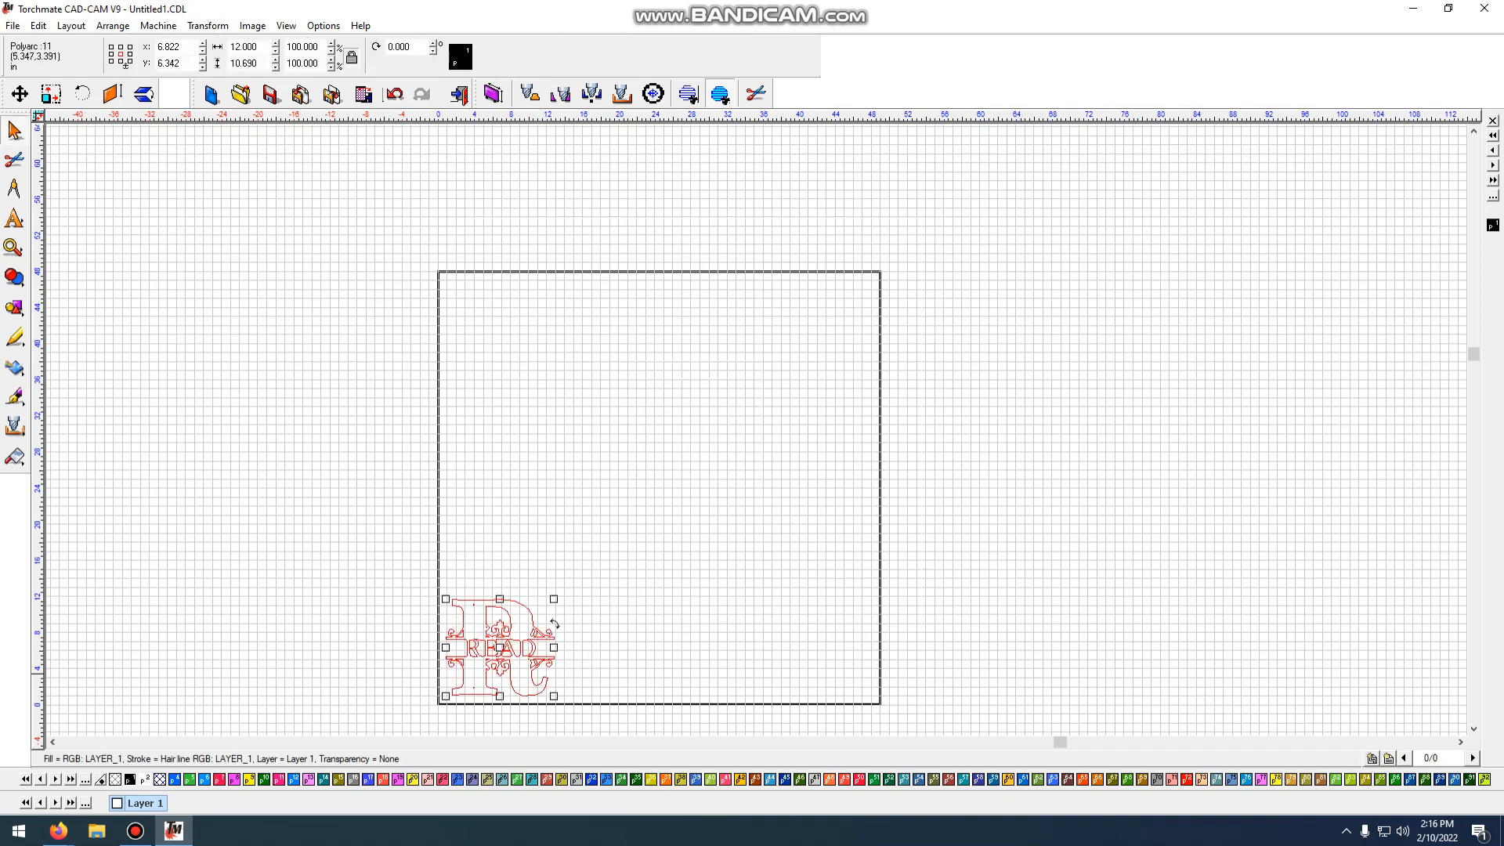
{"action": "scroll", "coordinate": [489, 672], "scroll_direction": "up", "scroll_amount": 1}
{"action": "scroll", "coordinate": [884, 333], "scroll_direction": "up", "scroll_amount": 1}
{"action": "scroll", "coordinate": [930, 392], "scroll_direction": "down", "scroll_amount": 2}
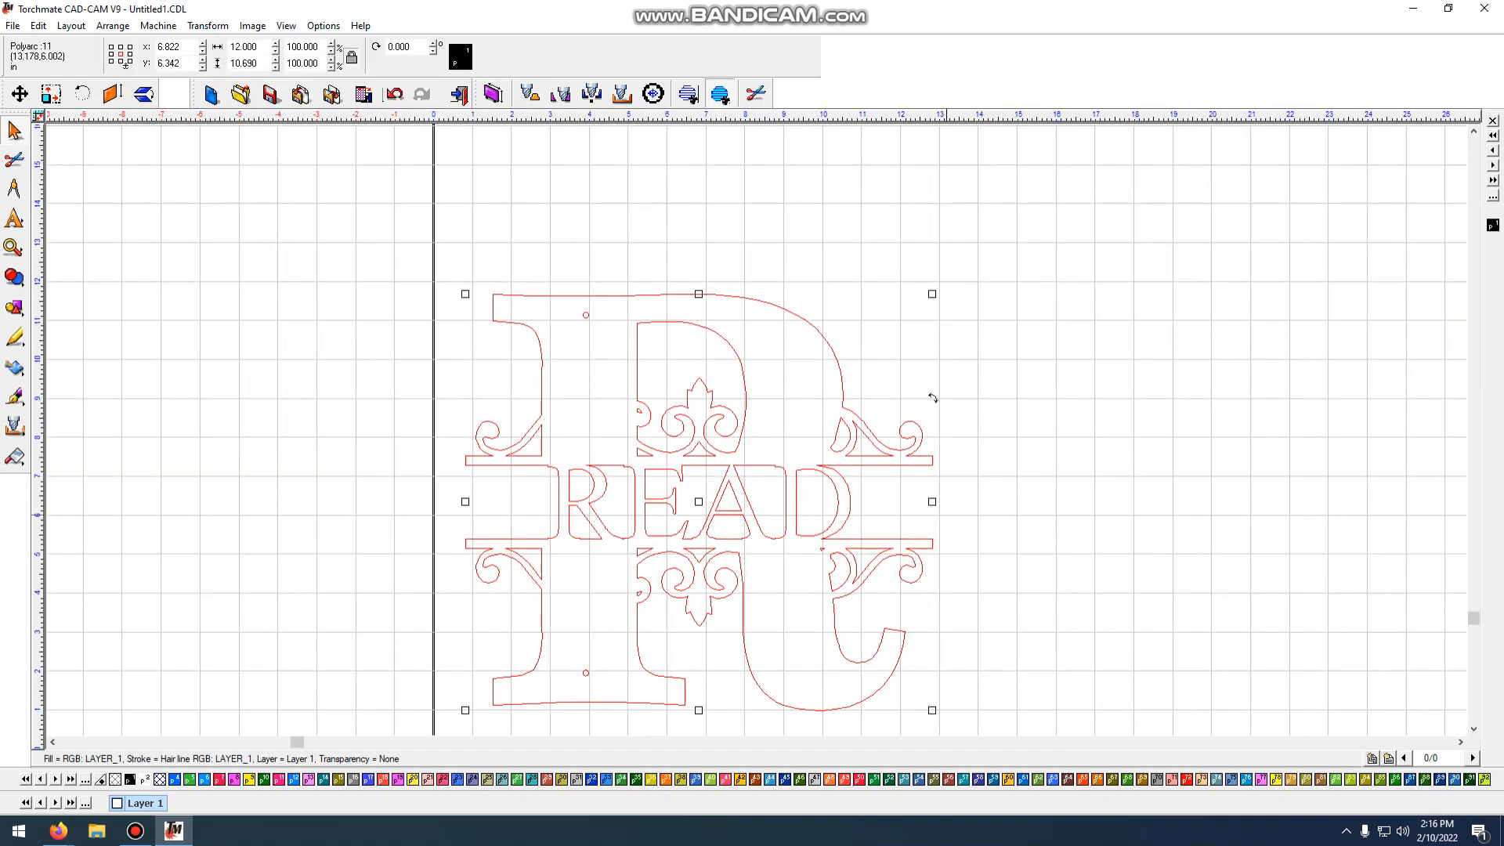
{"action": "middle_click_drag", "start_coordinate": [711, 377], "coordinate": [792, 325]}
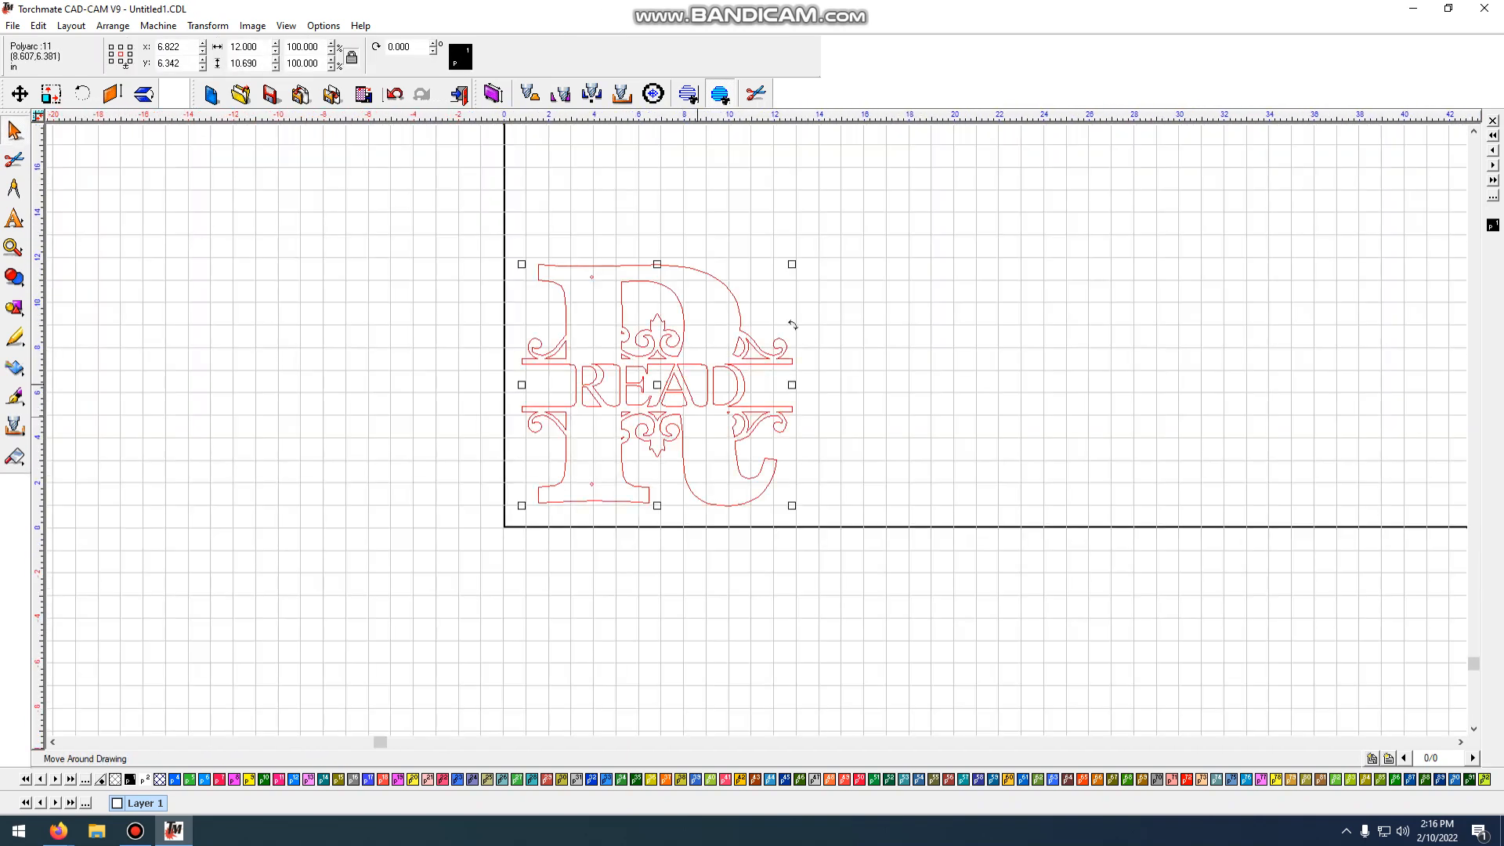
{"action": "mouse_move", "coordinate": [657, 384]}
{"action": "left_mouse_down"}
{"action": "mouse_move", "coordinate": [638, 412]}
{"action": "mouse_move", "coordinate": [645, 399]}
{"action": "left_mouse_up"}
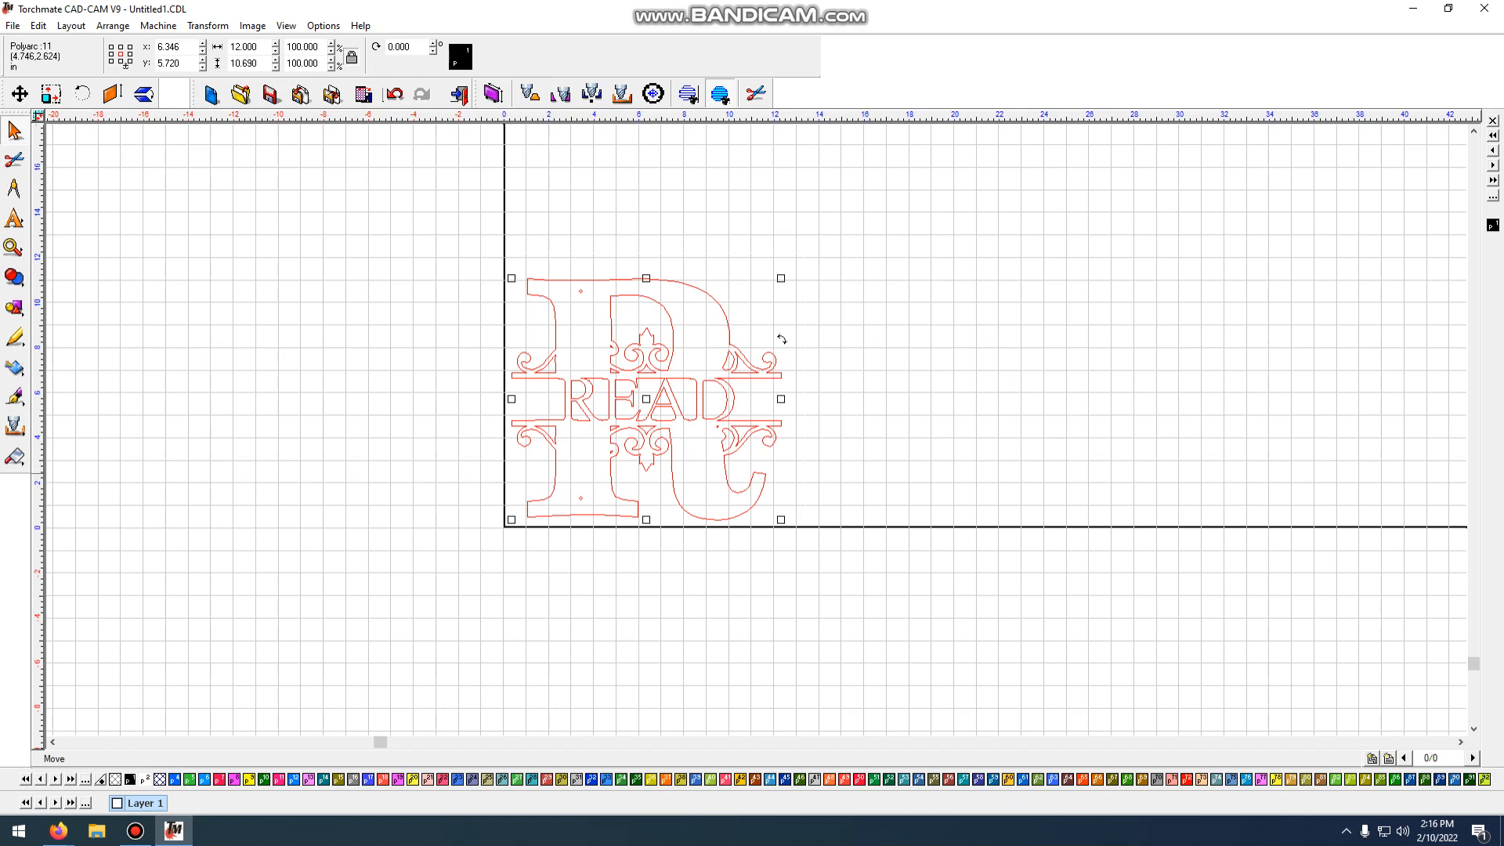
{"action": "scroll", "coordinate": [782, 338], "scroll_direction": "up", "scroll_amount": 1}
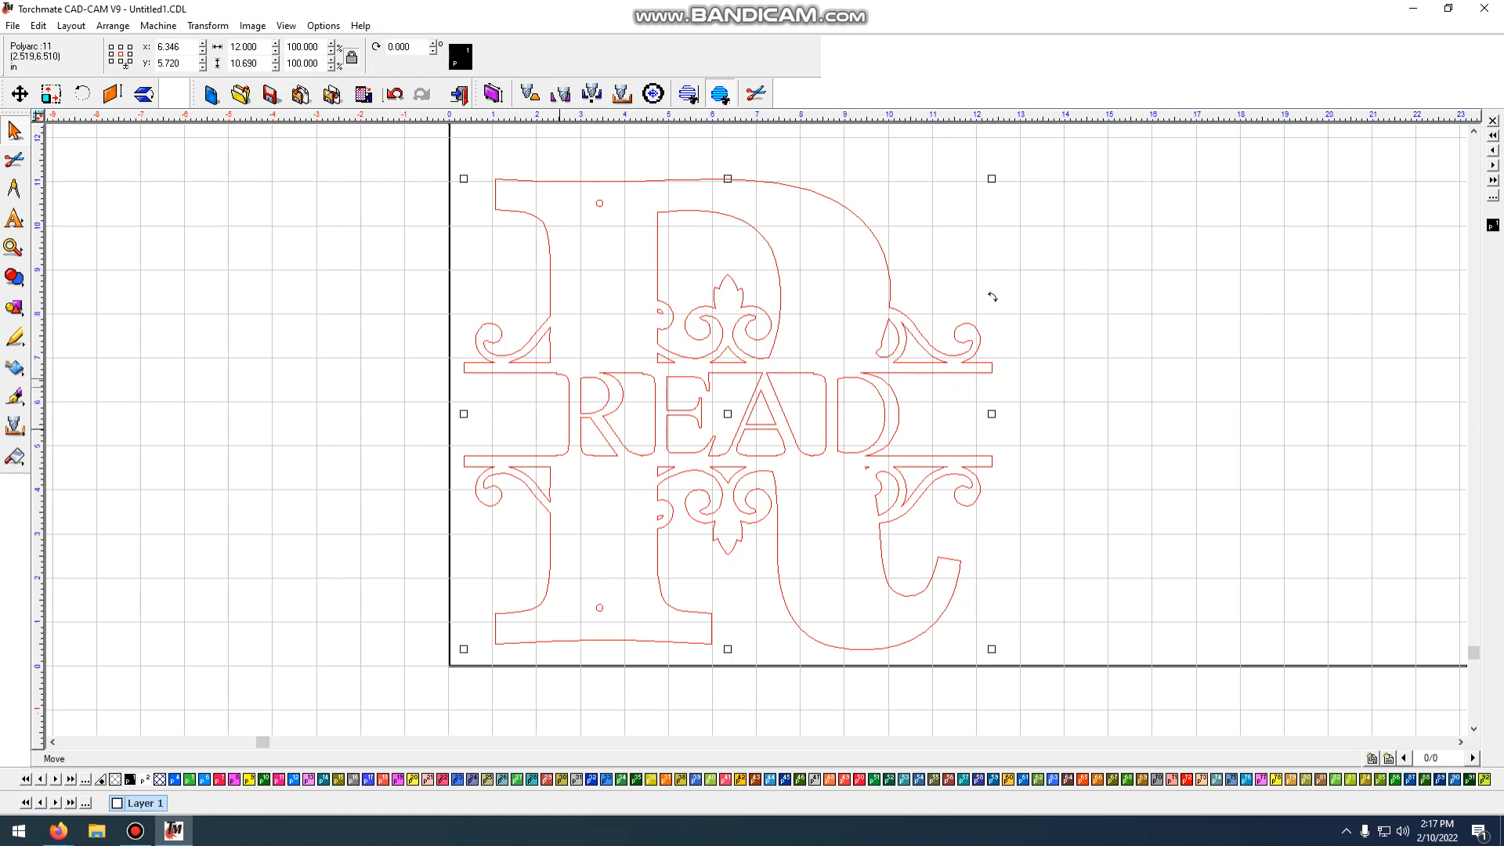
- Sketch a freehand curve about 0.94 in wide and 1.55 in tall inside the upper stem of the large R
{"action": "left_click", "coordinate": [376, 291]}
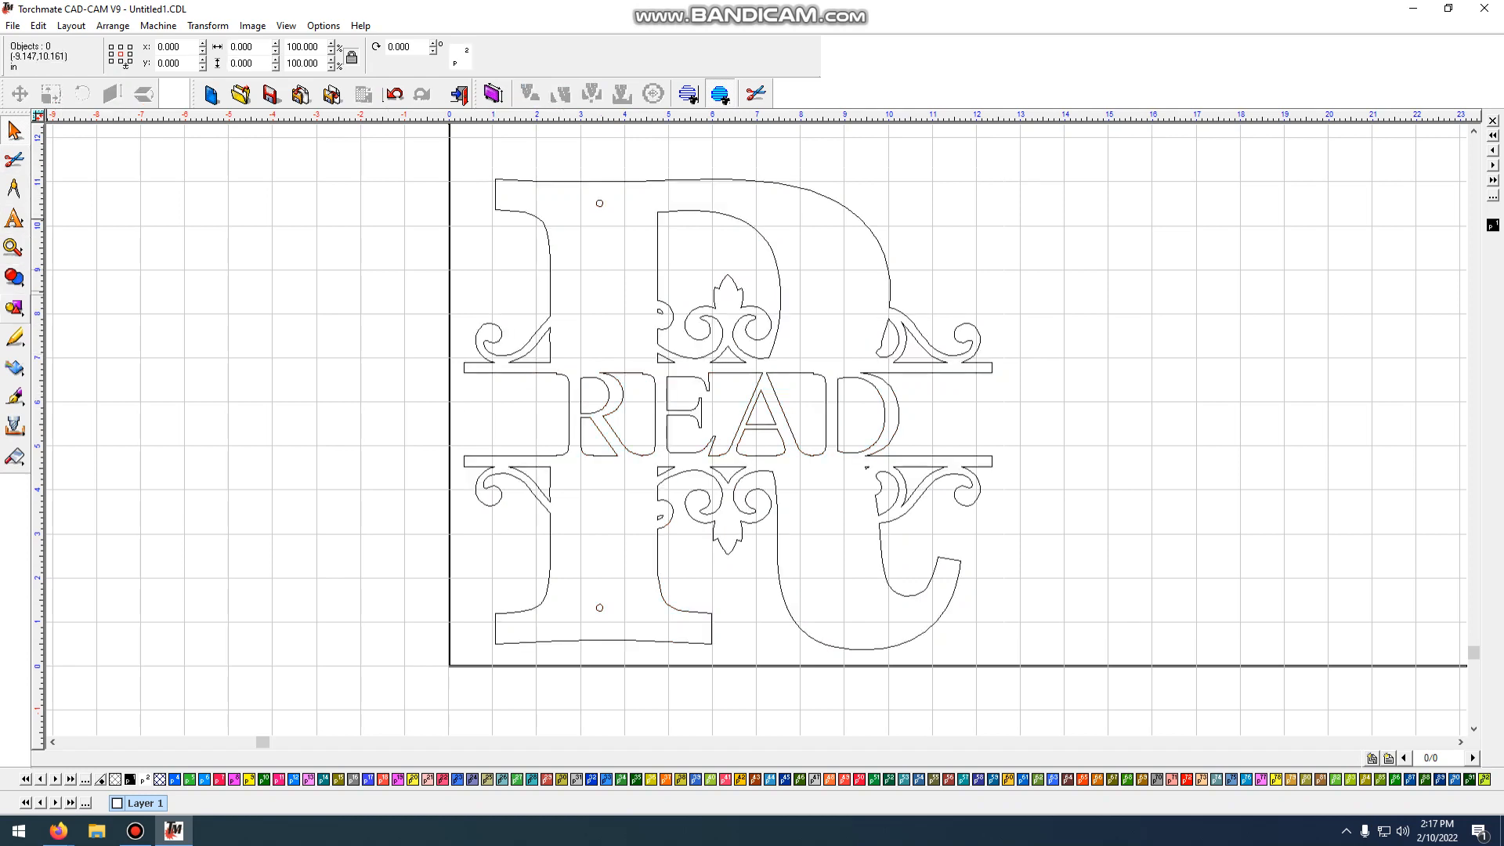
{"action": "left_click", "coordinate": [14, 338]}
{"action": "left_click", "coordinate": [60, 345]}
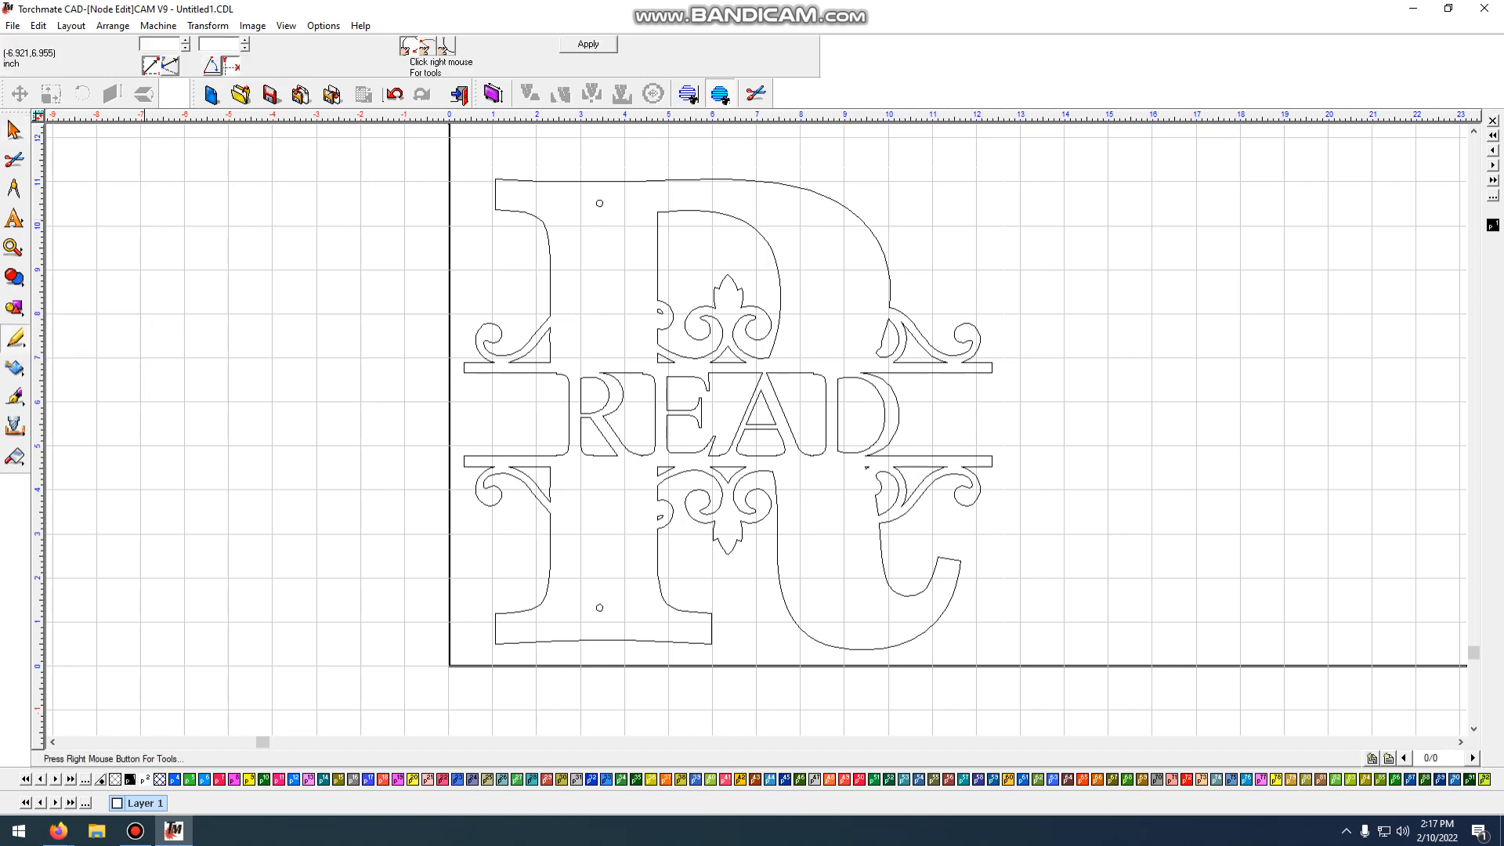
{"action": "left_click_drag", "start_coordinate": [586, 304], "coordinate": [629, 235]}
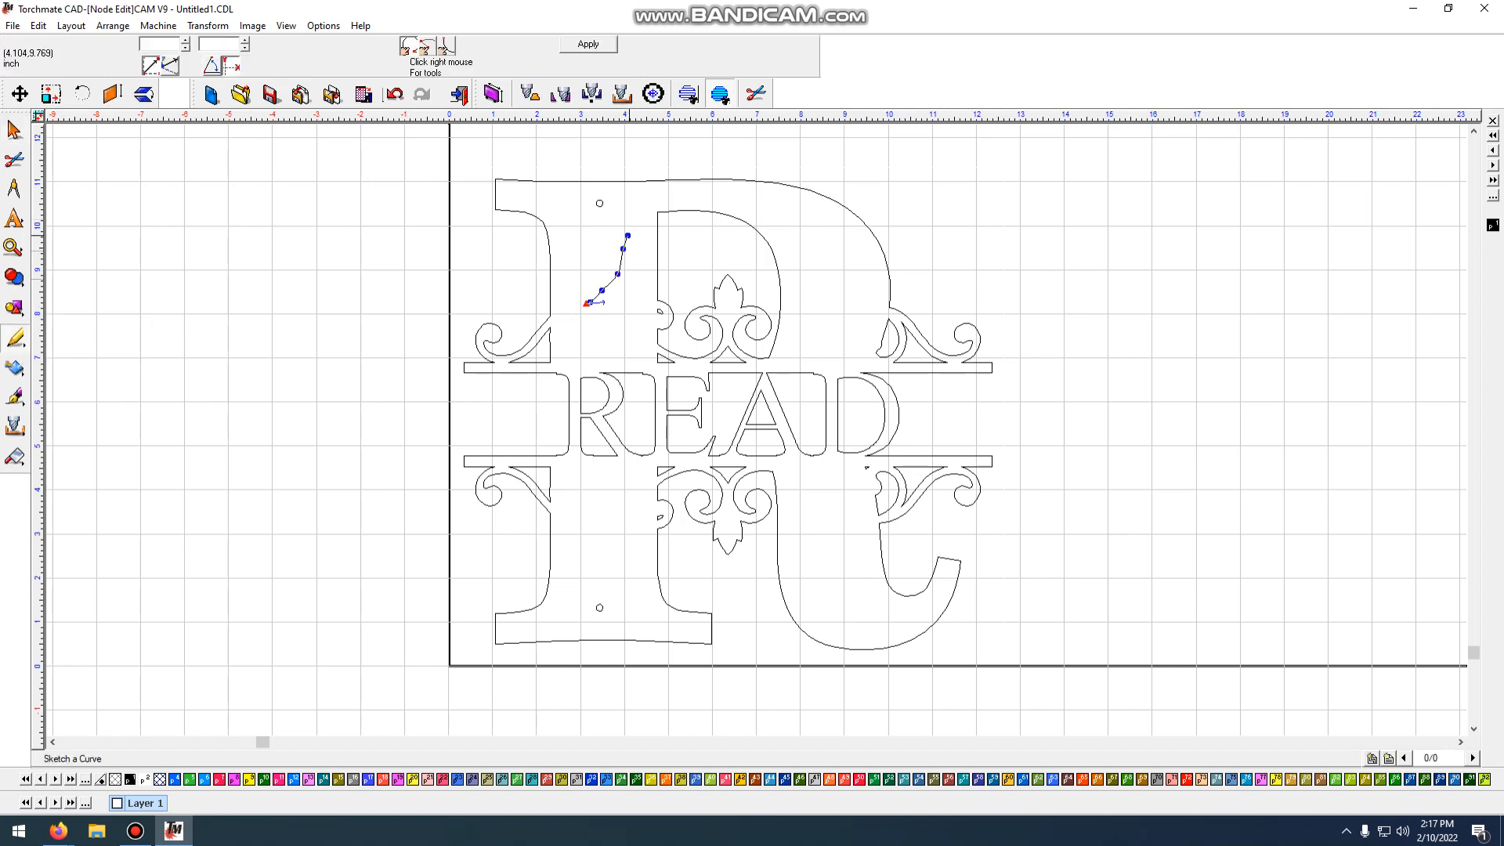
{"action": "scroll", "coordinate": [633, 290], "scroll_direction": "up", "scroll_amount": 3}
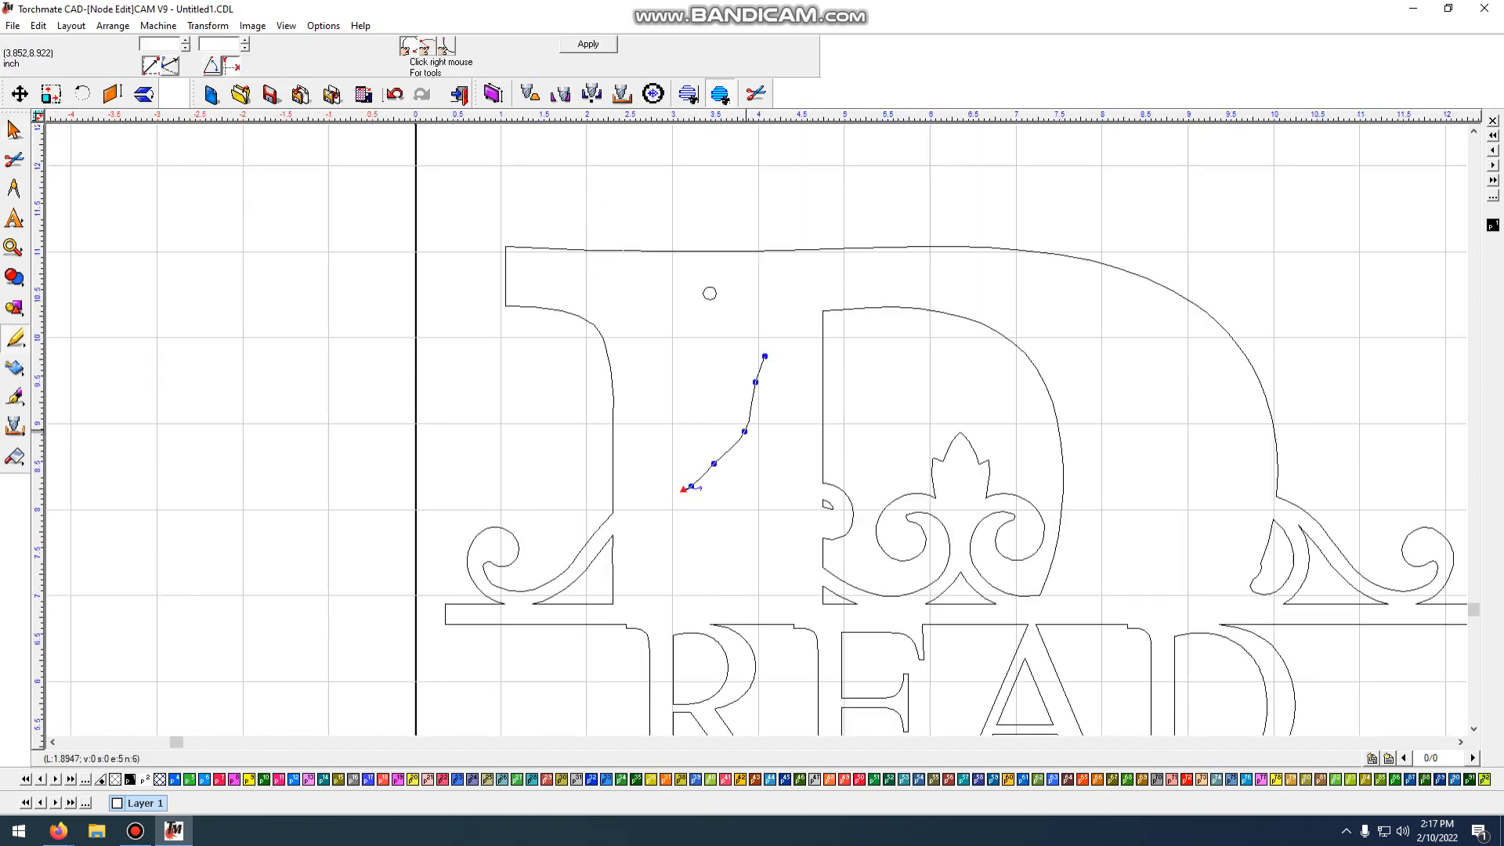
{"action": "left_click", "coordinate": [14, 130]}
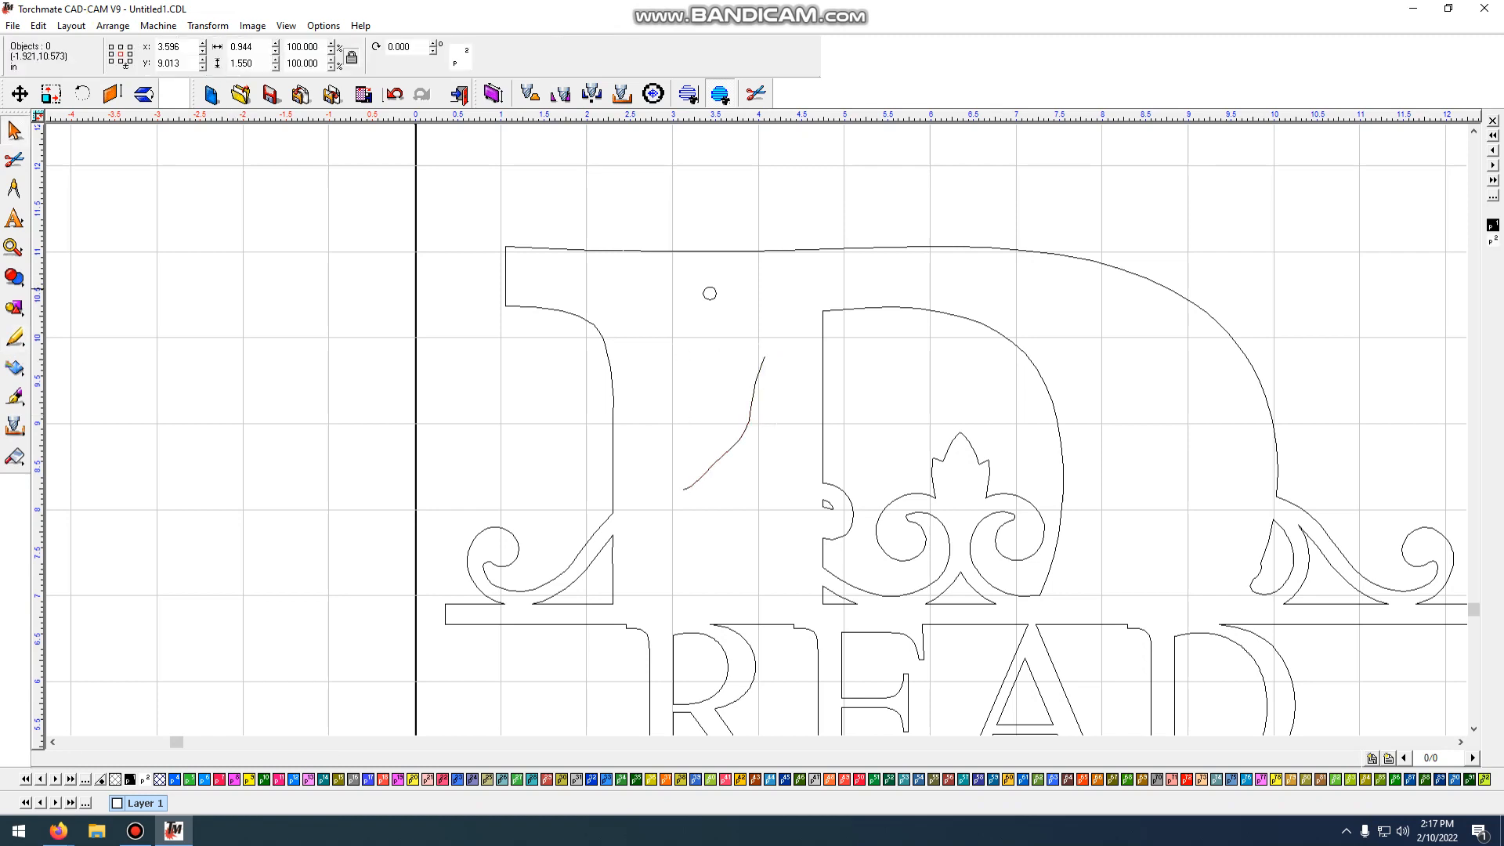
{"action": "left_click", "coordinate": [780, 424]}
{"action": "left_click", "coordinate": [763, 389]}
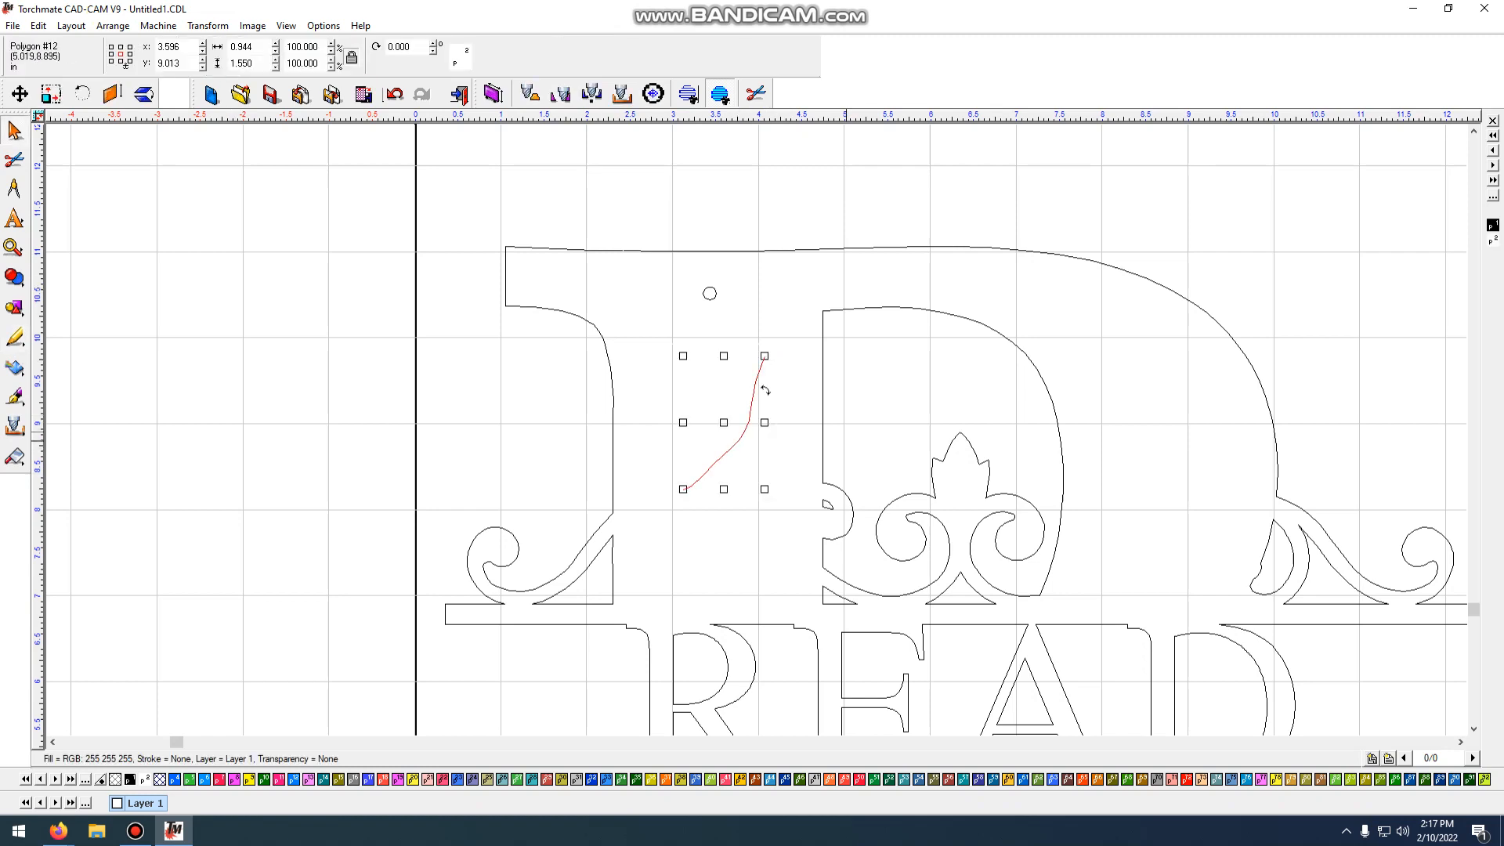
{"action": "scroll", "coordinate": [765, 389], "scroll_direction": "down", "scroll_amount": 3}
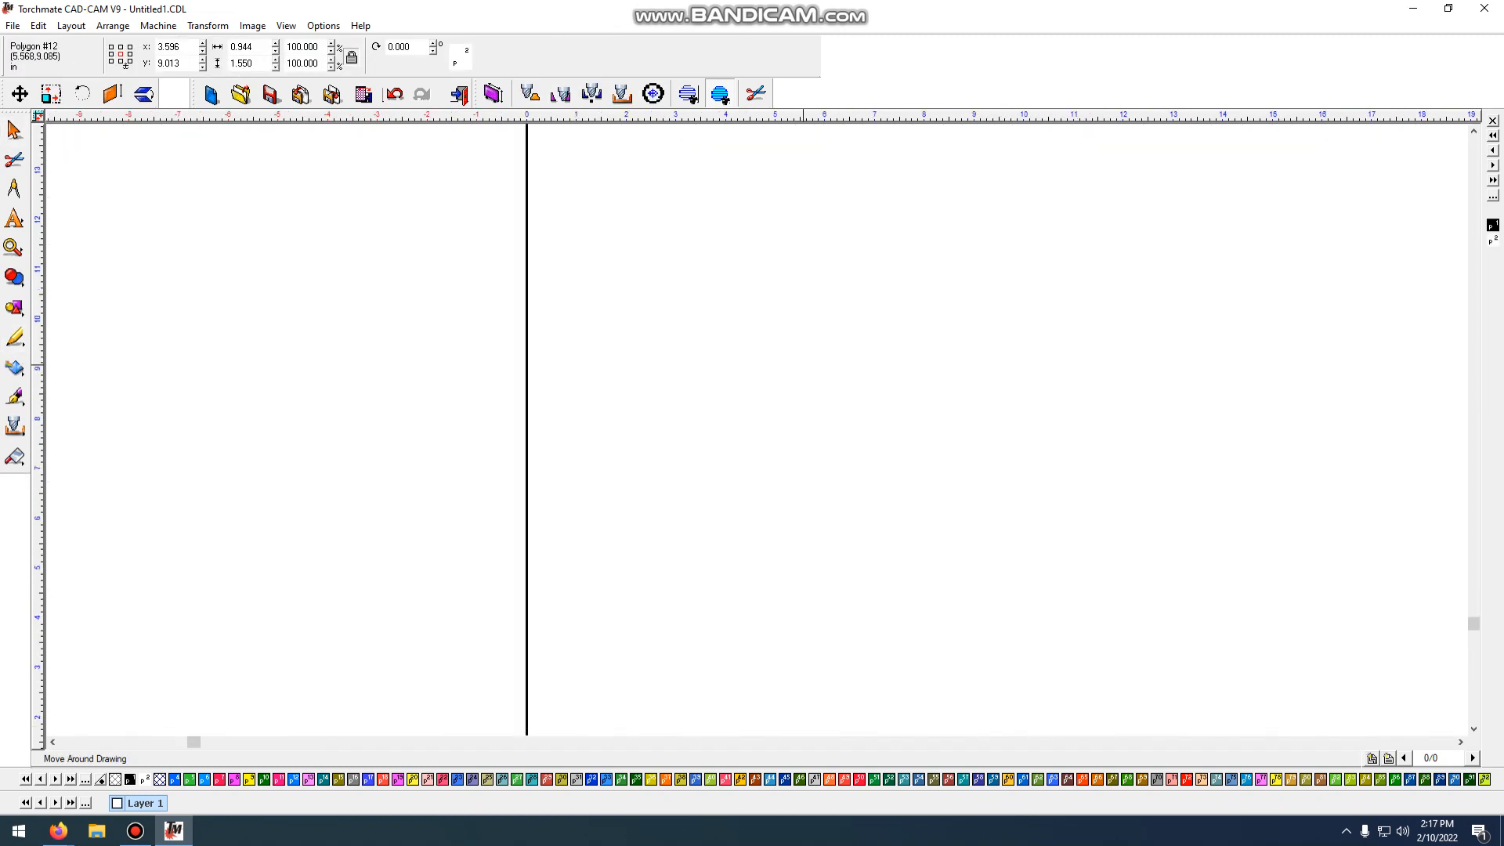
{"action": "middle_click_drag", "start_coordinate": [803, 364], "coordinate": [823, 256]}
{"action": "left_click", "coordinate": [727, 227]}
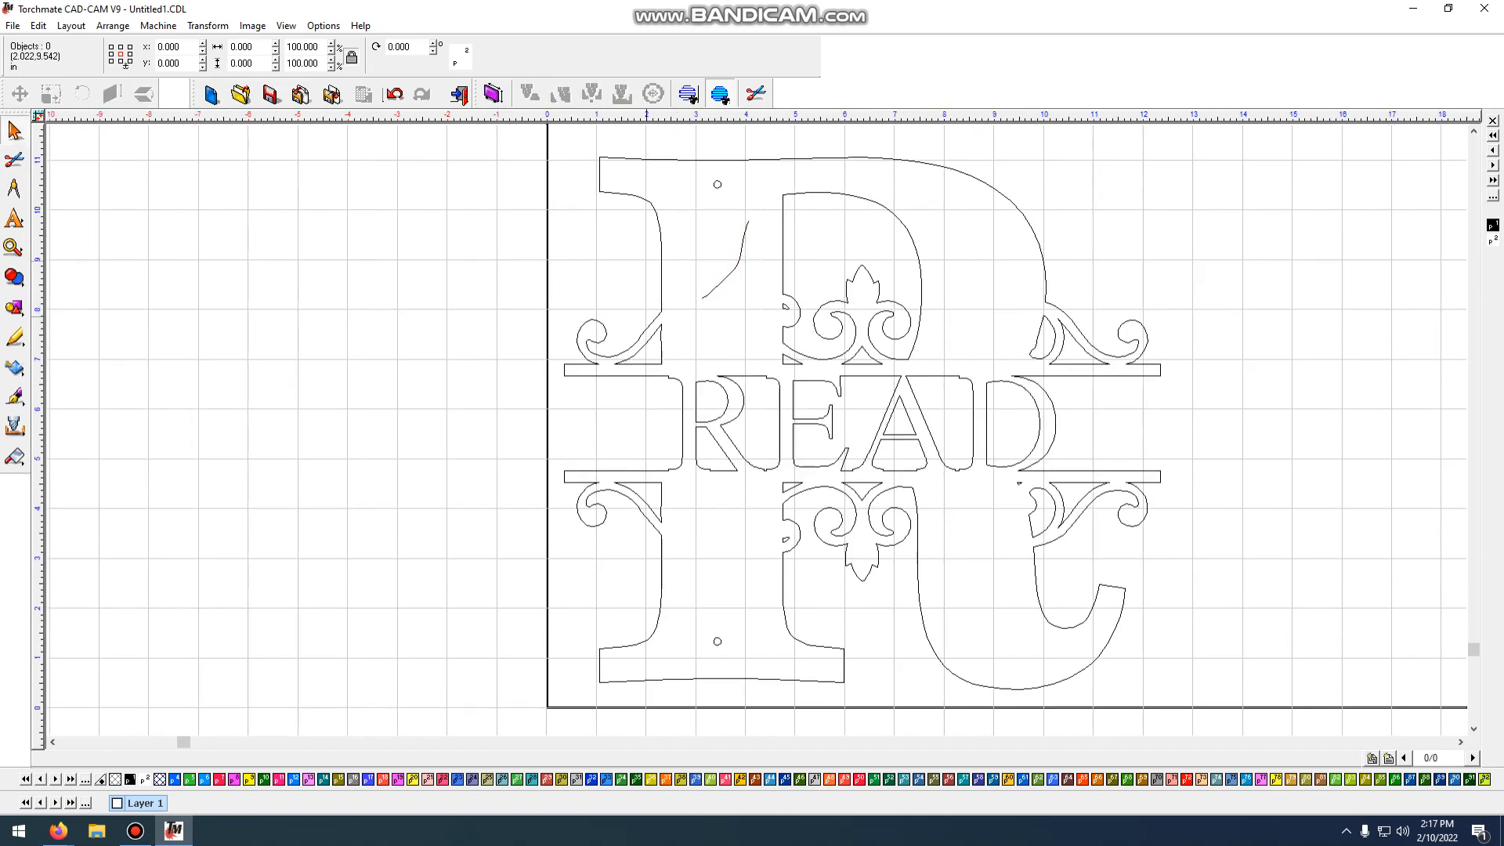
- Select the whole READ design with the sketched curve and apply Break Path to separate it into individual objects
{"action": "left_click_drag", "start_coordinate": [466, 136], "coordinate": [1206, 722]}
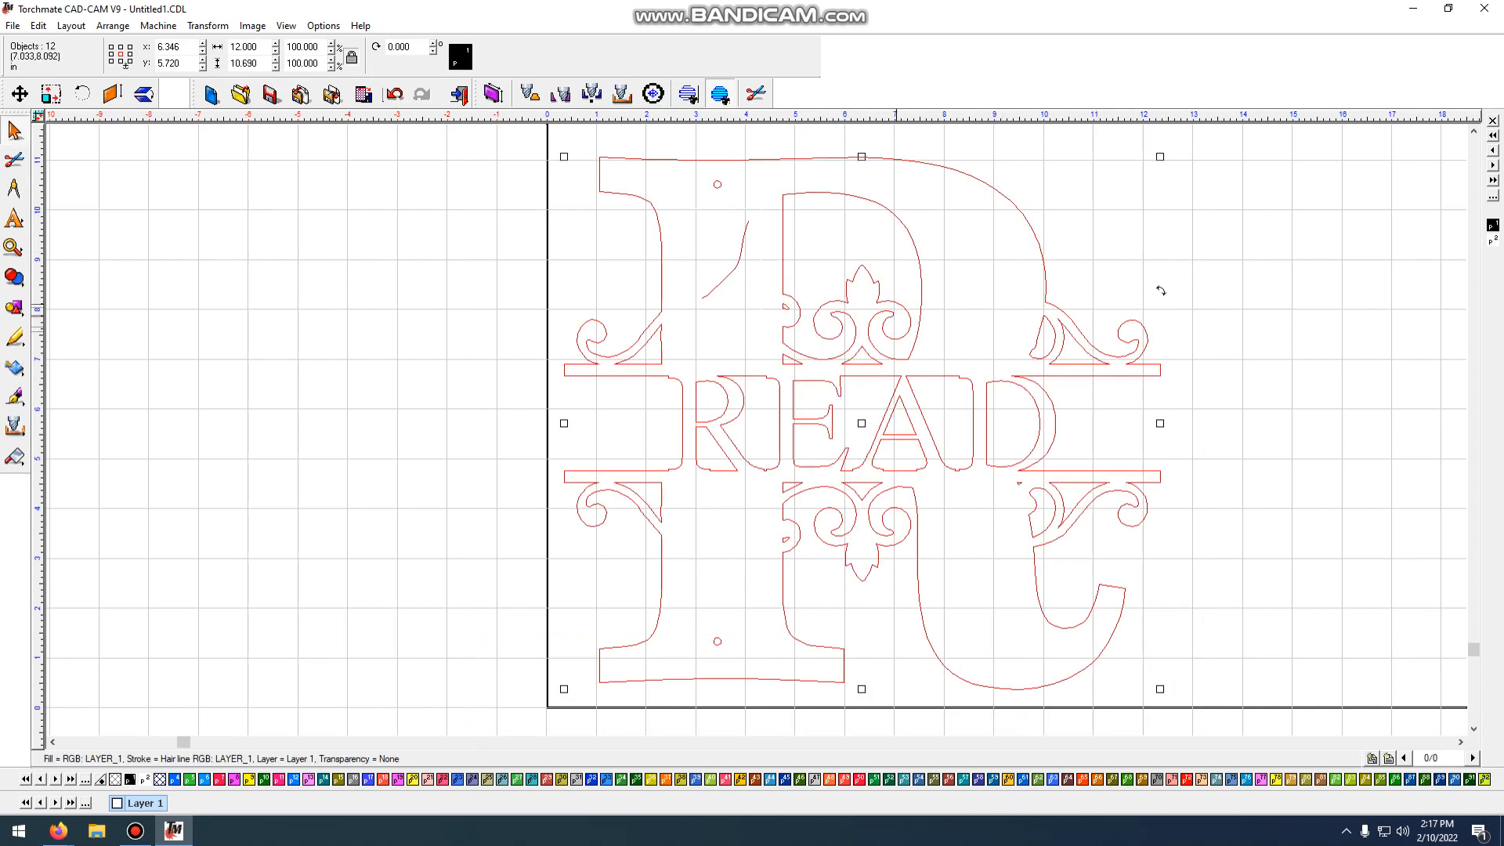
{"action": "key", "text": "alt+e"}
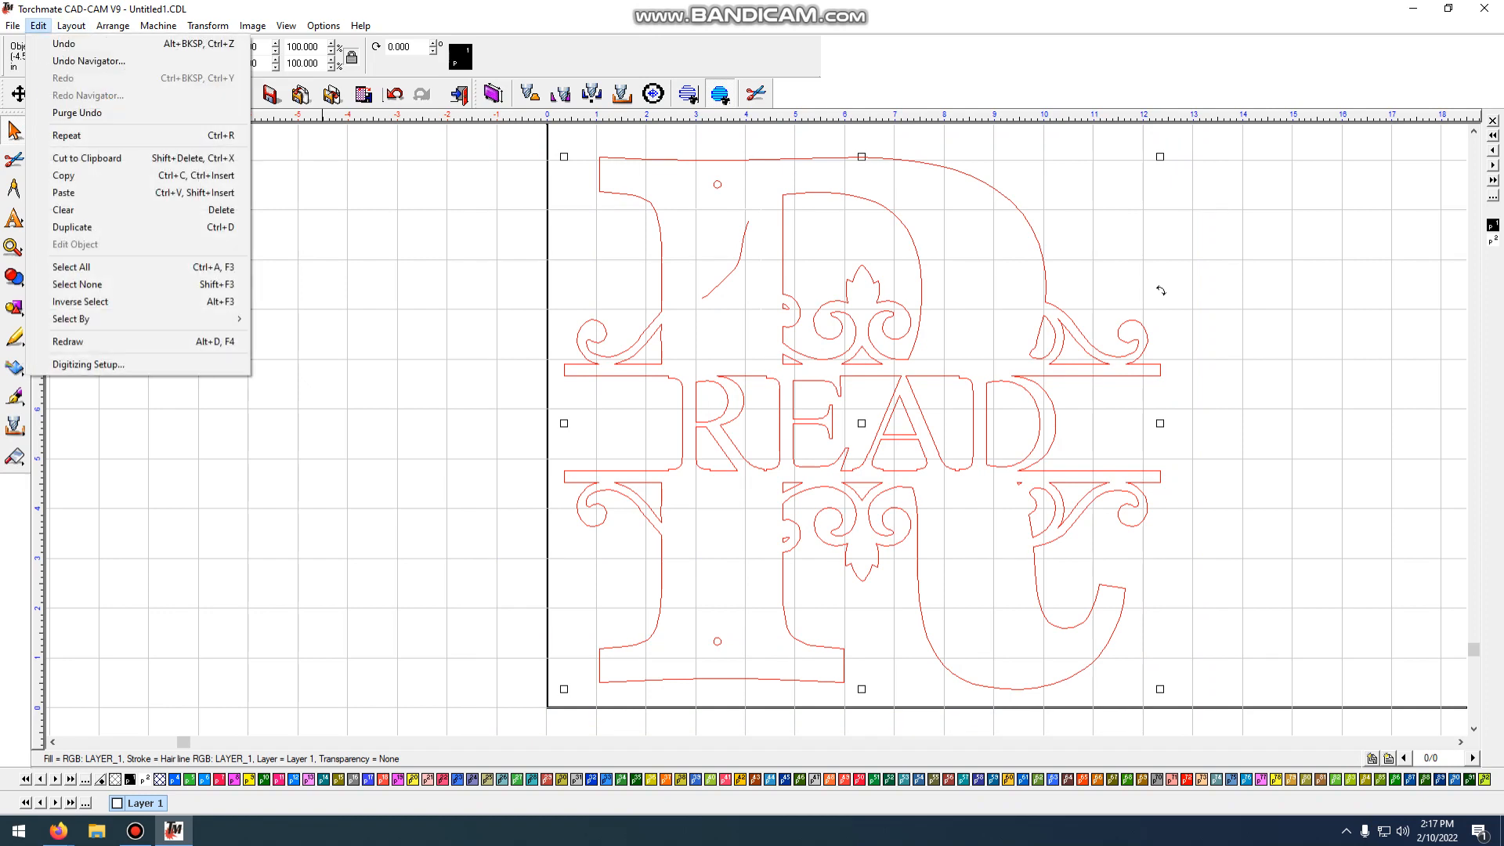
{"action": "key", "text": "Right"}
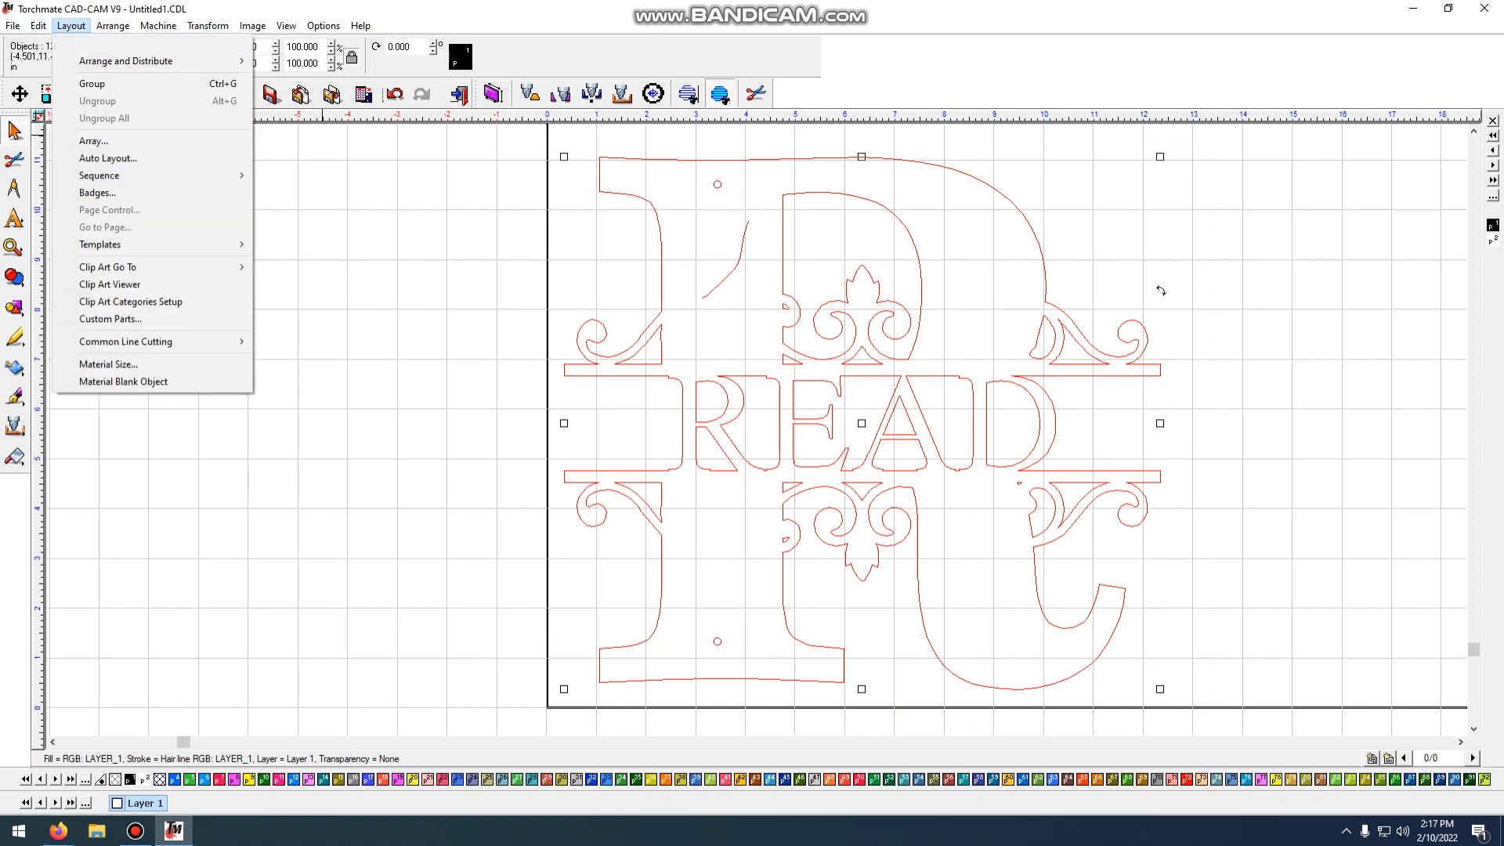
{"action": "key", "text": "Left"}
{"action": "key", "text": "Left"}
{"action": "key", "text": "Right"}
{"action": "key", "text": "Right"}
{"action": "key", "text": "Right"}
{"action": "key", "text": "Down"}
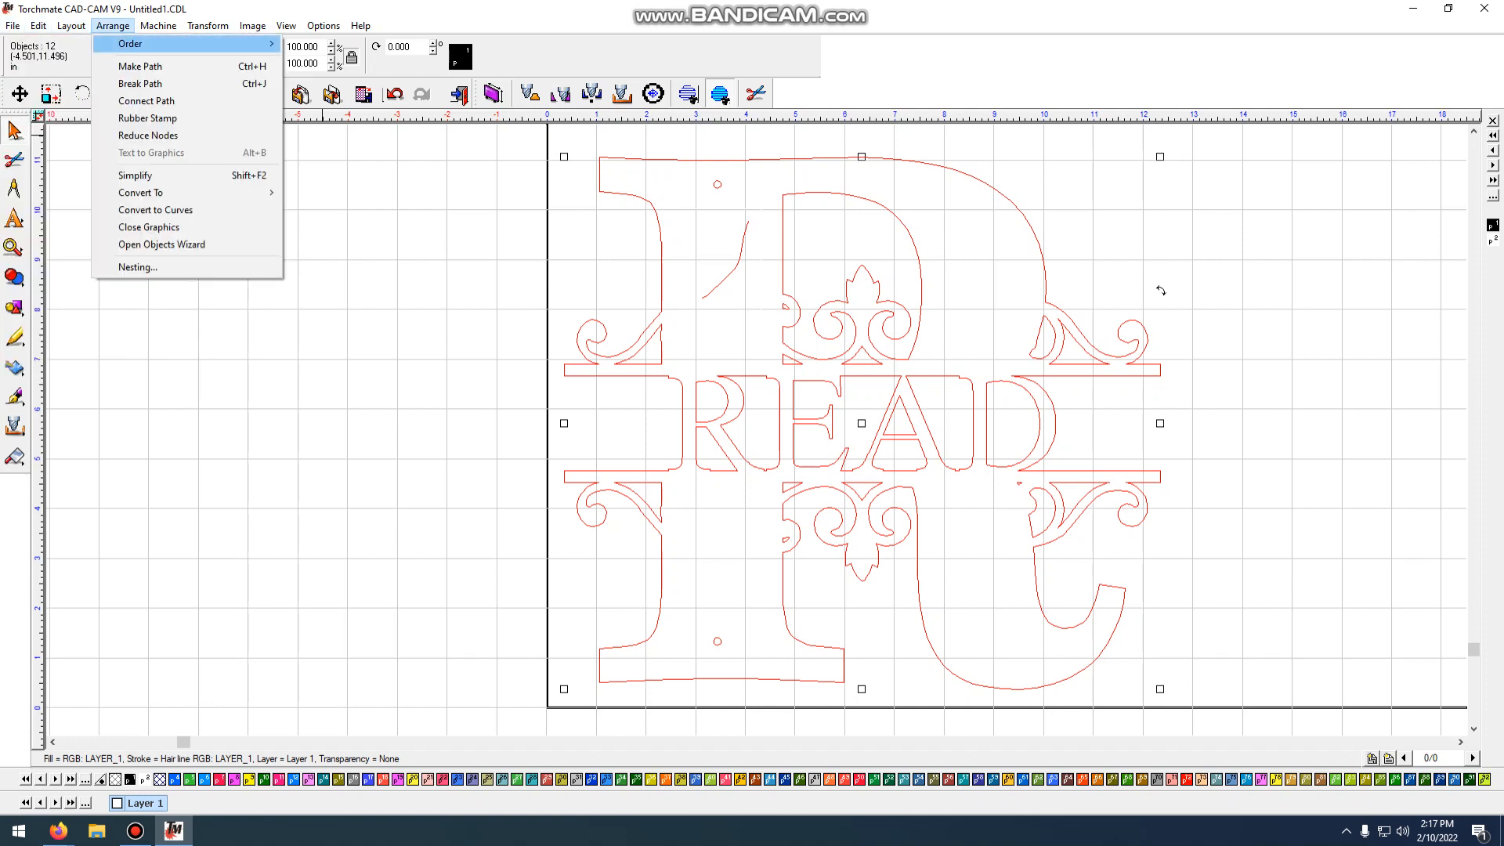
{"action": "key", "text": "Down"}
{"action": "key", "text": "Down"}
{"action": "key", "text": "Return"}
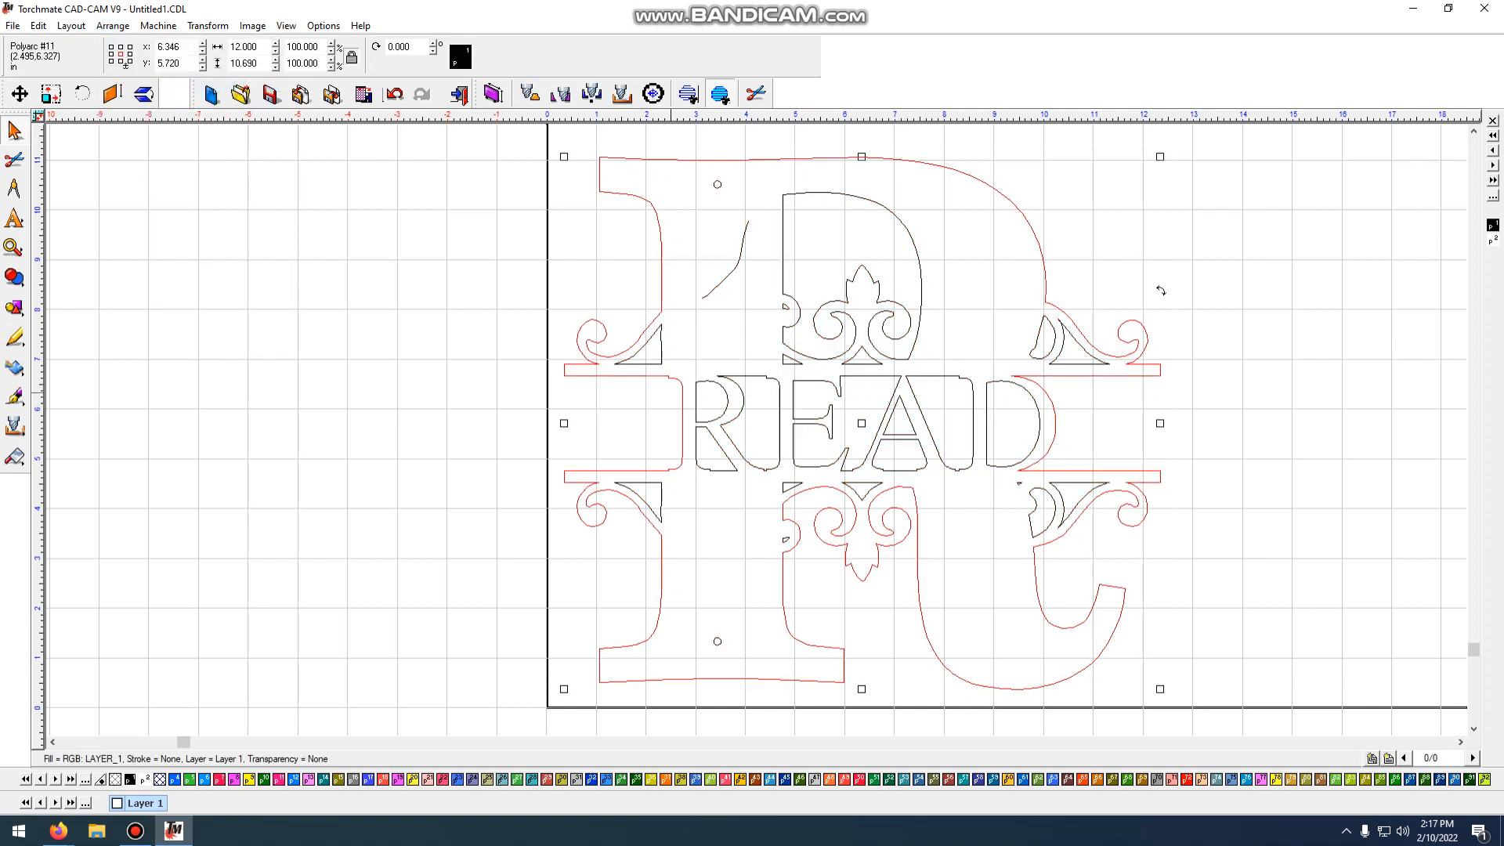
- Check the cut-out between the R and E of READ as an individual object, then clear the selection
{"action": "left_click", "coordinate": [780, 400]}
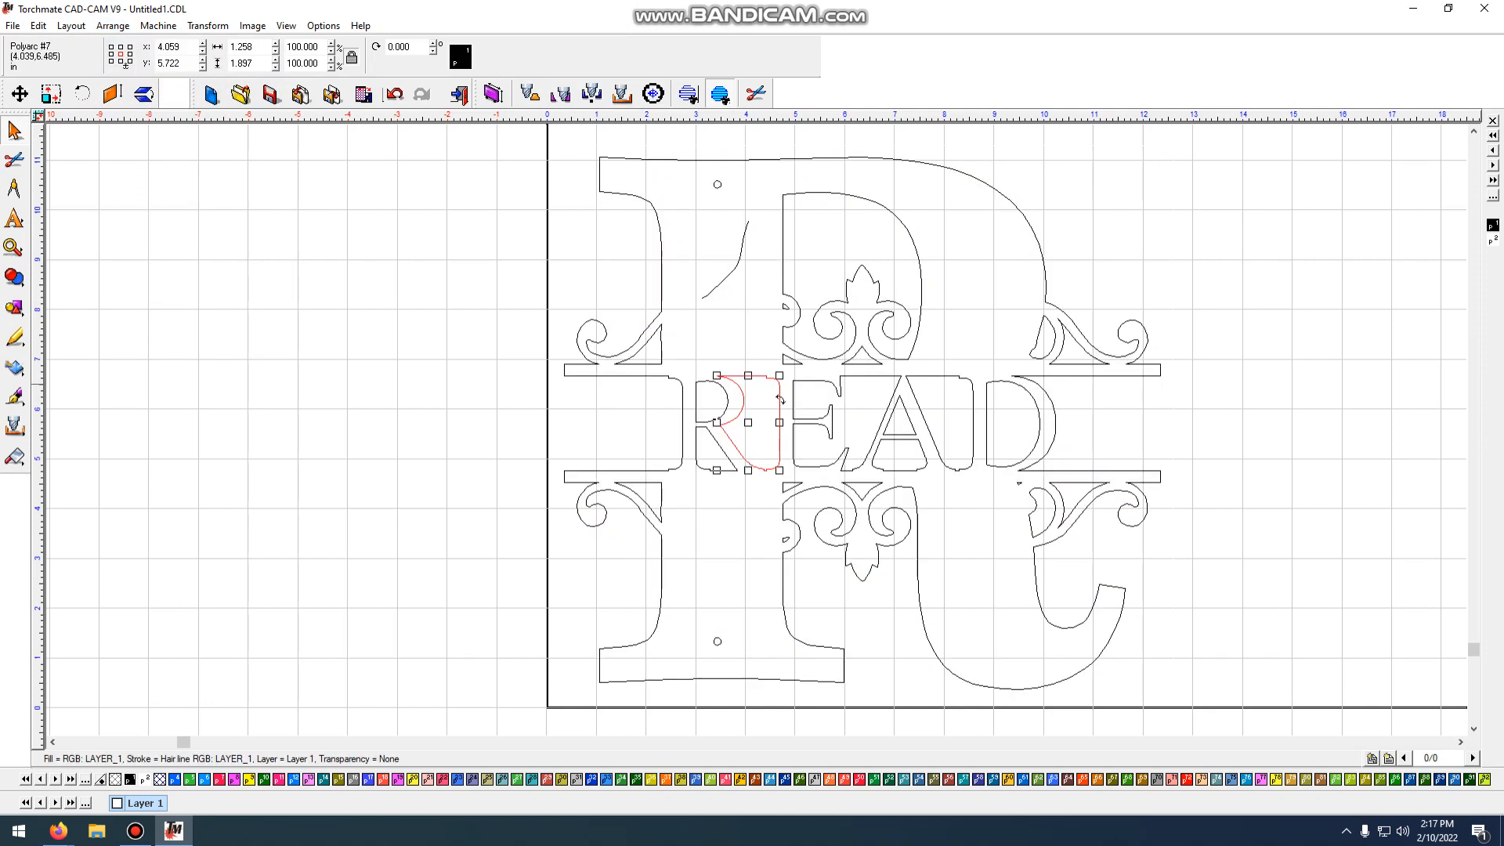
{"action": "left_click", "coordinate": [601, 395]}
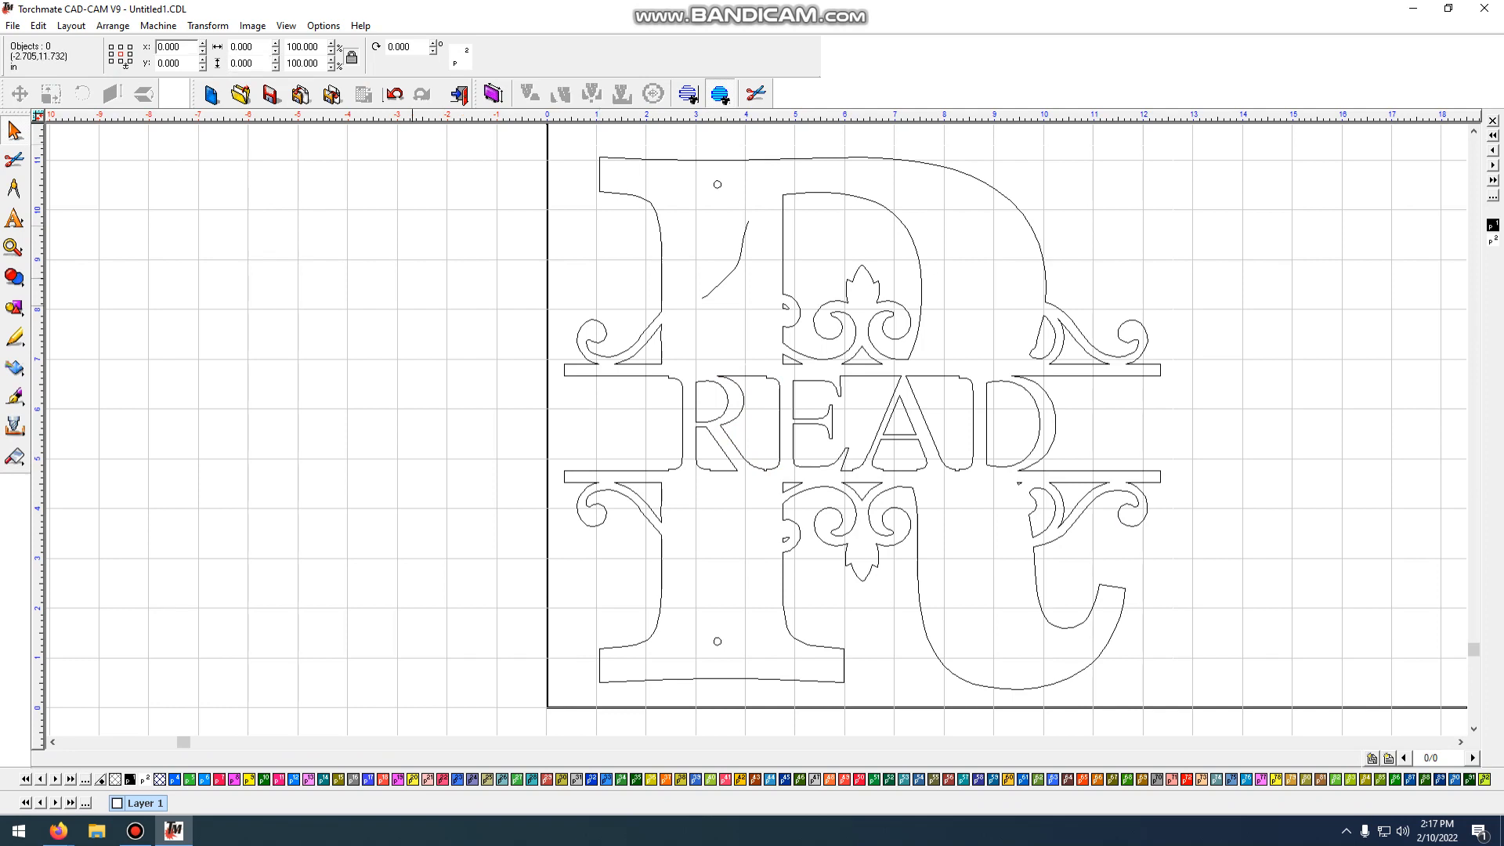
{"action": "left_click", "coordinate": [113, 26]}
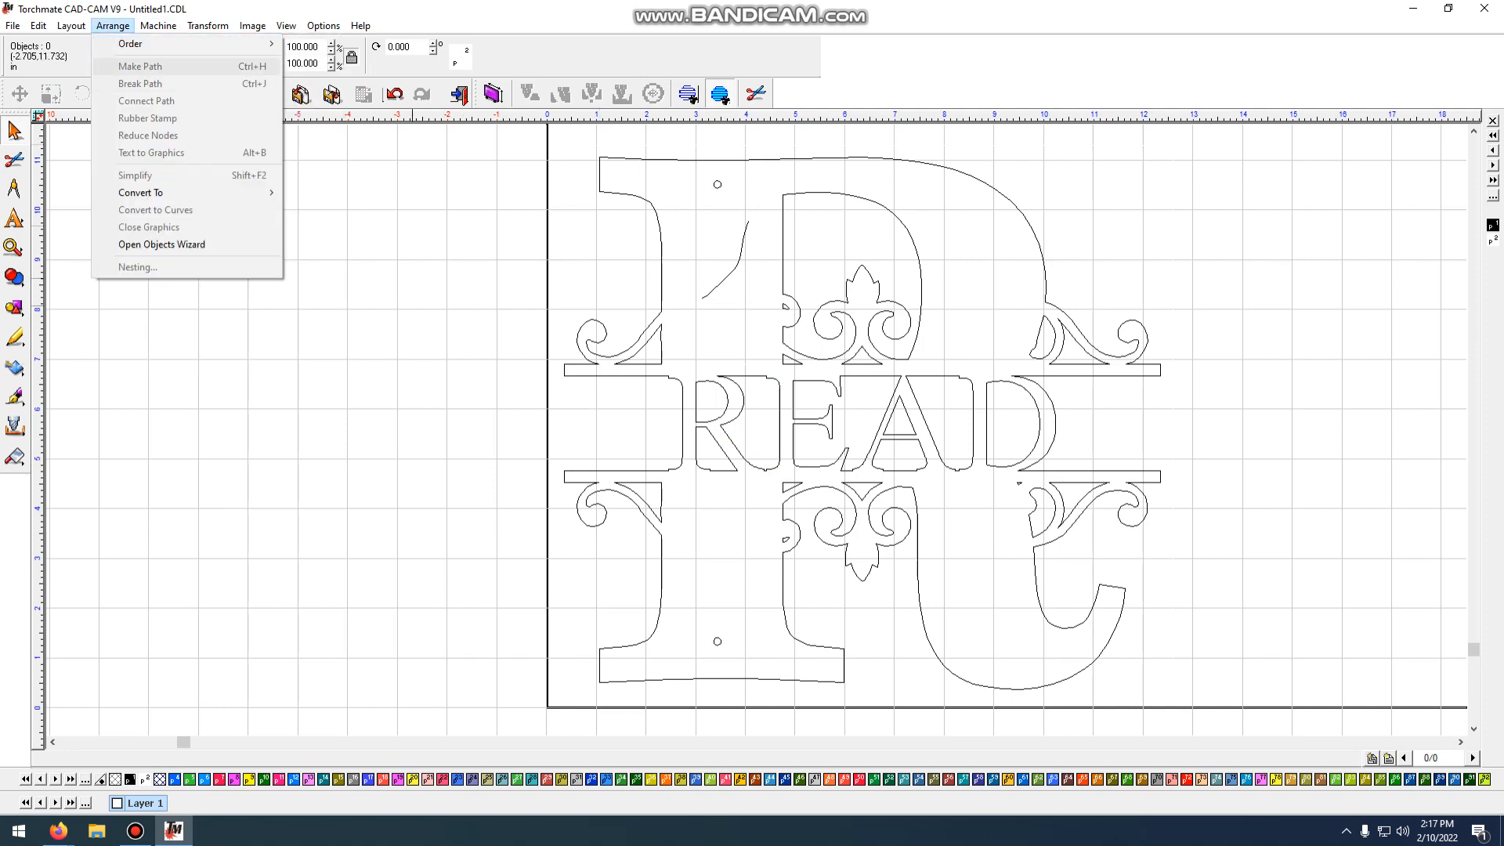
{"action": "left_click", "coordinate": [653, 283]}
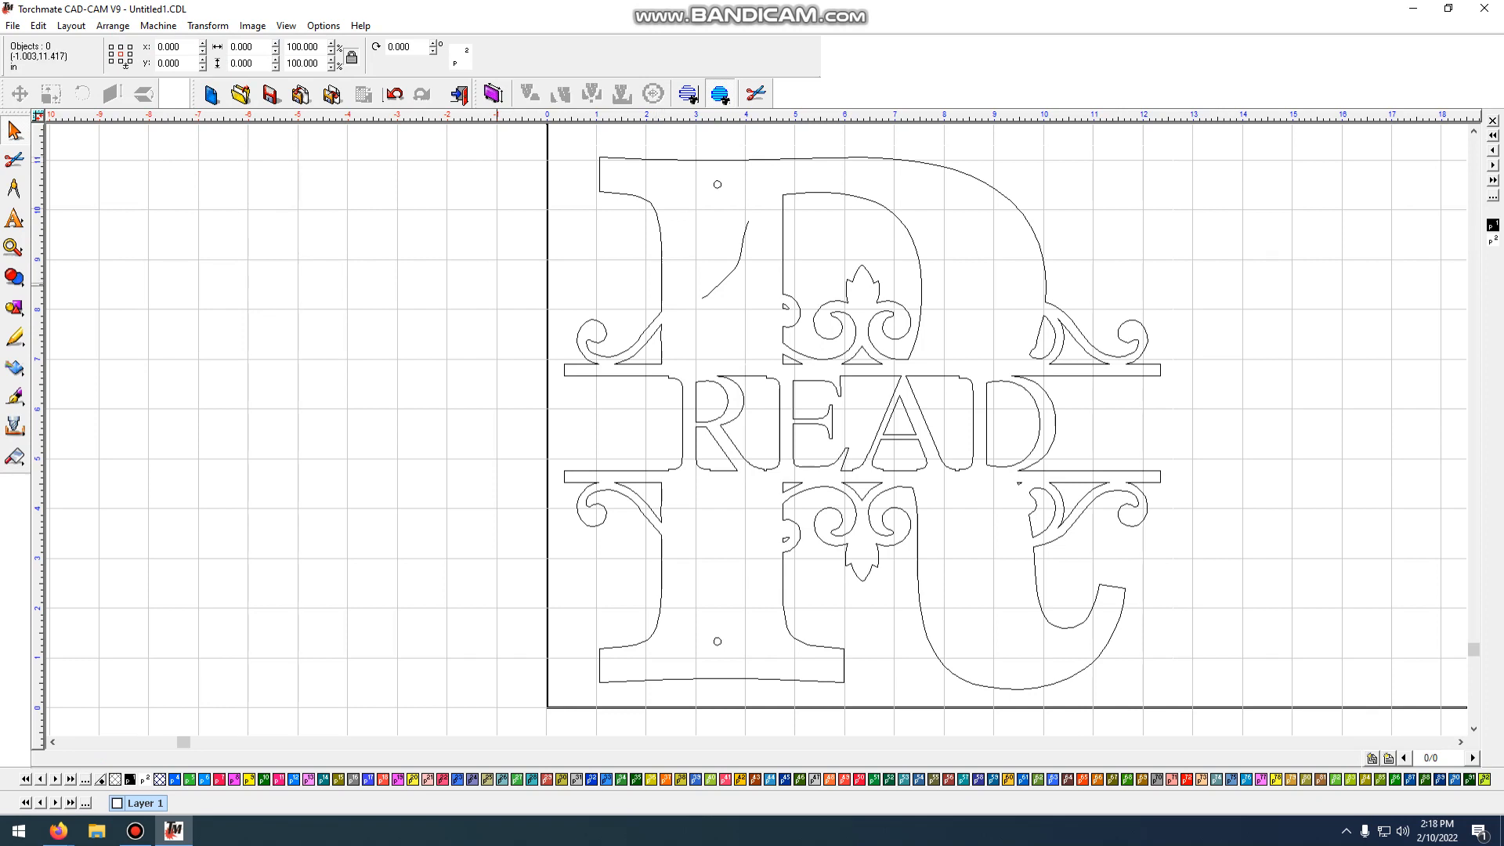
- Select all inner cut-outs of the design, excluding the outer outline and the sketched curve, and start a Female tool path for them
{"action": "left_click_drag", "start_coordinate": [502, 139], "coordinate": [1232, 728]}
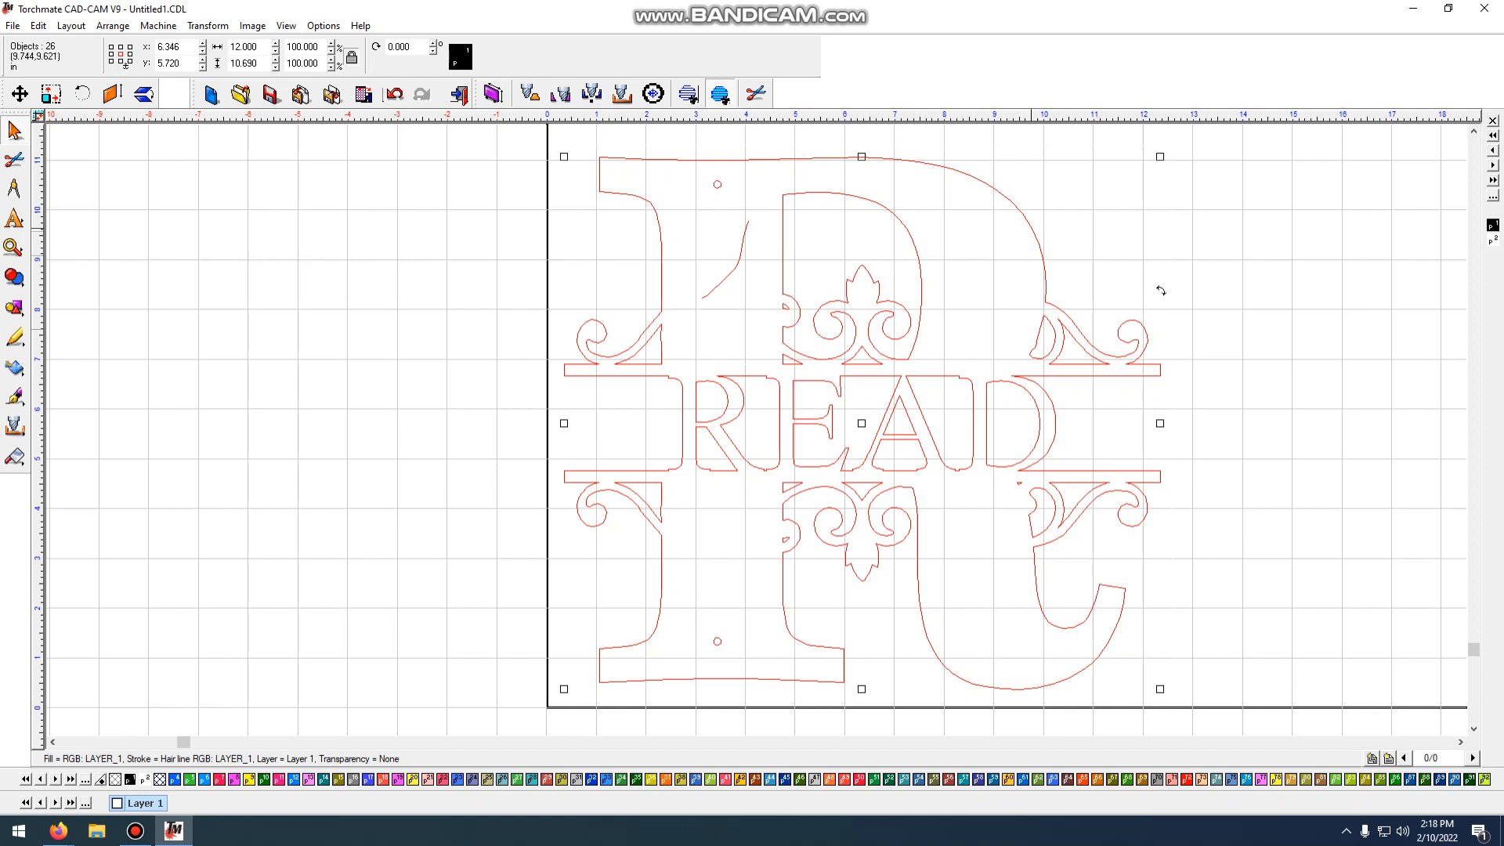
{"action": "left_click", "coordinate": [1033, 227], "text": "shift"}
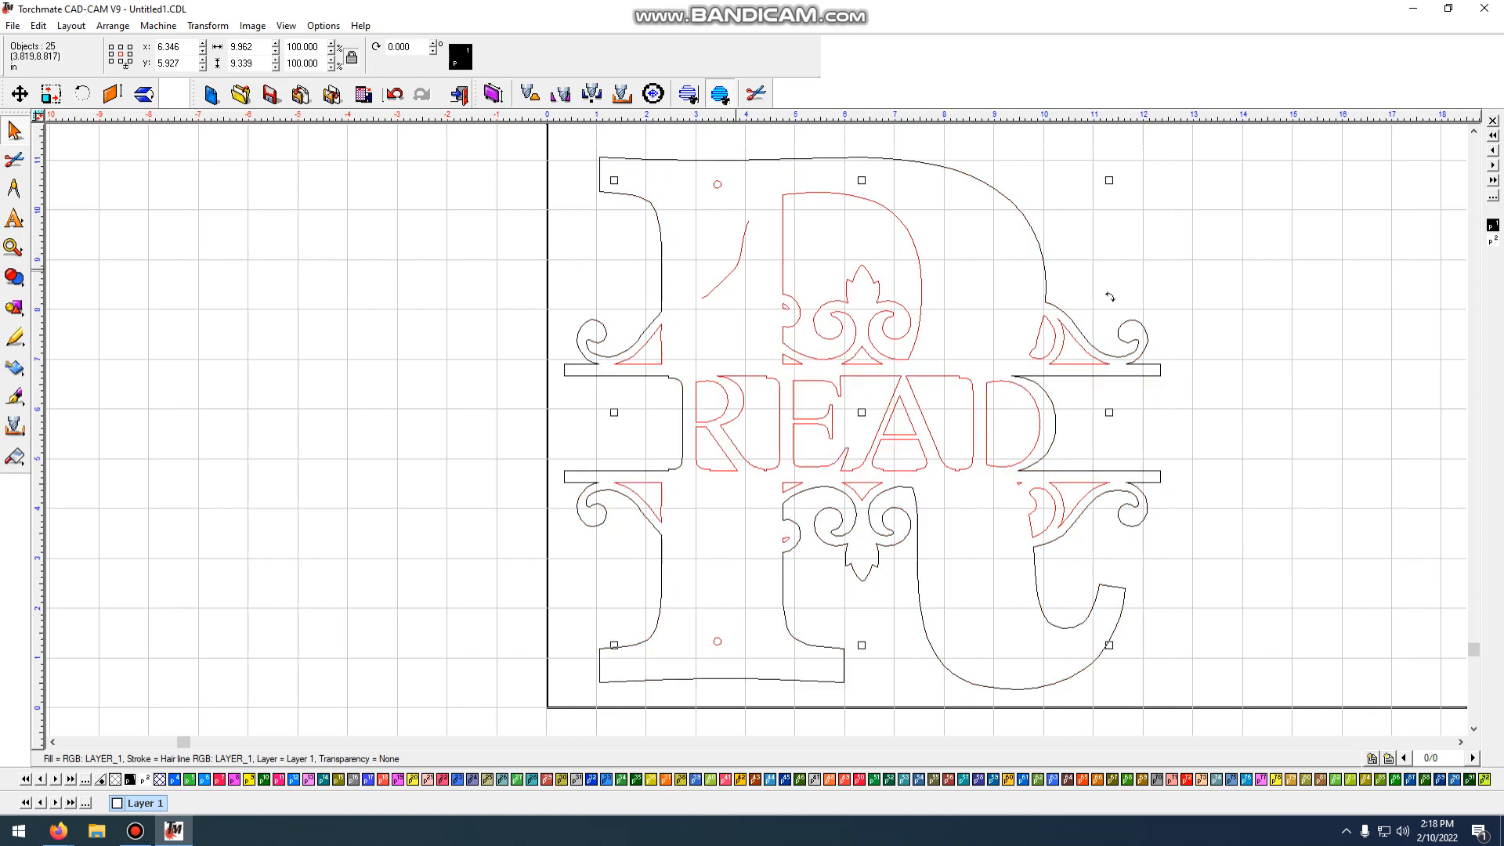
{"action": "left_click", "coordinate": [732, 268], "text": "shift"}
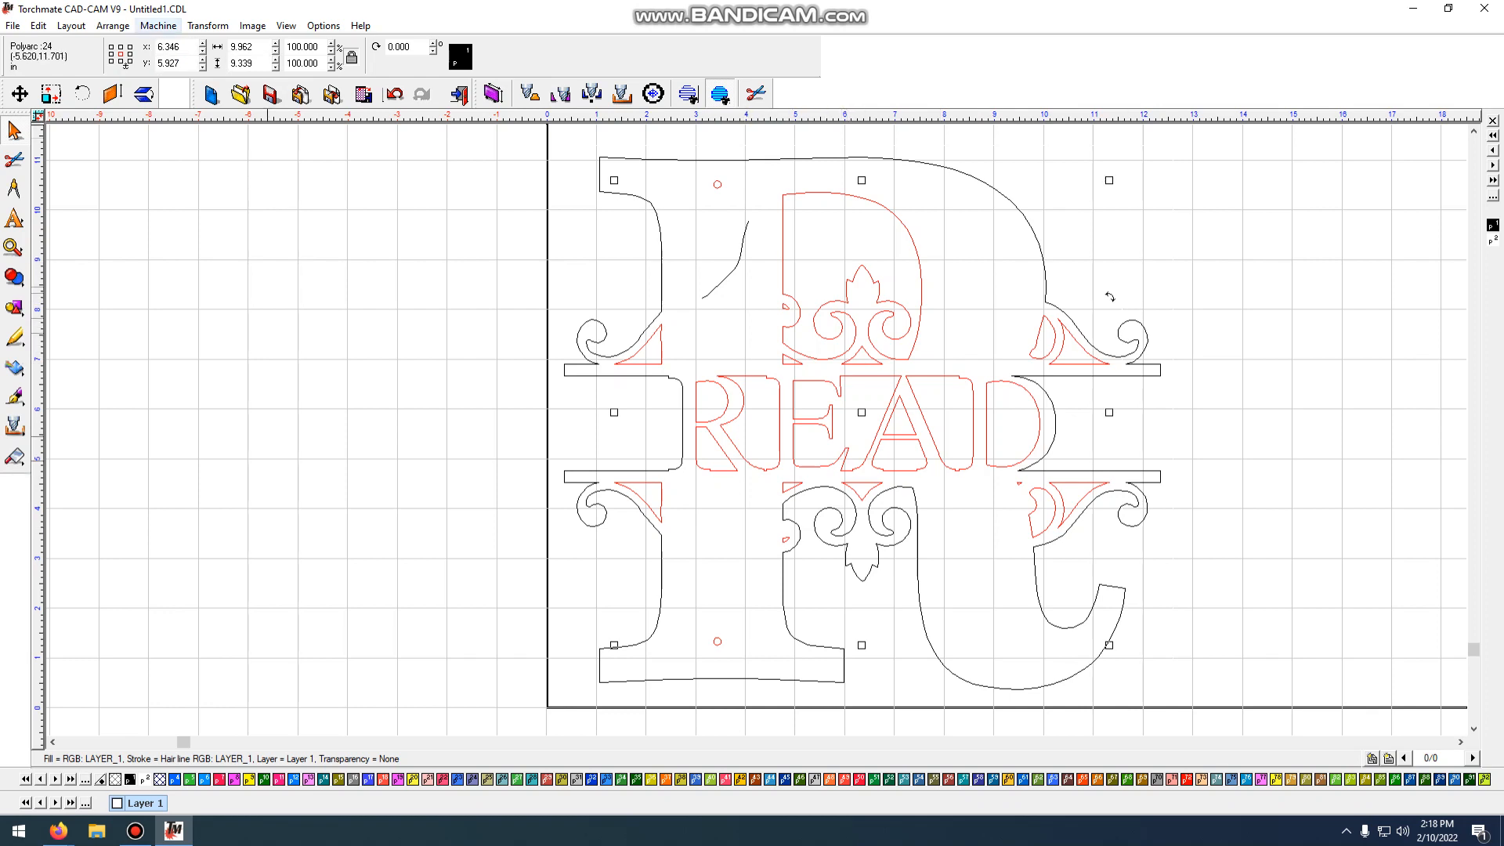
{"action": "left_click", "coordinate": [159, 25]}
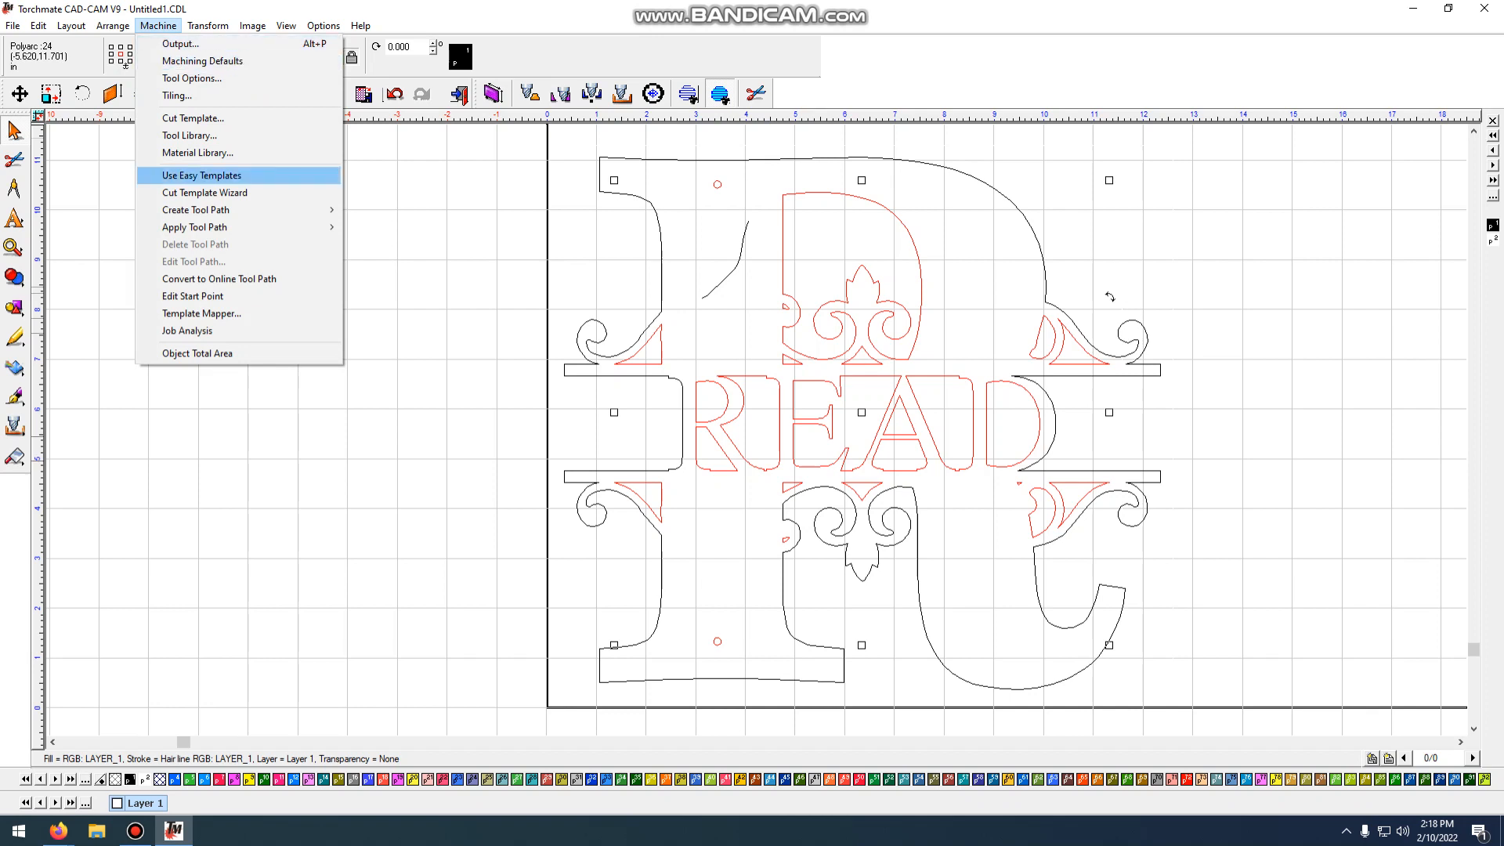
{"action": "mouse_move", "coordinate": [195, 210]}
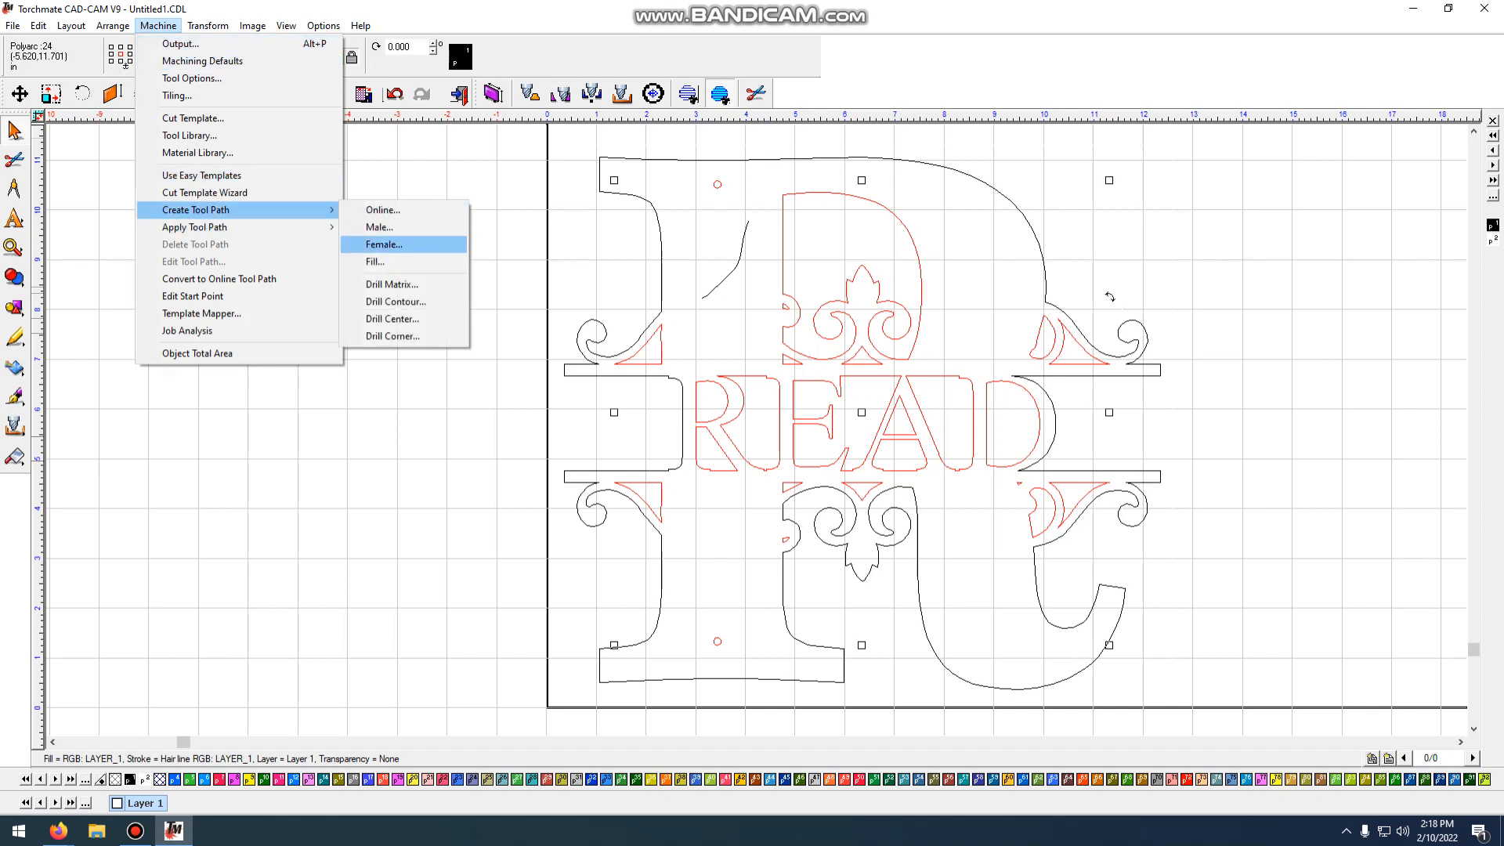
{"action": "left_click", "coordinate": [384, 245]}
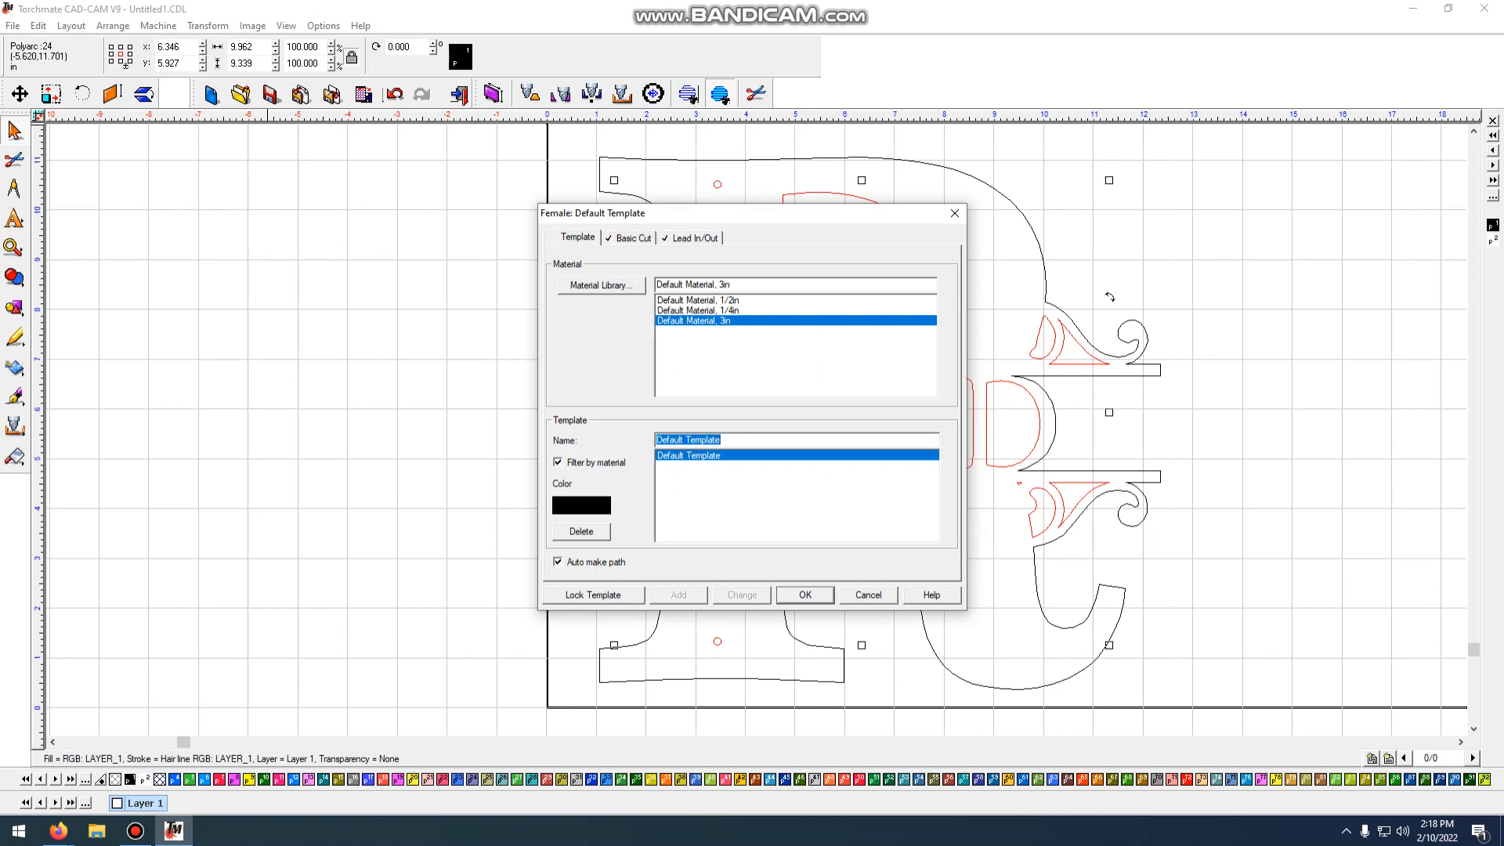
- Create the Female tool path with a feed rate of 120 in/min and the next move setting at 100, accepting the lead-in warnings
{"action": "left_click", "coordinate": [632, 238]}
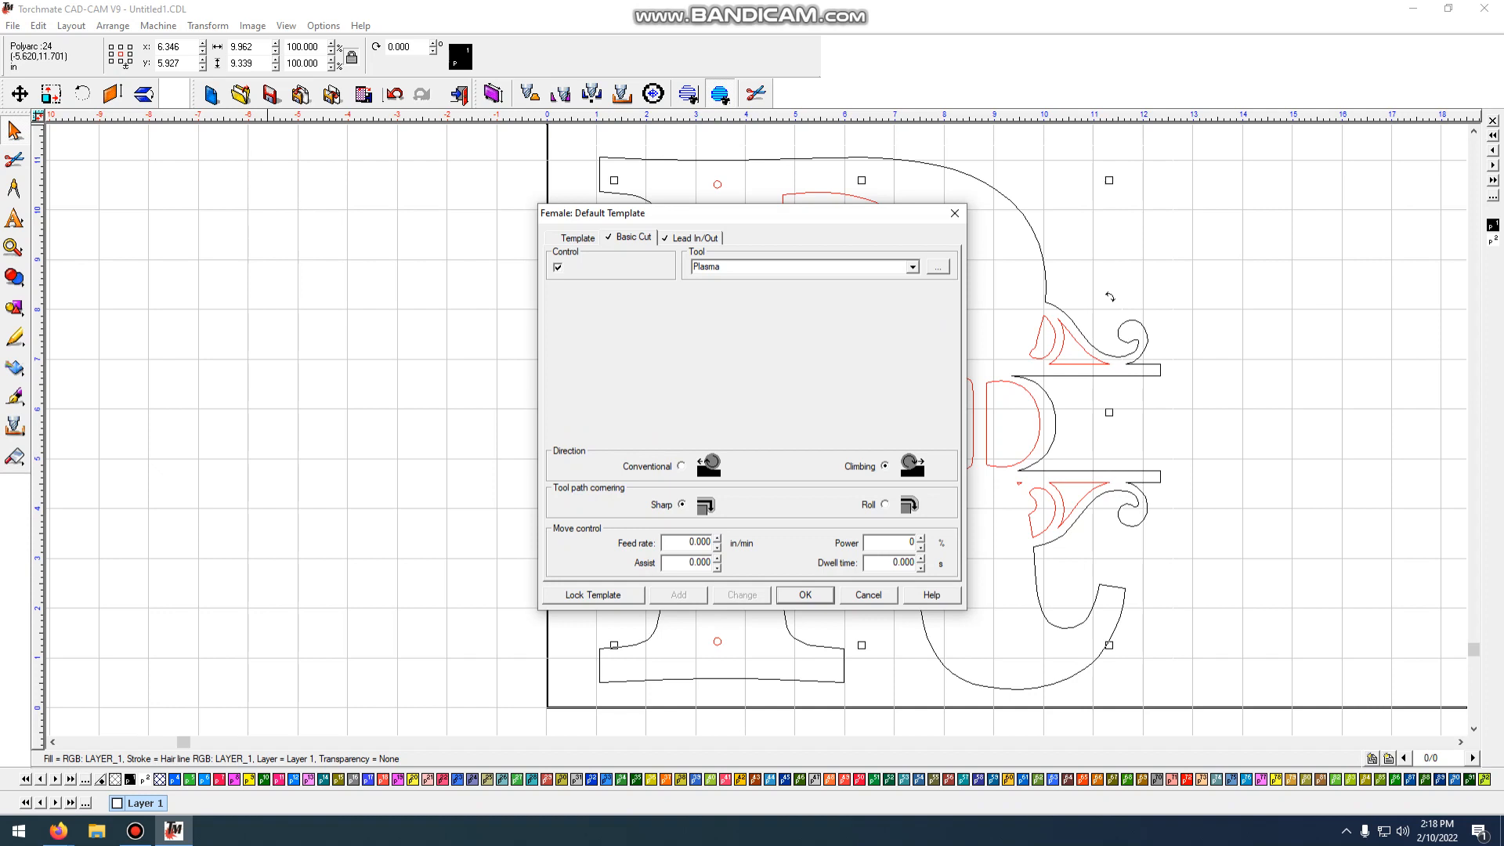
{"action": "left_click_drag", "start_coordinate": [689, 542], "coordinate": [714, 542]}
{"action": "type", "text": "120"}
{"action": "key", "text": "Tab"}
{"action": "type", "text": "100"}
{"action": "key", "text": "Return"}
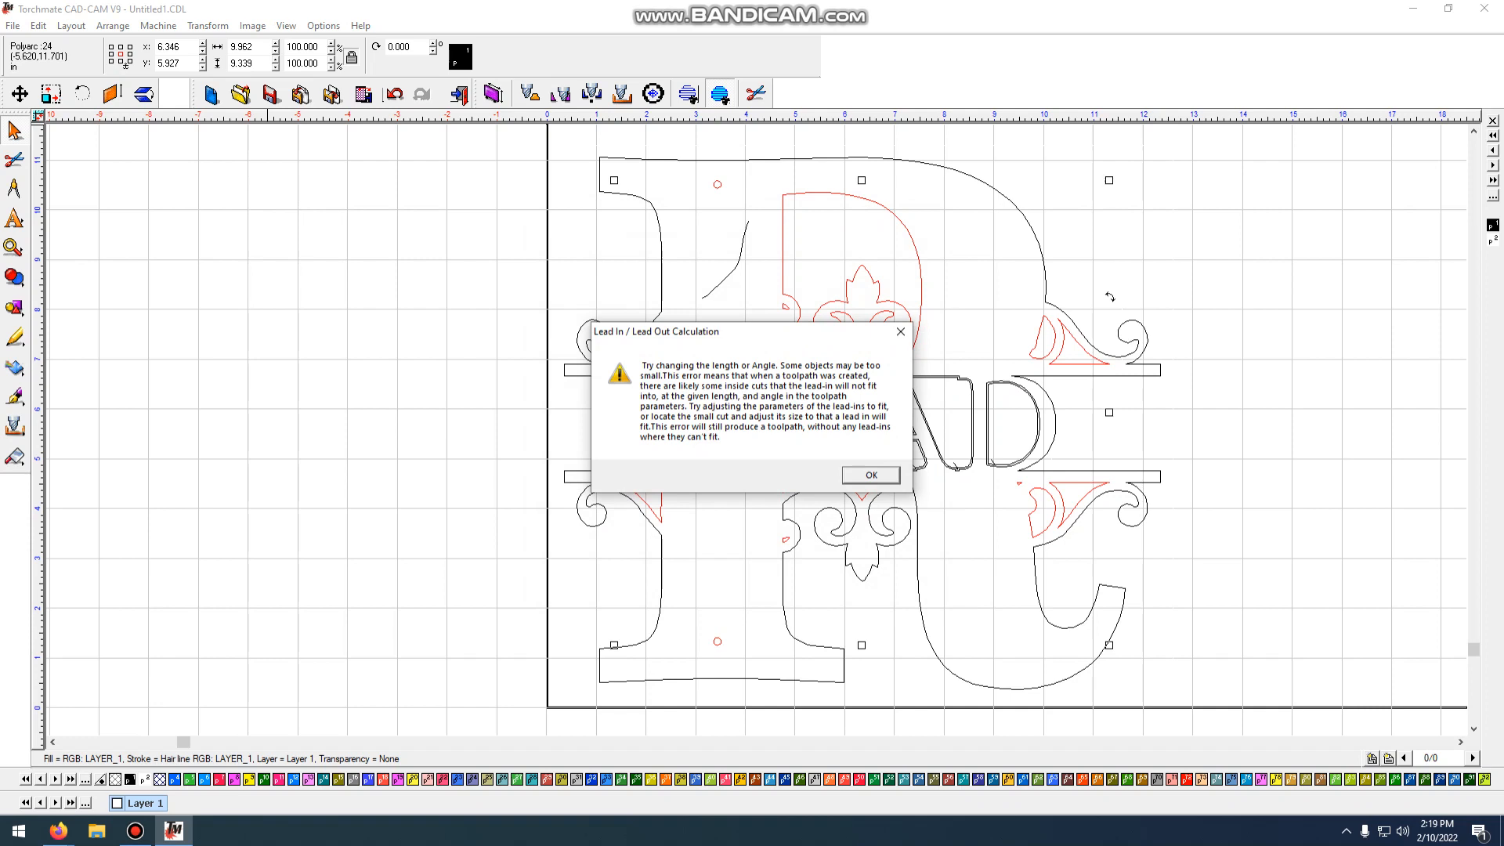
{"action": "key", "text": "Return"}
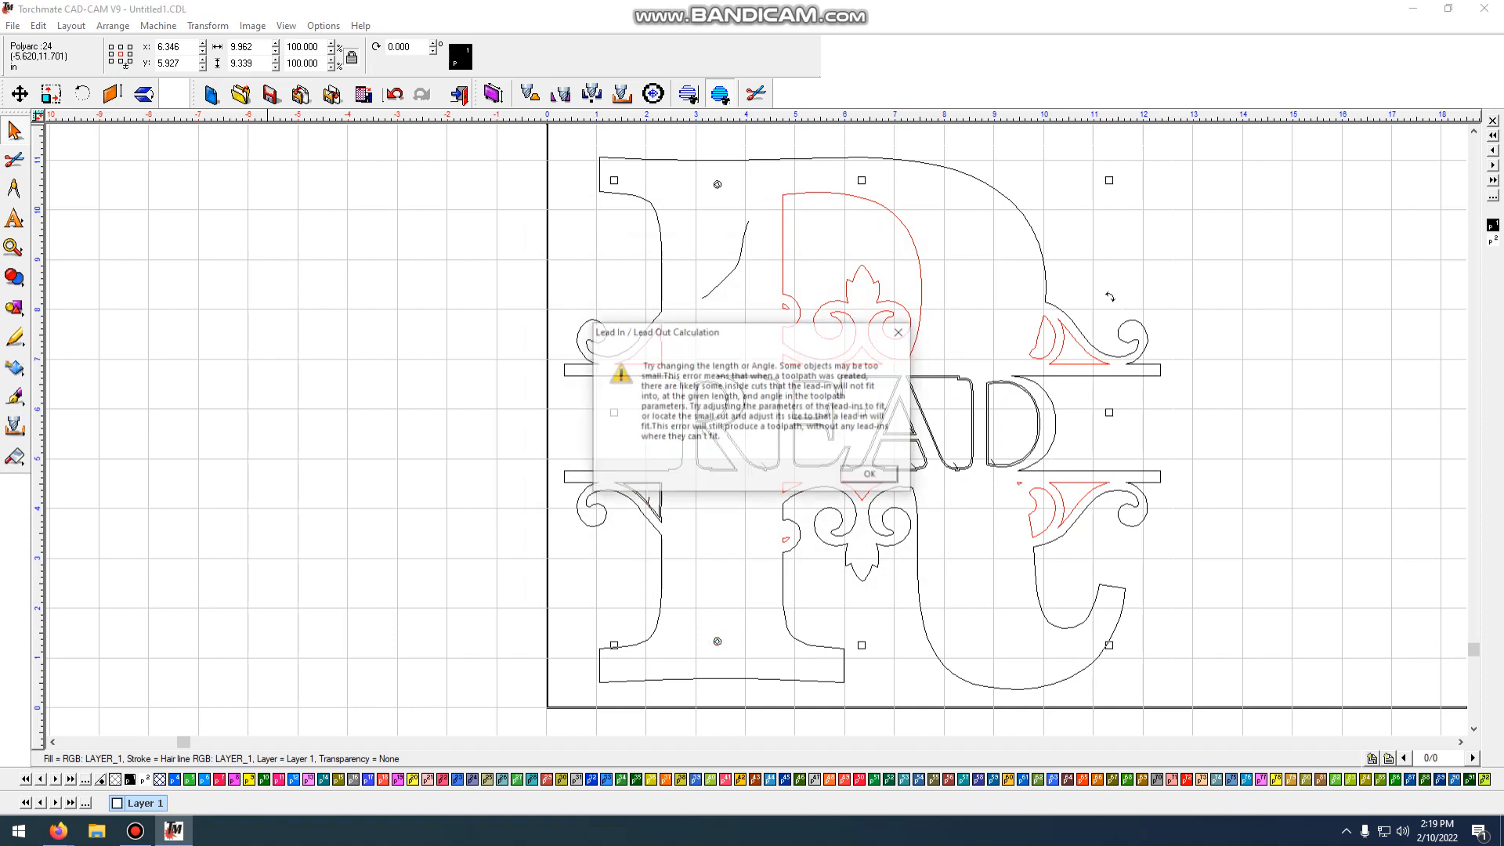
{"action": "key", "text": "Return"}
{"action": "key", "text": "Return"}
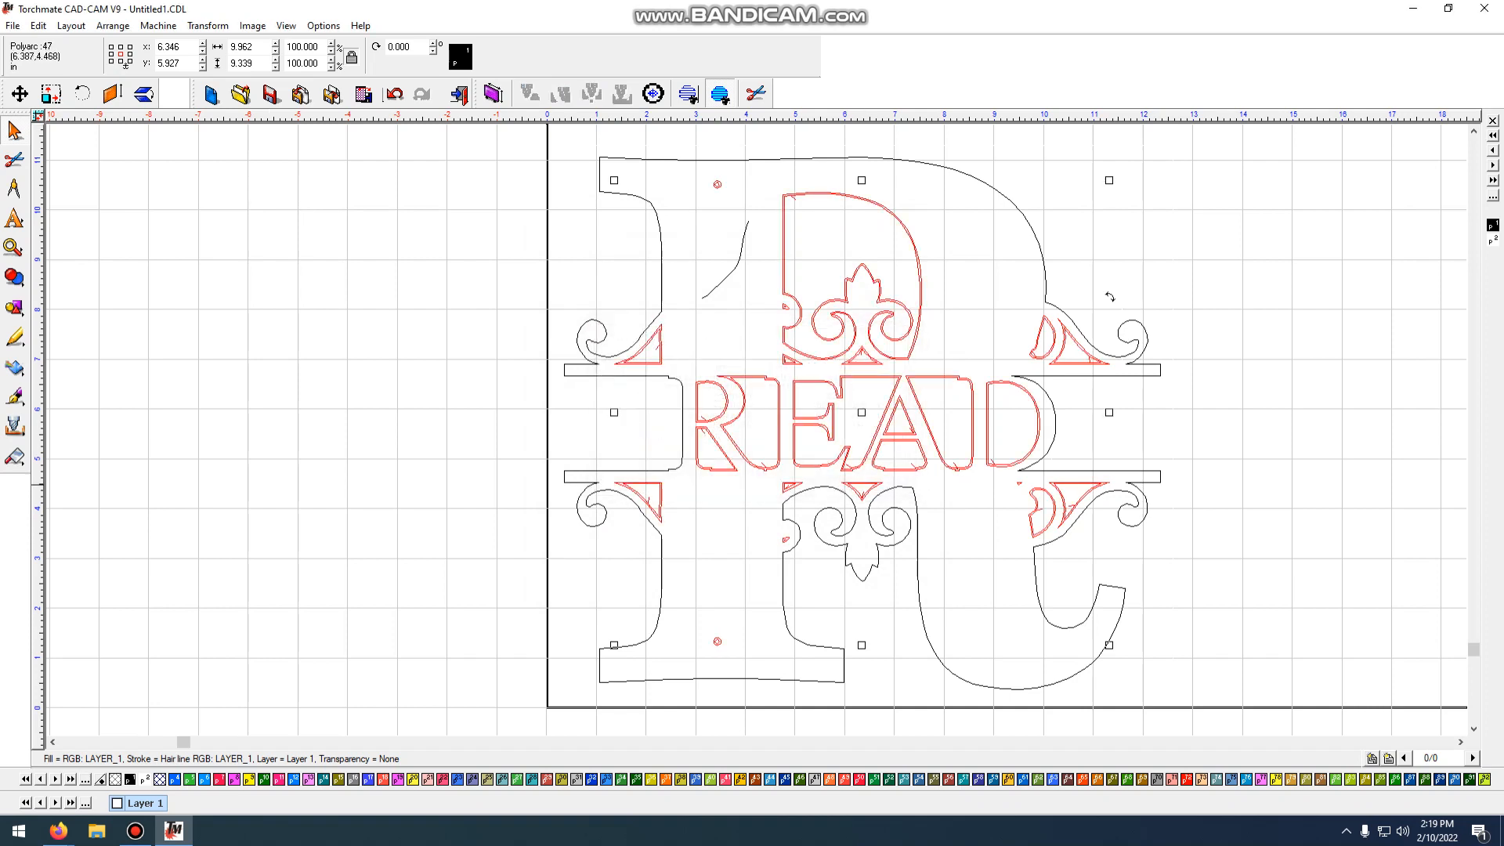
- Examine the inner tool paths and their lead-ins, especially at the tiny triangle below the D of READ, and clear the selection
{"action": "scroll", "coordinate": [1019, 483], "scroll_direction": "up", "scroll_amount": 3}
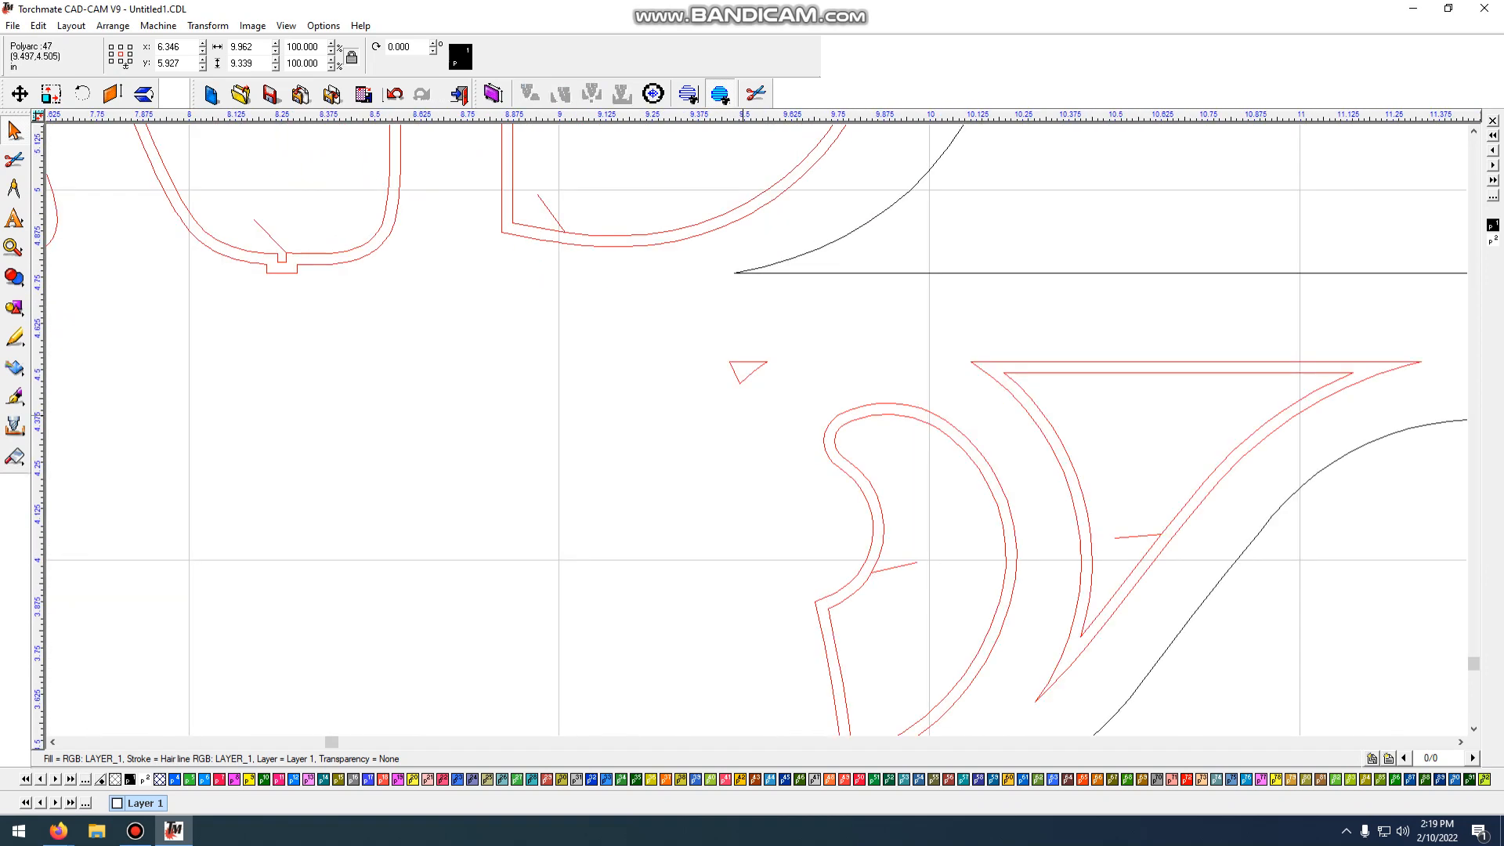
{"action": "scroll", "coordinate": [744, 369], "scroll_direction": "down", "scroll_amount": 3}
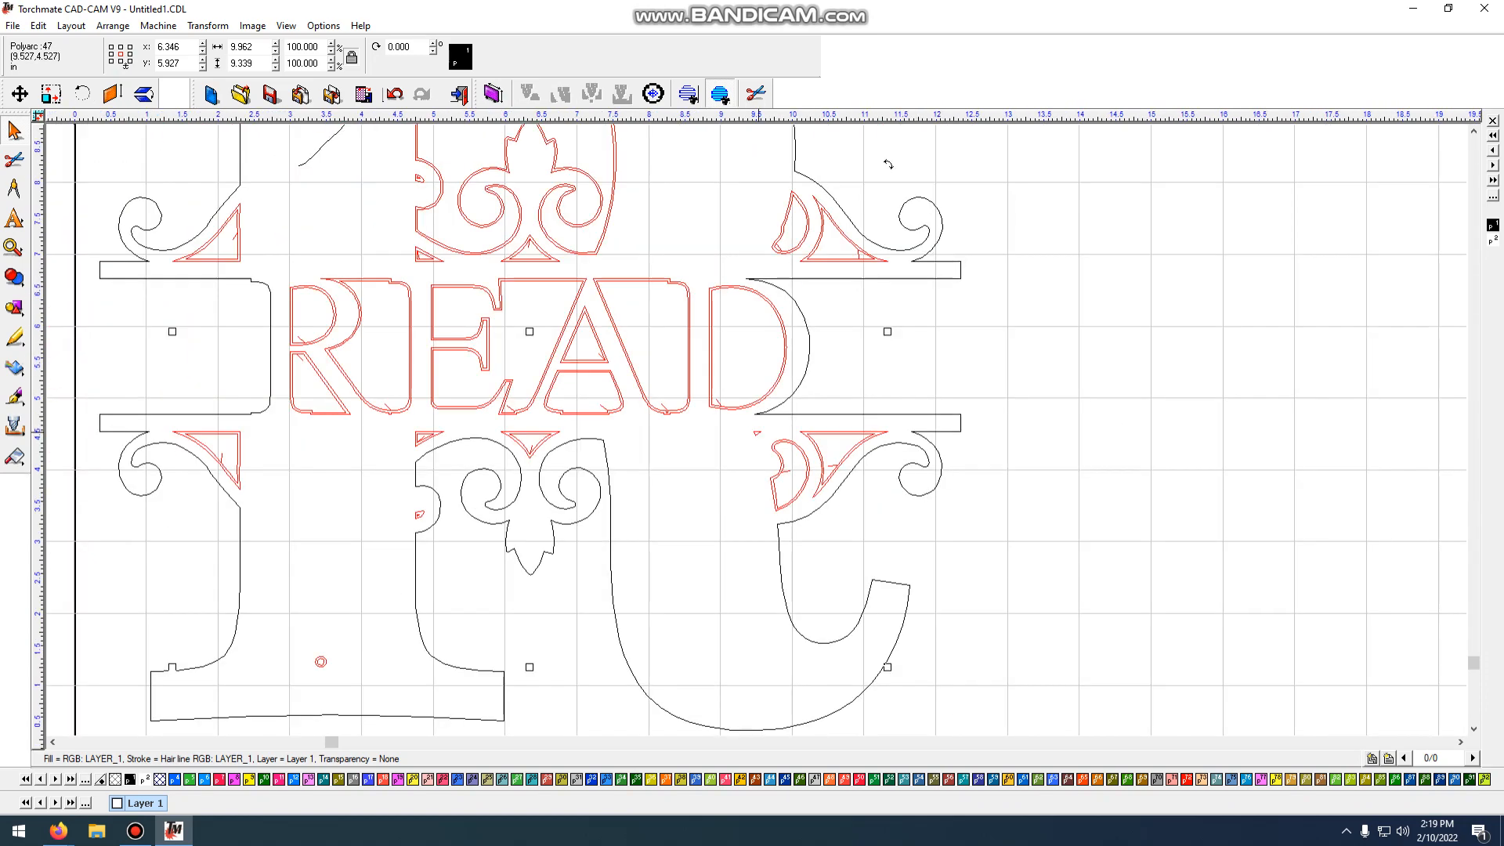
{"action": "scroll", "coordinate": [422, 515], "scroll_direction": "up", "scroll_amount": 5}
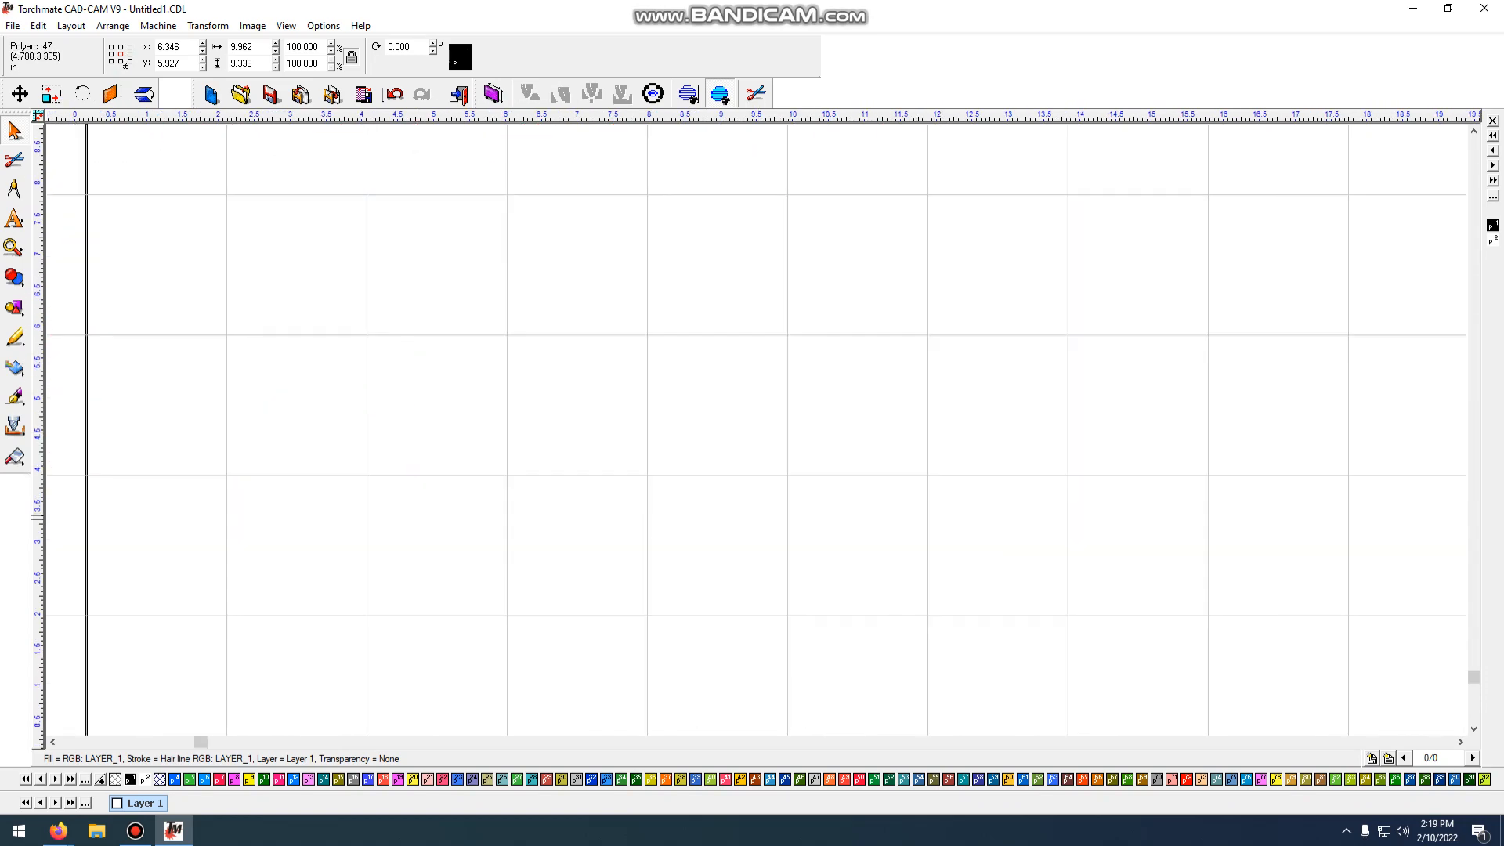
{"action": "scroll", "coordinate": [746, 397], "scroll_direction": "down", "scroll_amount": 5}
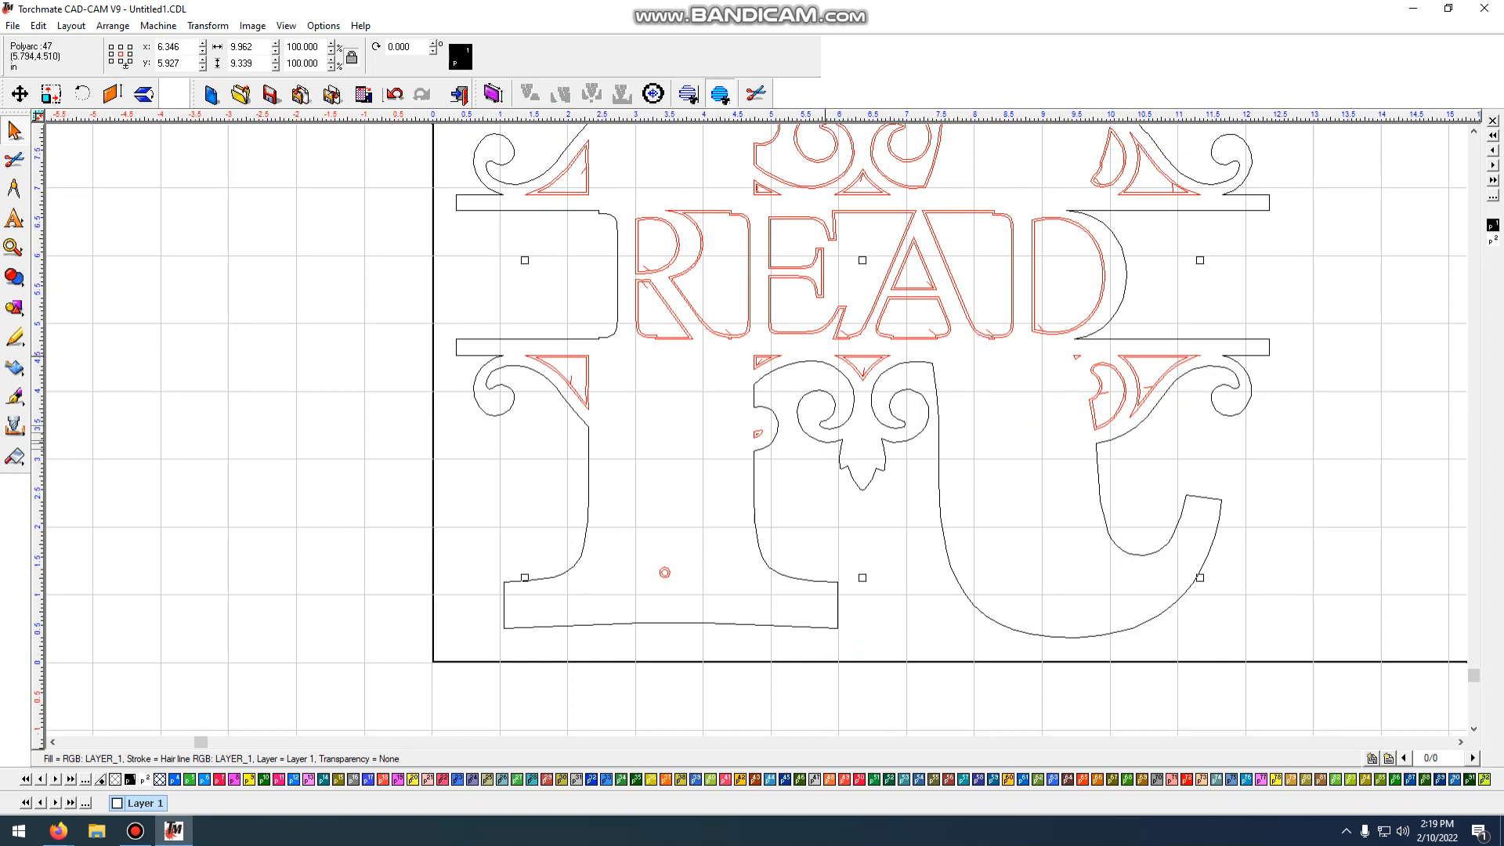
{"action": "middle_click_drag", "start_coordinate": [893, 206], "coordinate": [906, 323]}
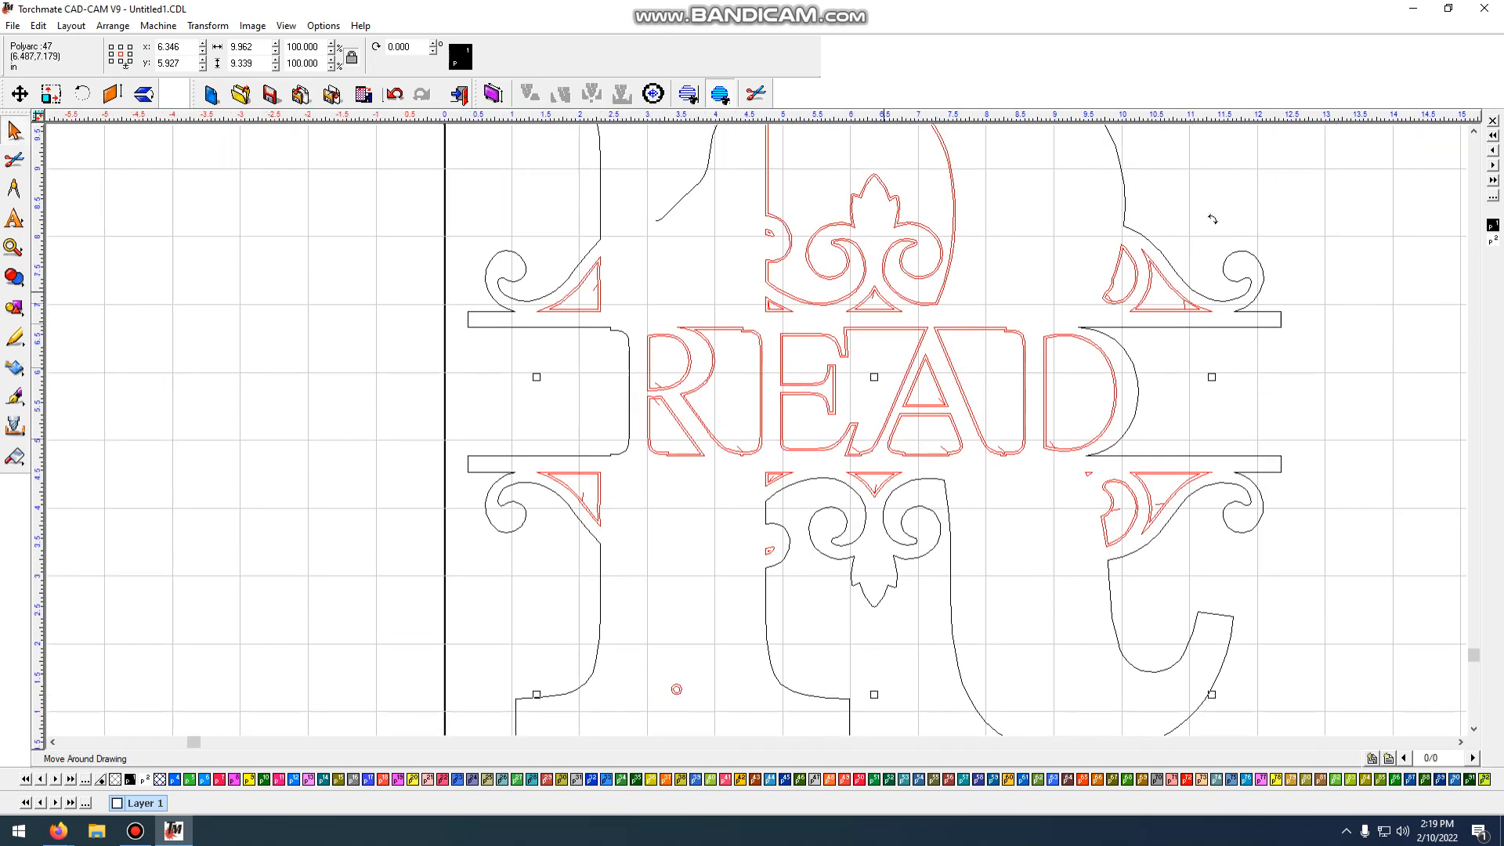
{"action": "scroll", "coordinate": [1212, 219], "scroll_direction": "down", "scroll_amount": 3}
{"action": "scroll", "coordinate": [655, 487], "scroll_direction": "up", "scroll_amount": 2}
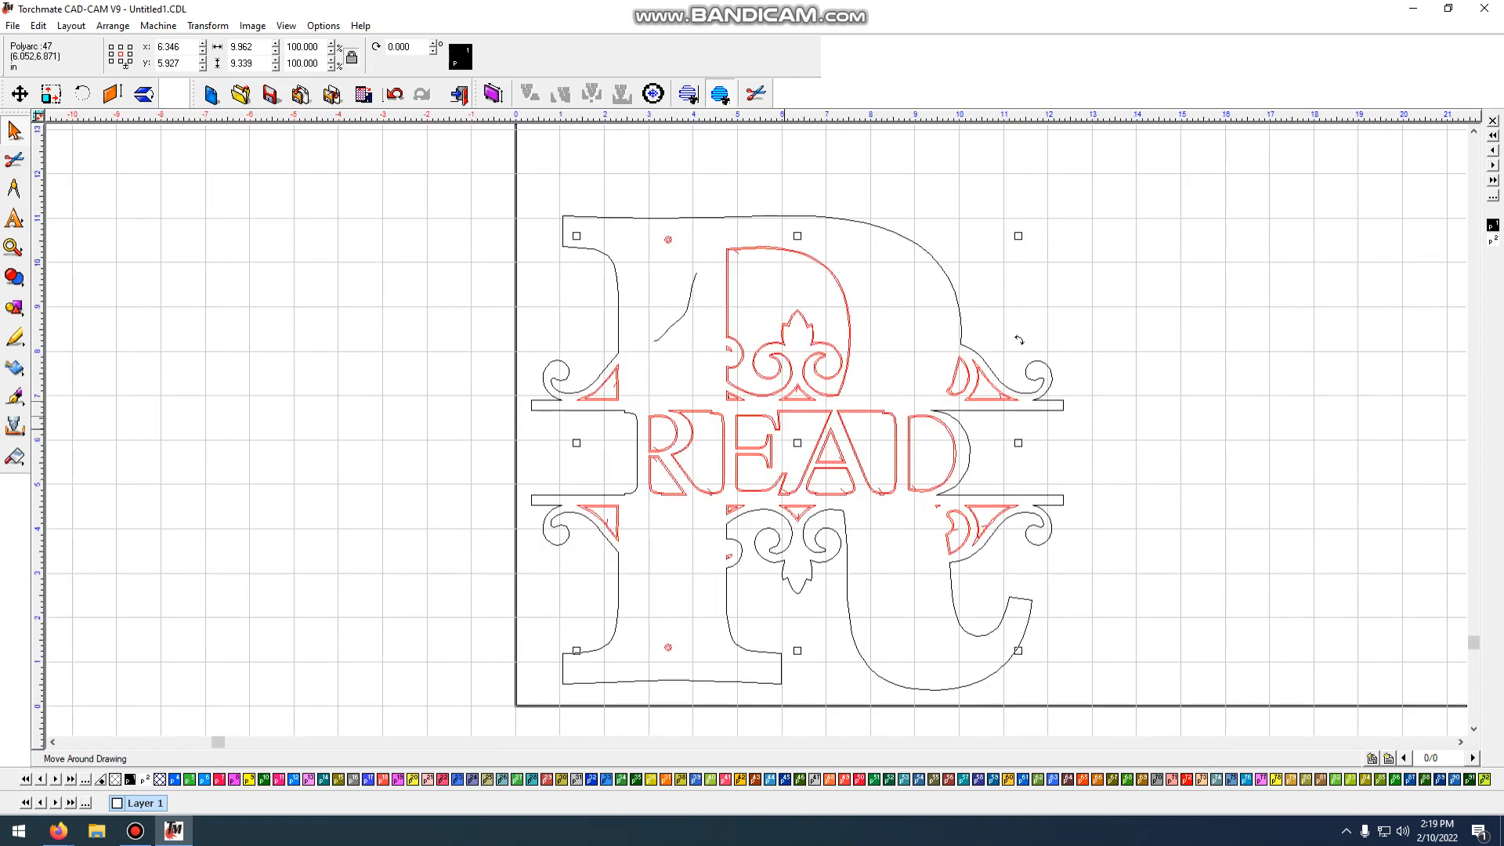
{"action": "left_click", "coordinate": [349, 332]}
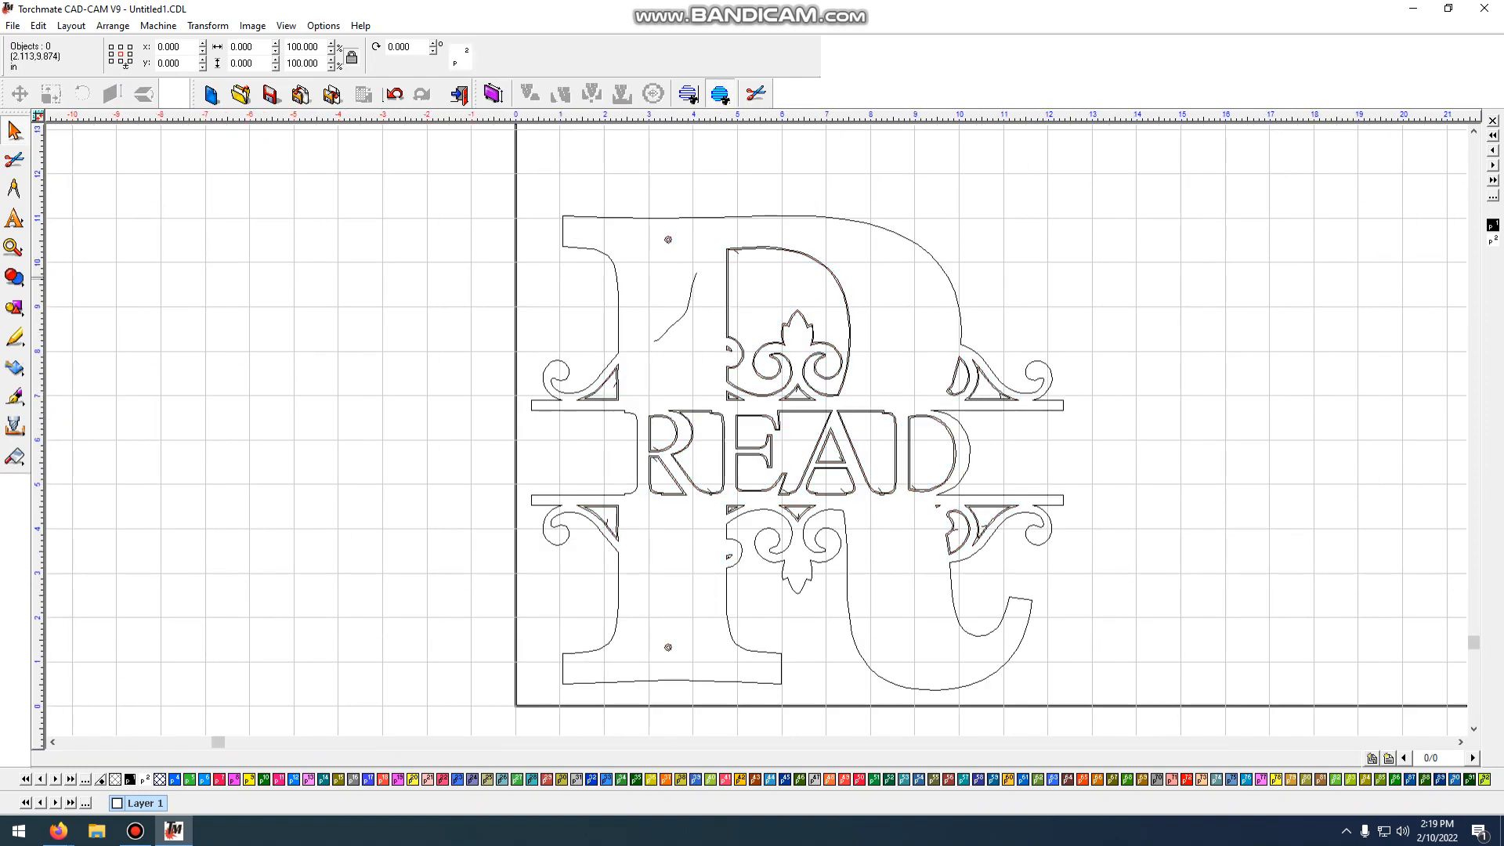
- Create an Online tool path for the sketched curve with a feed rate of 120 in/min and no lead-in or lead-out
{"action": "left_click", "coordinate": [693, 289]}
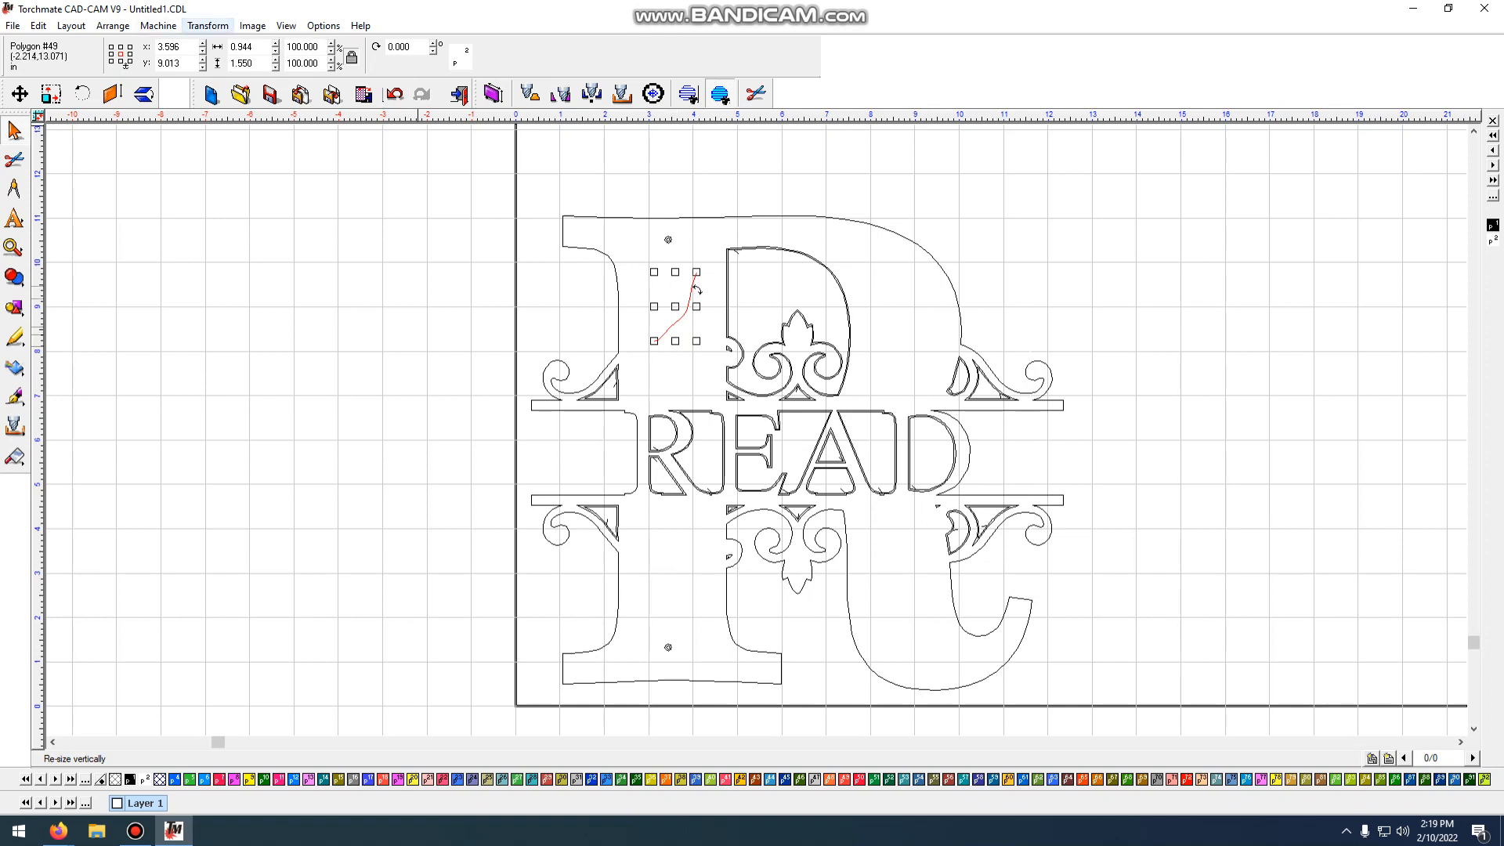
{"action": "left_click", "coordinate": [158, 26]}
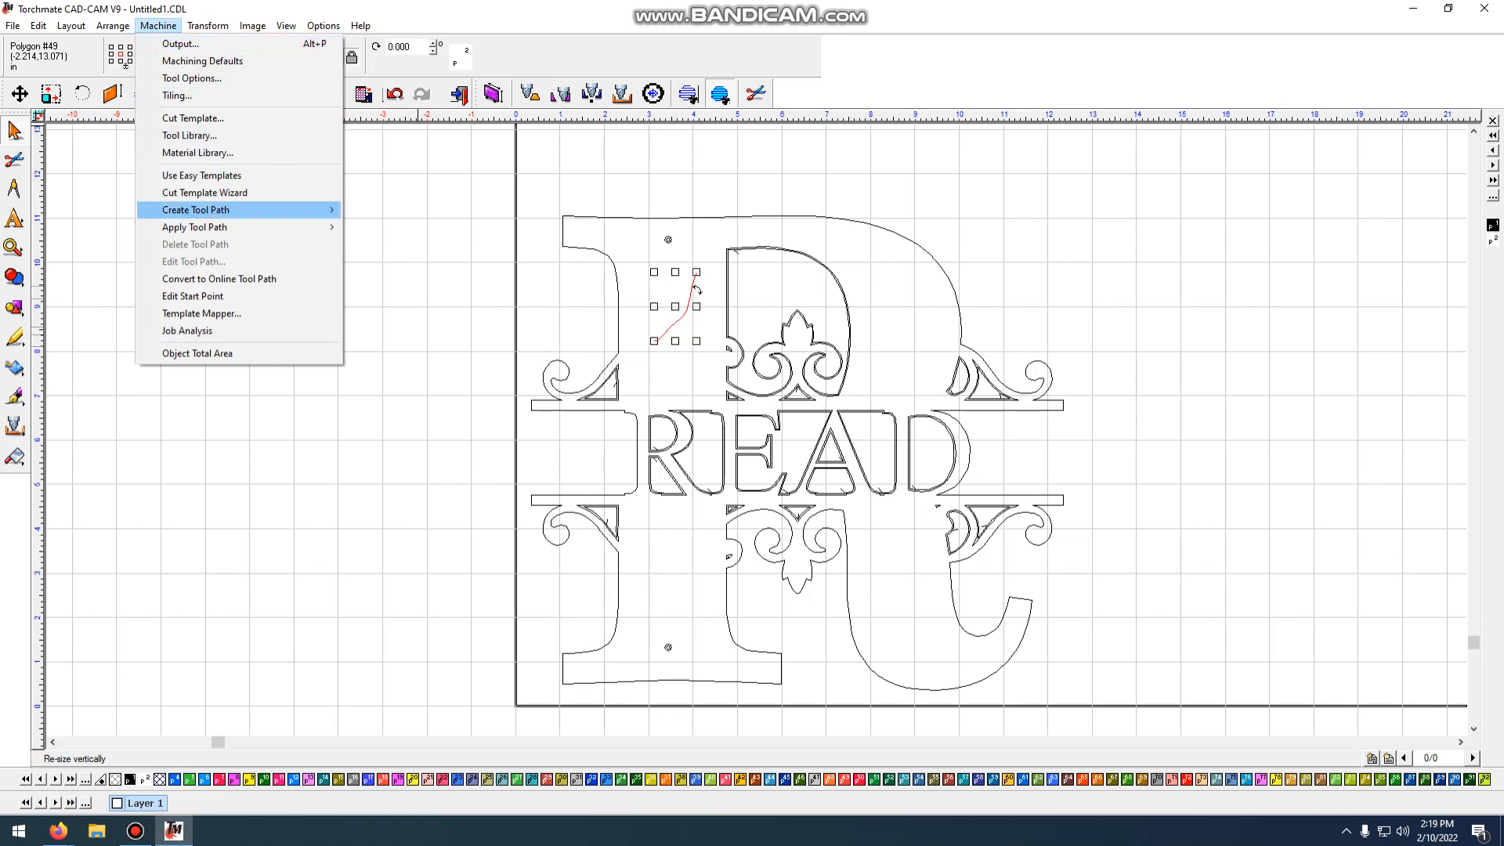
{"action": "mouse_move", "coordinate": [235, 209]}
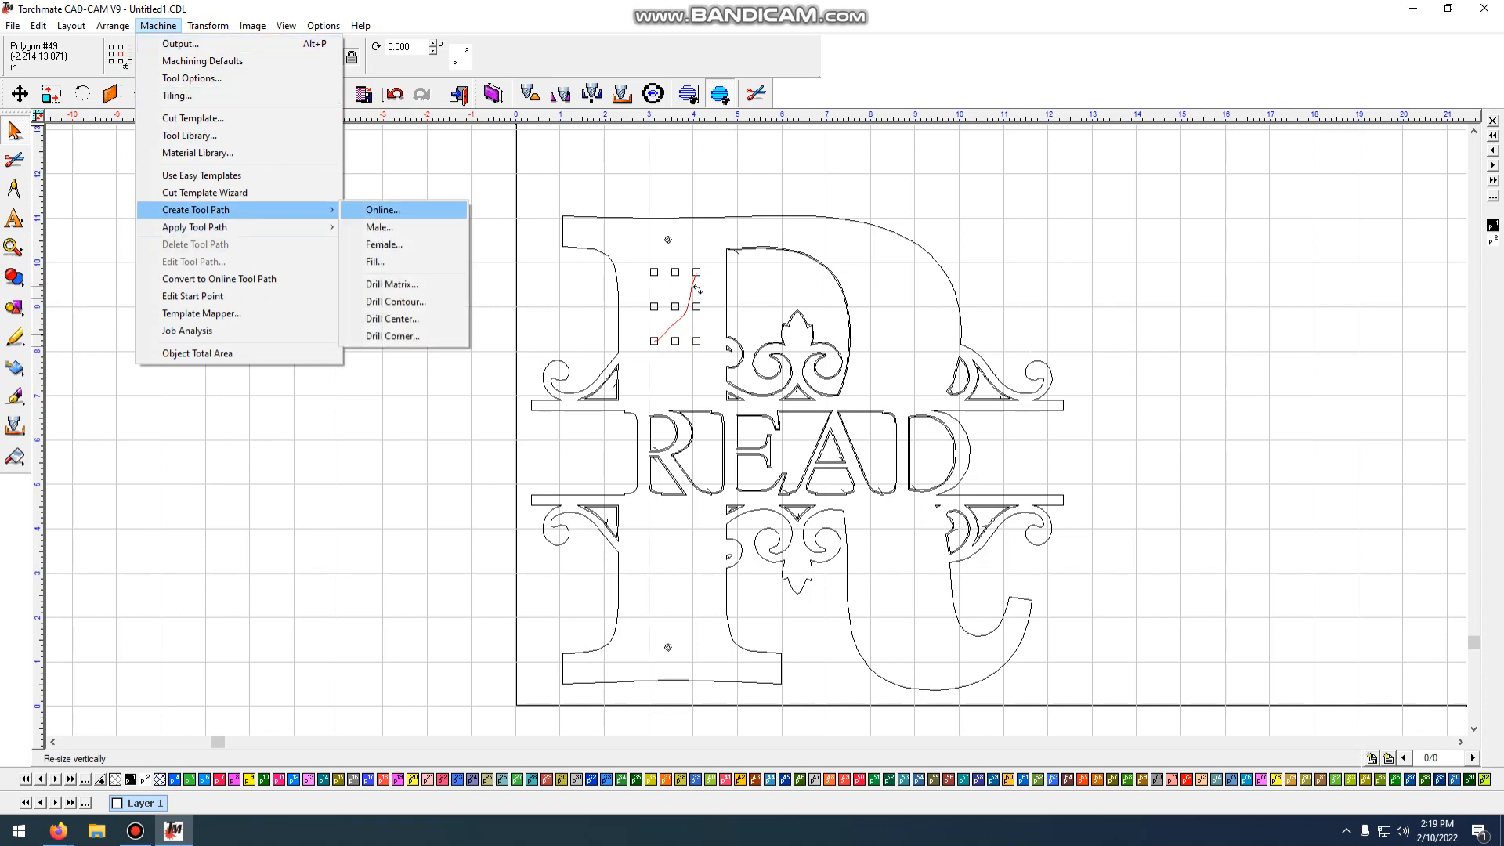
{"action": "left_click", "coordinate": [383, 210]}
{"action": "left_click", "coordinate": [633, 238]}
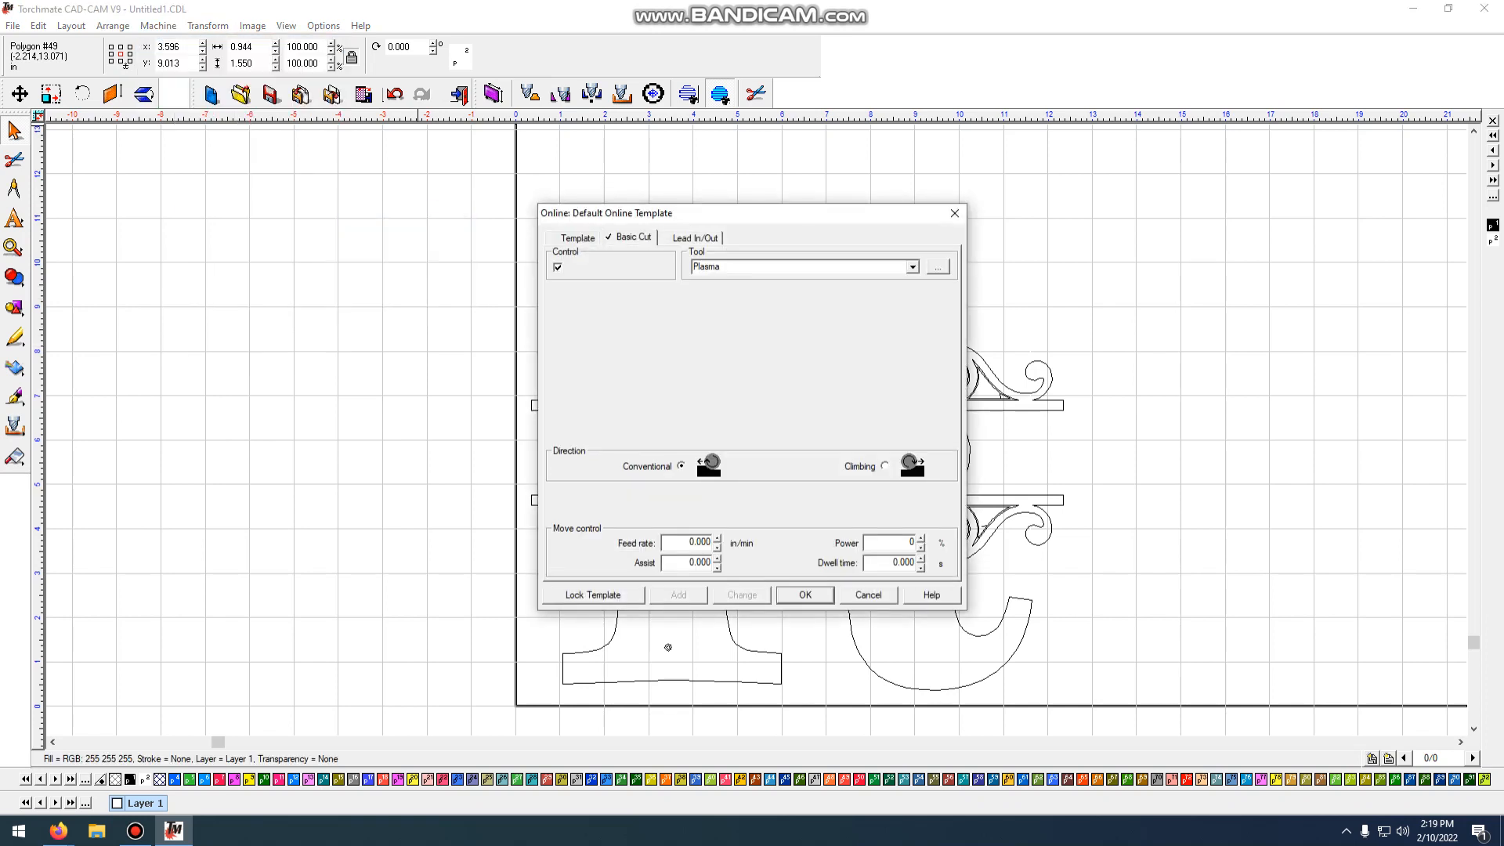
{"action": "double_click", "coordinate": [699, 542]}
{"action": "type", "text": "120"}
{"action": "key", "text": "Tab"}
{"action": "left_click", "coordinate": [694, 238]}
{"action": "left_click", "coordinate": [805, 595]}
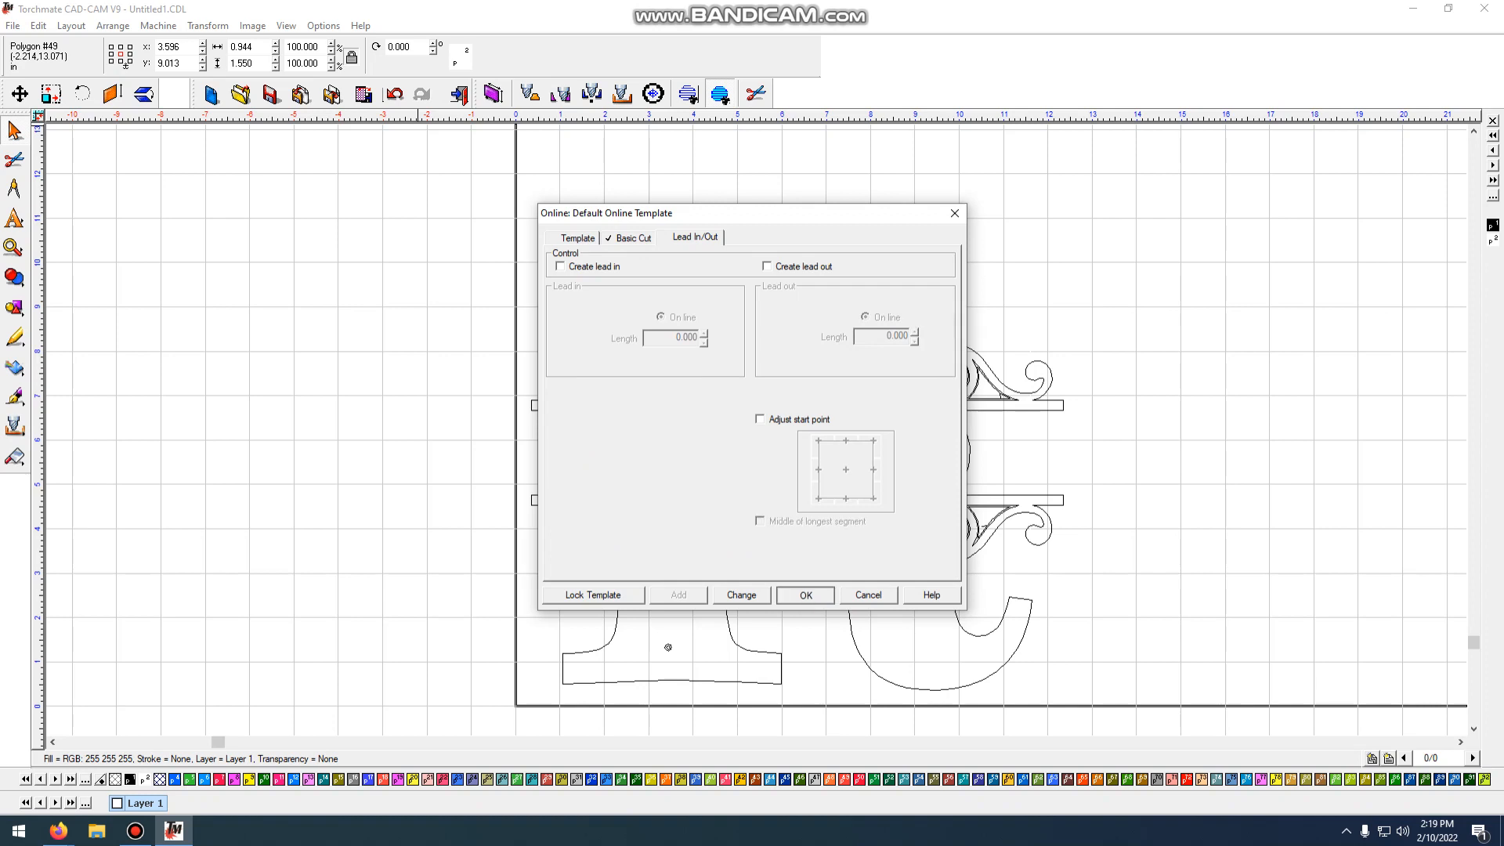
- Select the outer outline of the large R and start a Male tool path for it
{"action": "scroll", "coordinate": [812, 411], "scroll_direction": "up", "scroll_amount": 2}
{"action": "scroll", "coordinate": [811, 412], "scroll_direction": "up", "scroll_amount": 3}
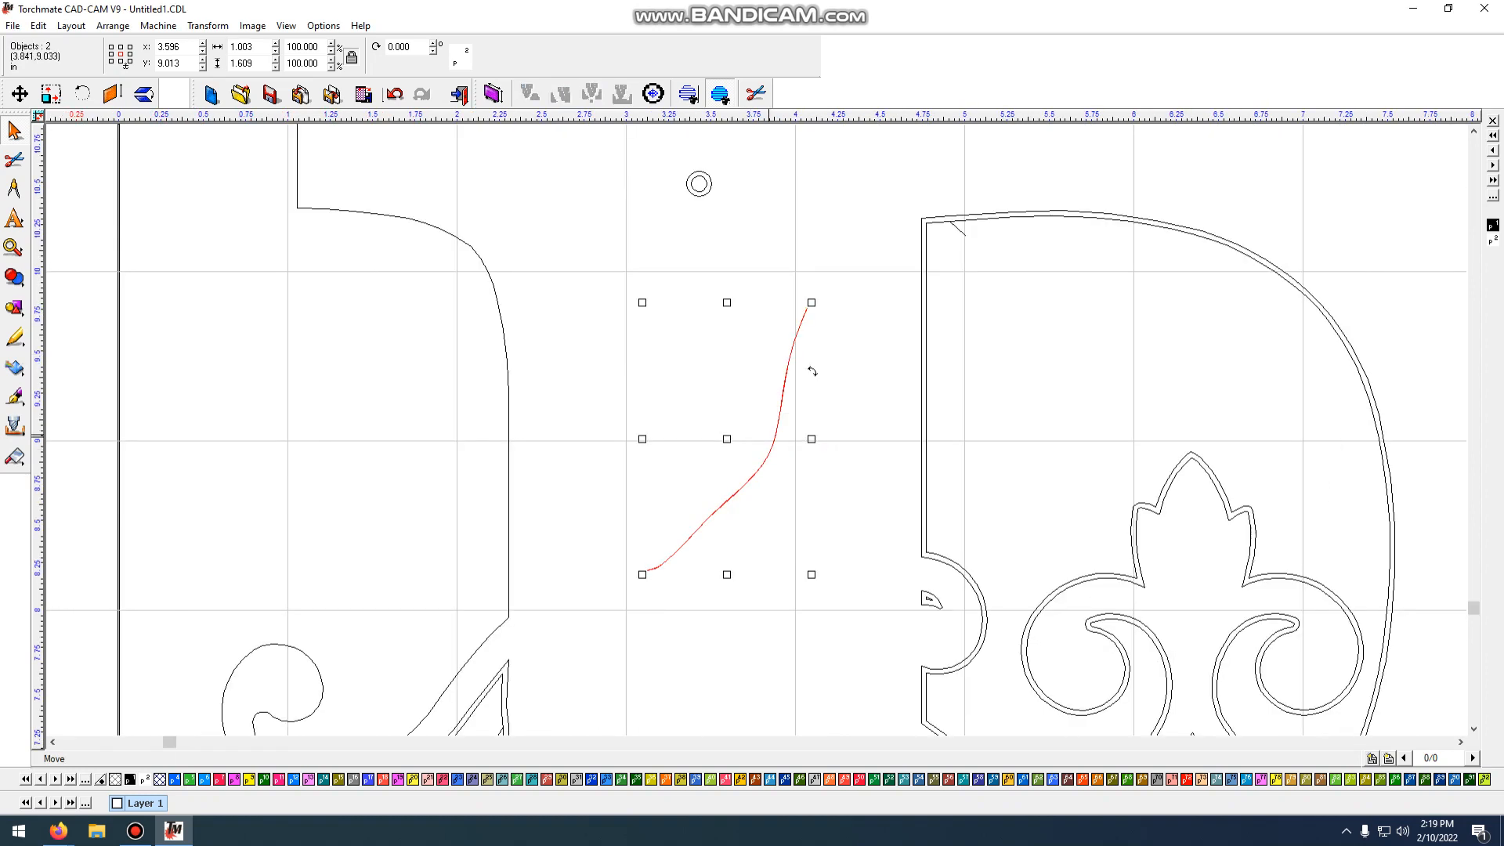
{"action": "scroll", "coordinate": [868, 249], "scroll_direction": "down", "scroll_amount": 2}
{"action": "scroll", "coordinate": [776, 427], "scroll_direction": "down", "scroll_amount": 2}
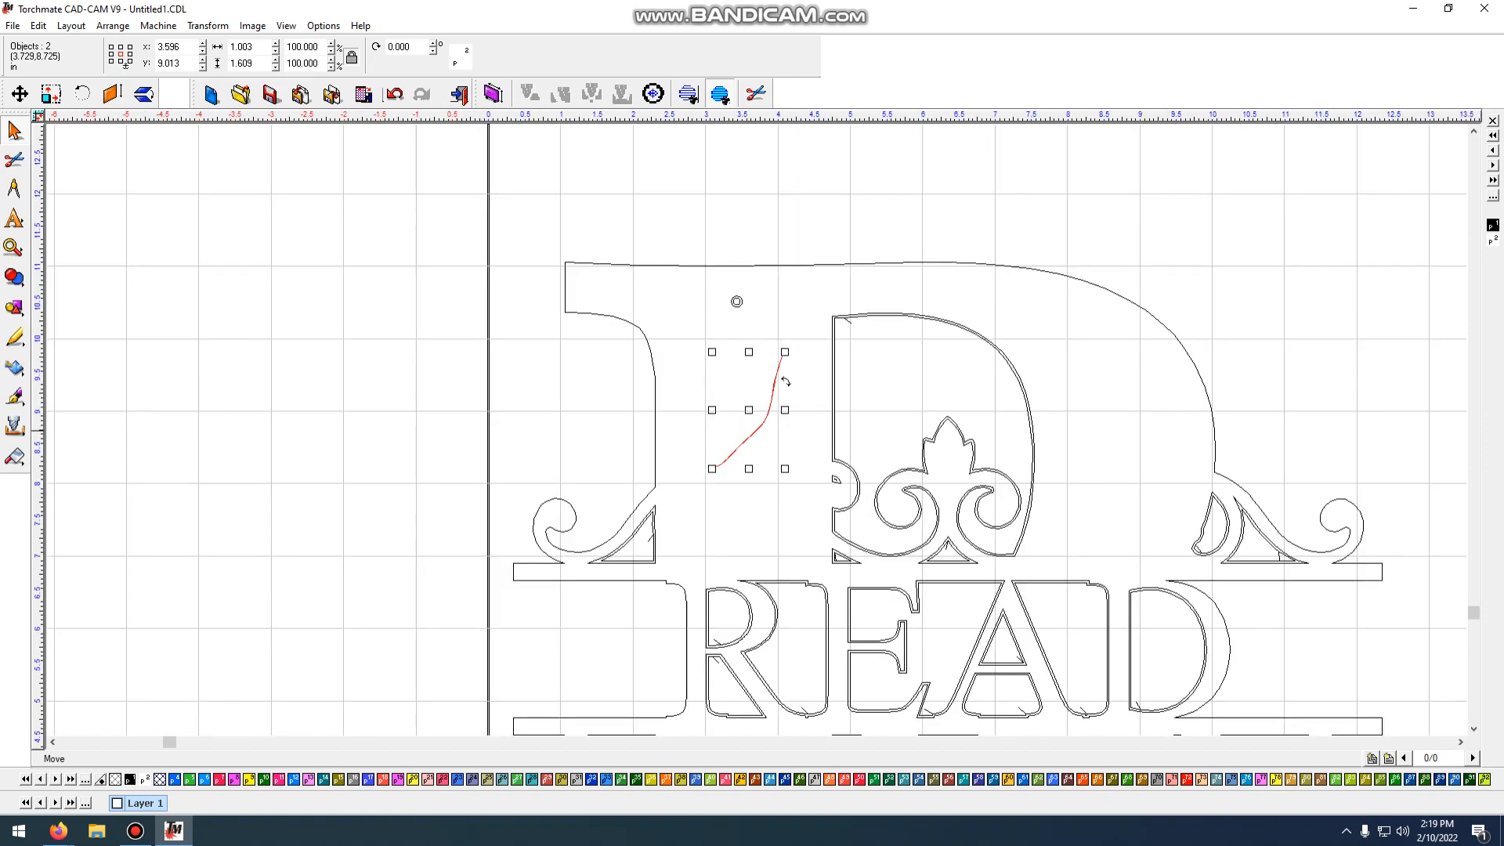
{"action": "scroll", "coordinate": [772, 503], "scroll_direction": "down", "scroll_amount": 1}
{"action": "middle_click_drag", "start_coordinate": [772, 504], "coordinate": [849, 415]}
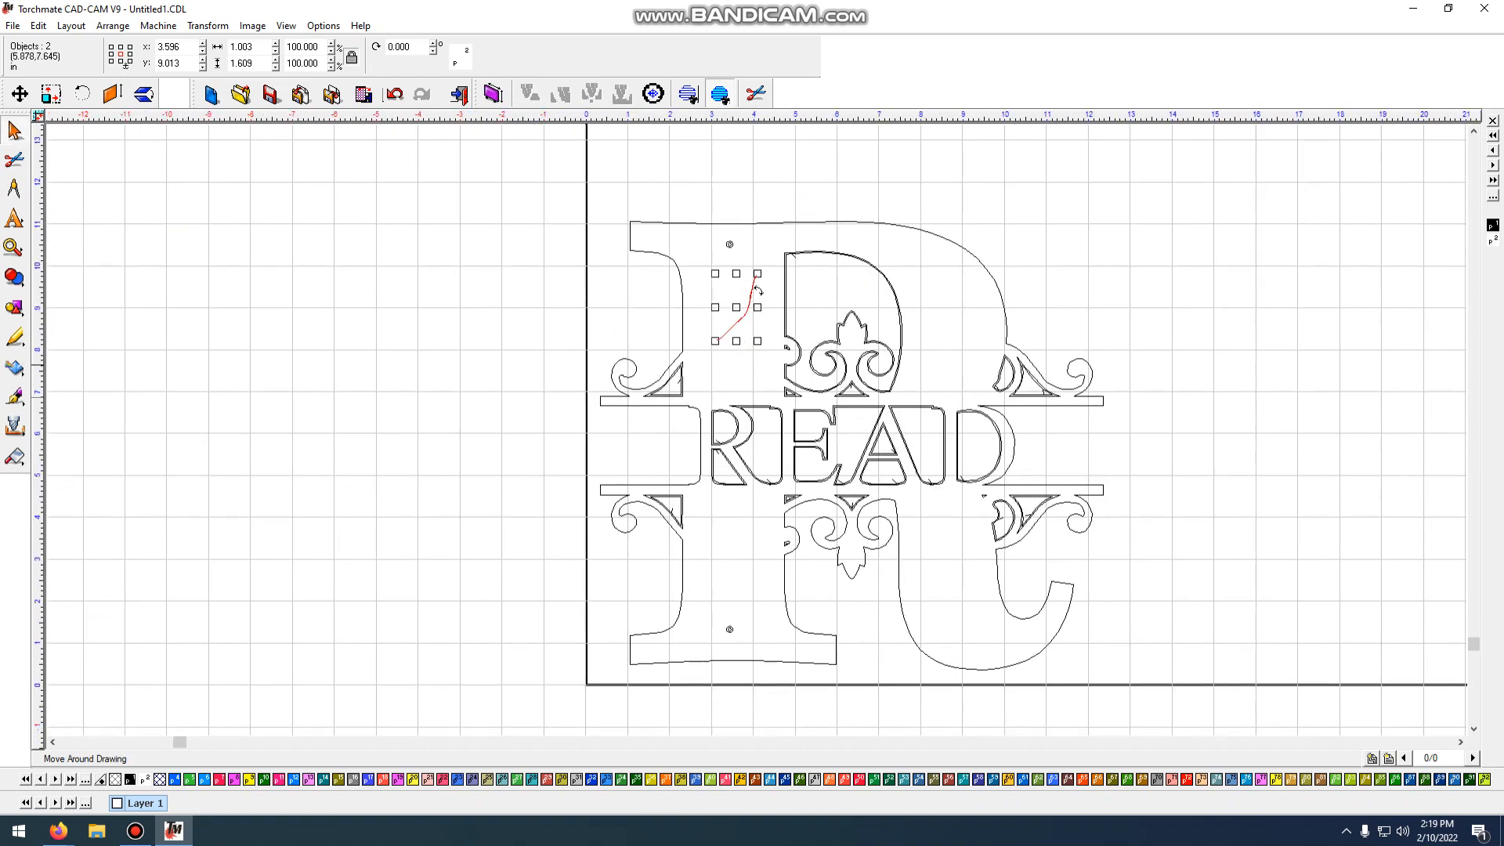
{"action": "left_click", "coordinate": [782, 223]}
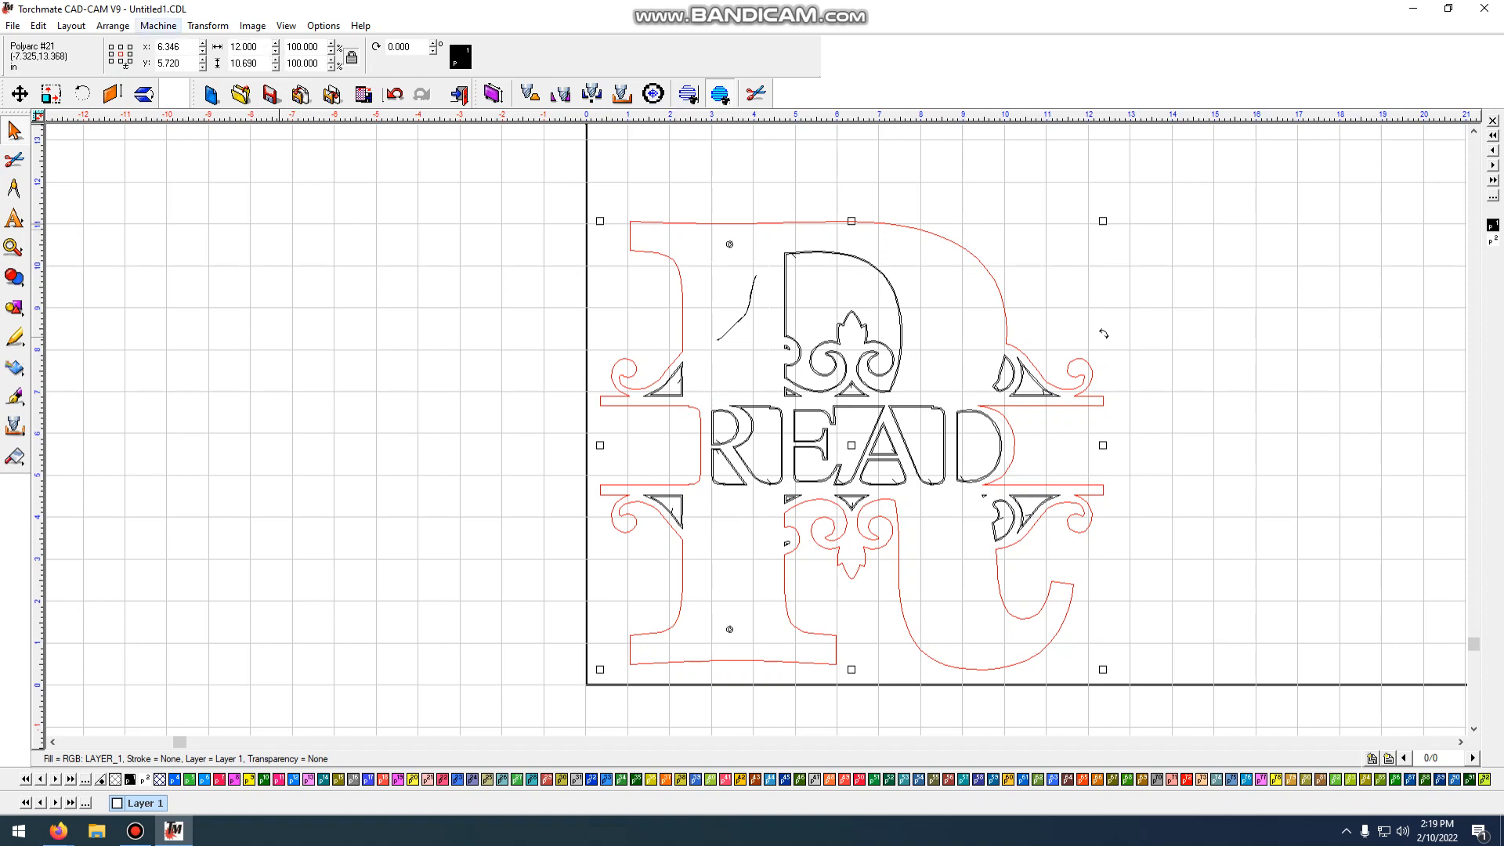
{"action": "left_click", "coordinate": [158, 25]}
{"action": "mouse_move", "coordinate": [235, 210]}
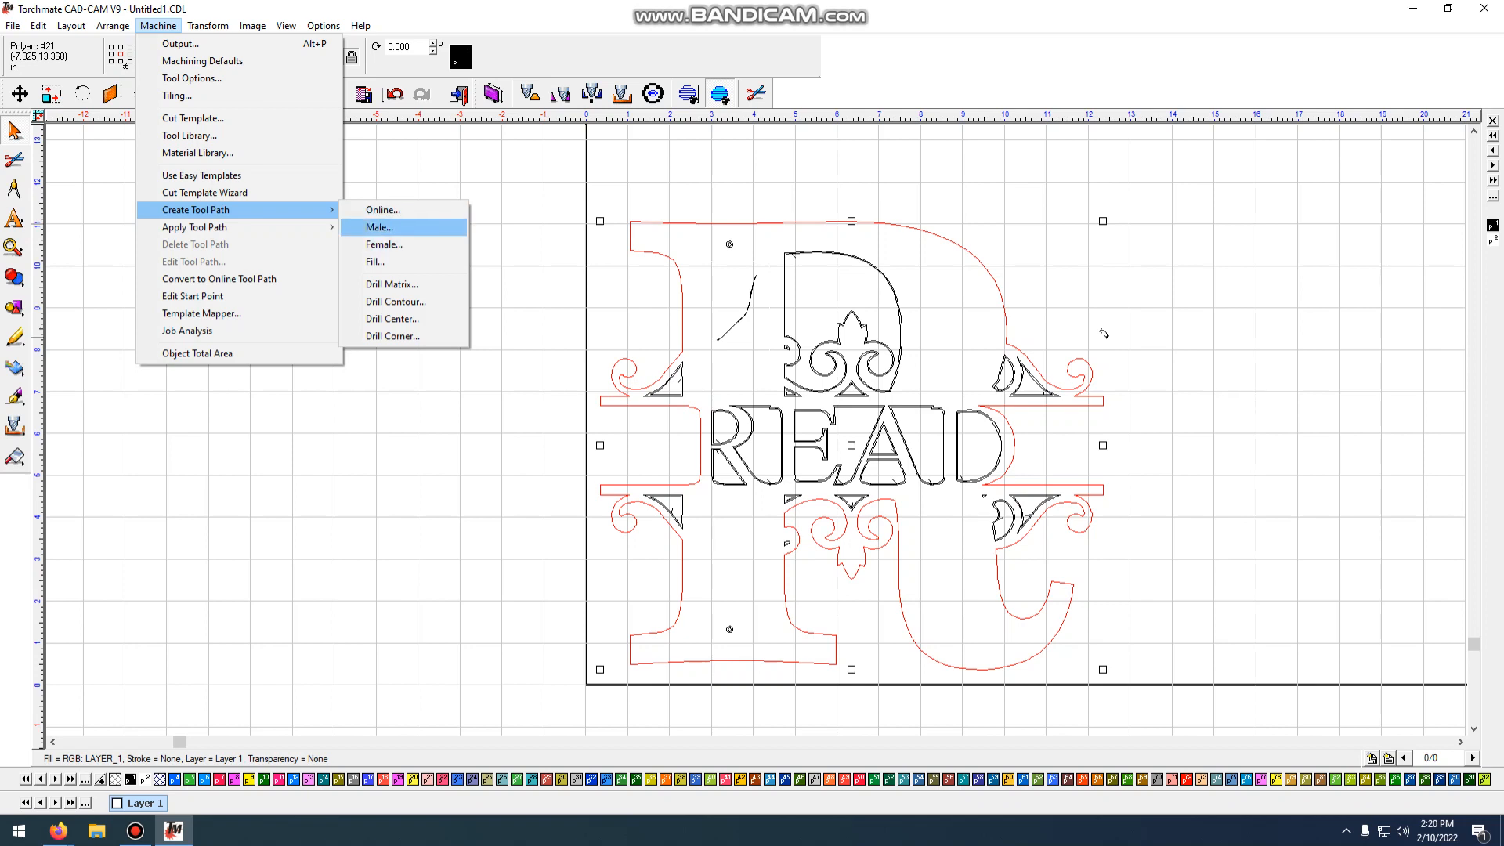
{"action": "left_click", "coordinate": [379, 227]}
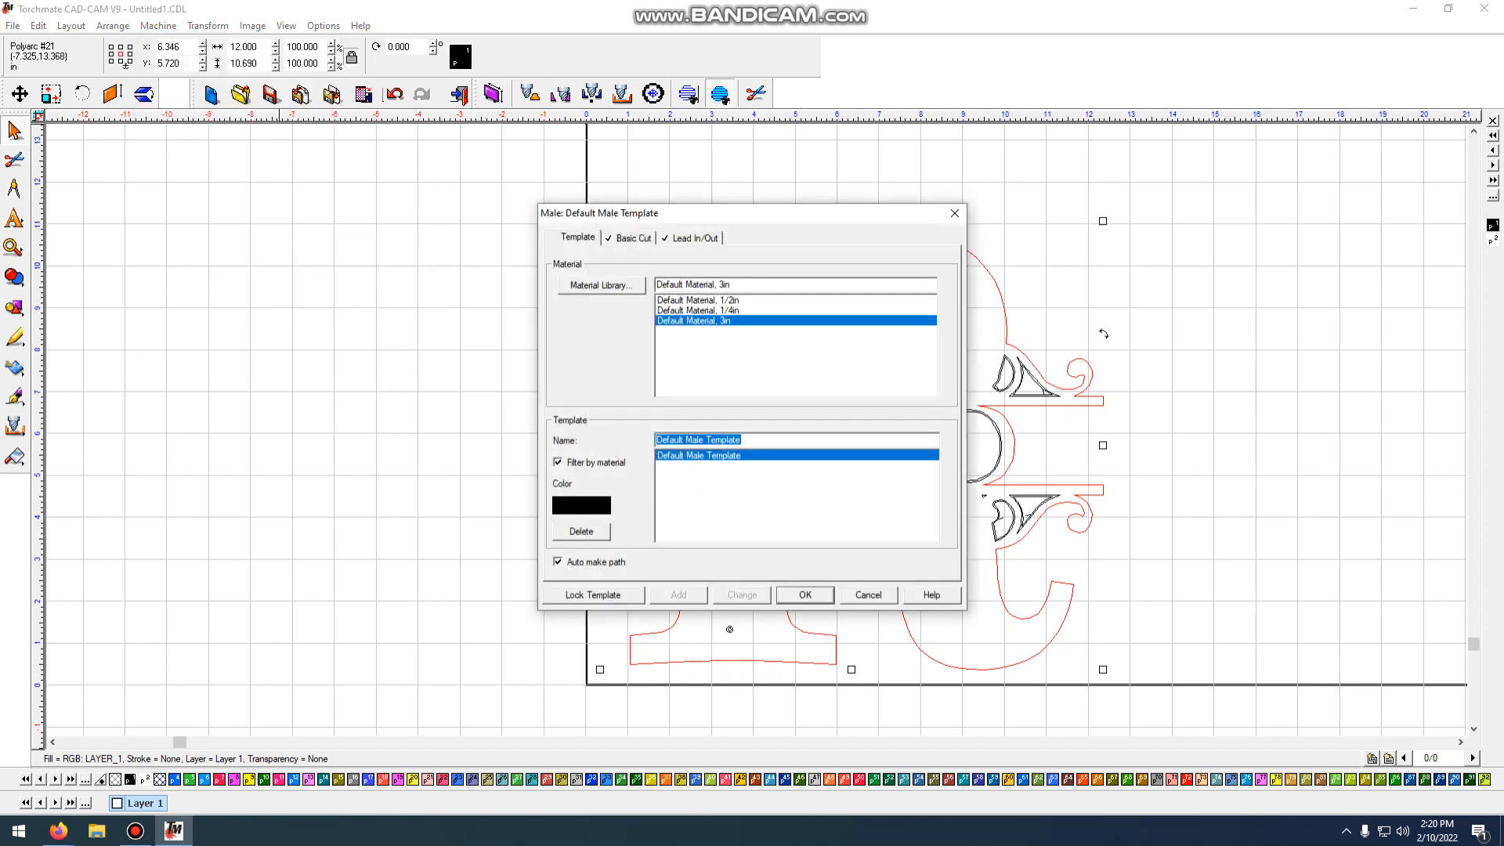
- Create the Male tool path with a feed rate of 120 in/min and the next move setting at 100
{"action": "double_click", "coordinate": [699, 542]}
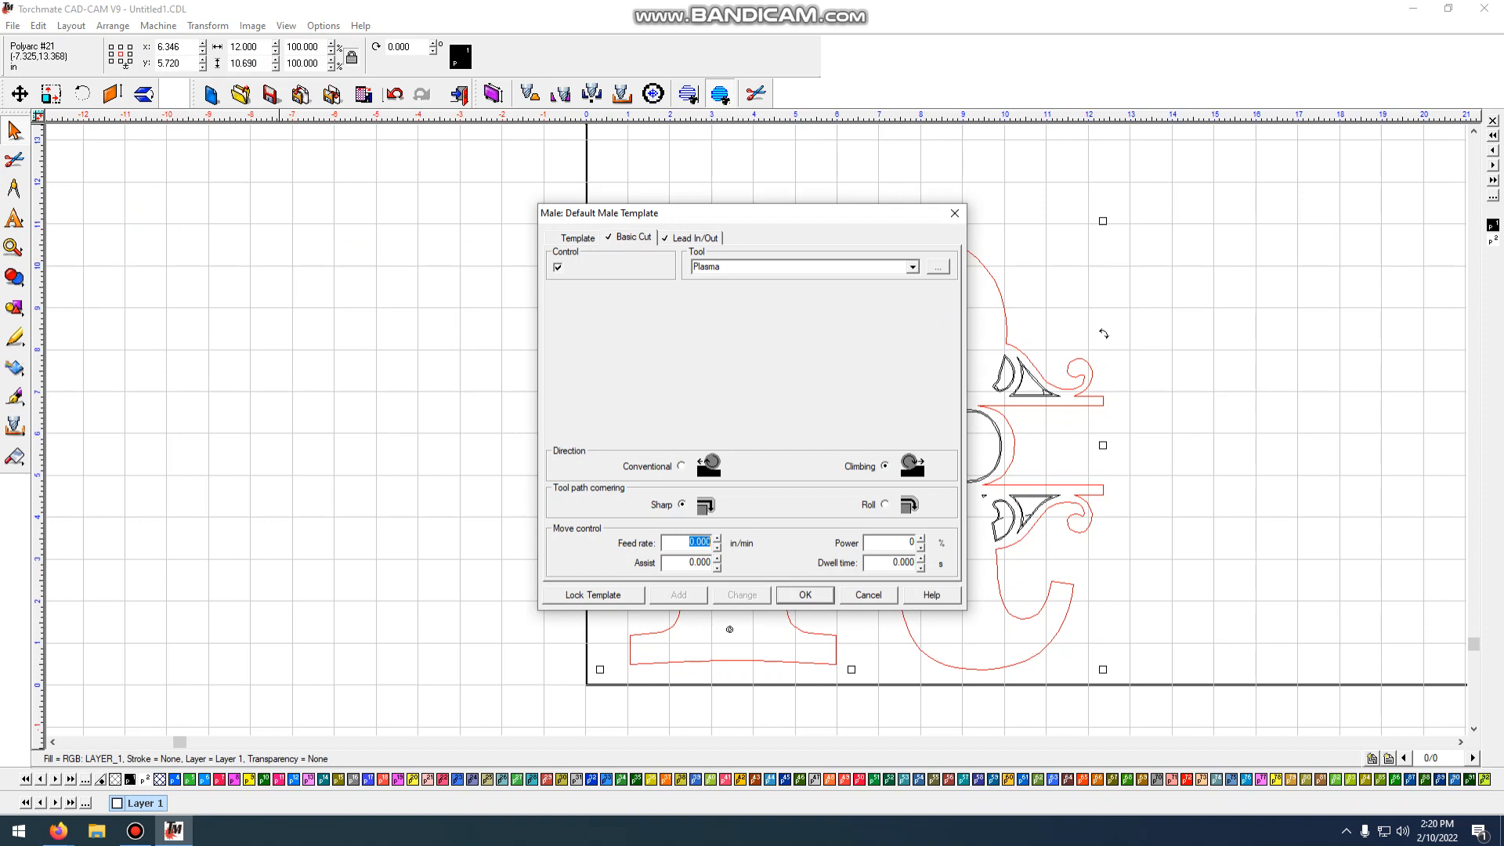
{"action": "type", "text": "120"}
{"action": "key", "text": "Tab"}
{"action": "type", "text": "100"}
{"action": "key", "text": "Return"}
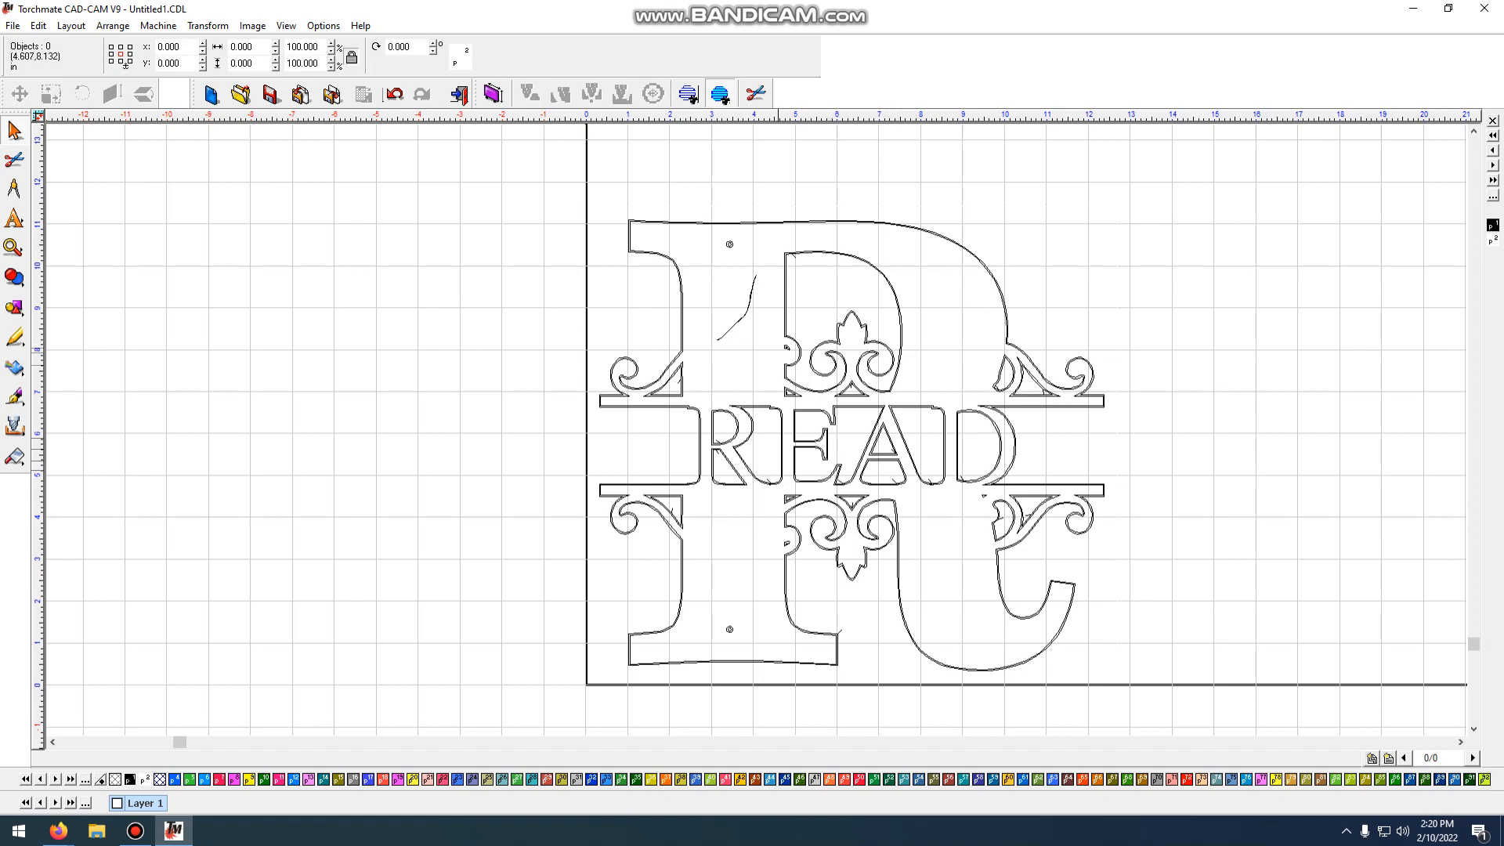
- Select the whole design with all its tool paths and open the Sequence By List dialog
{"action": "left_click_drag", "start_coordinate": [525, 191], "coordinate": [1174, 726]}
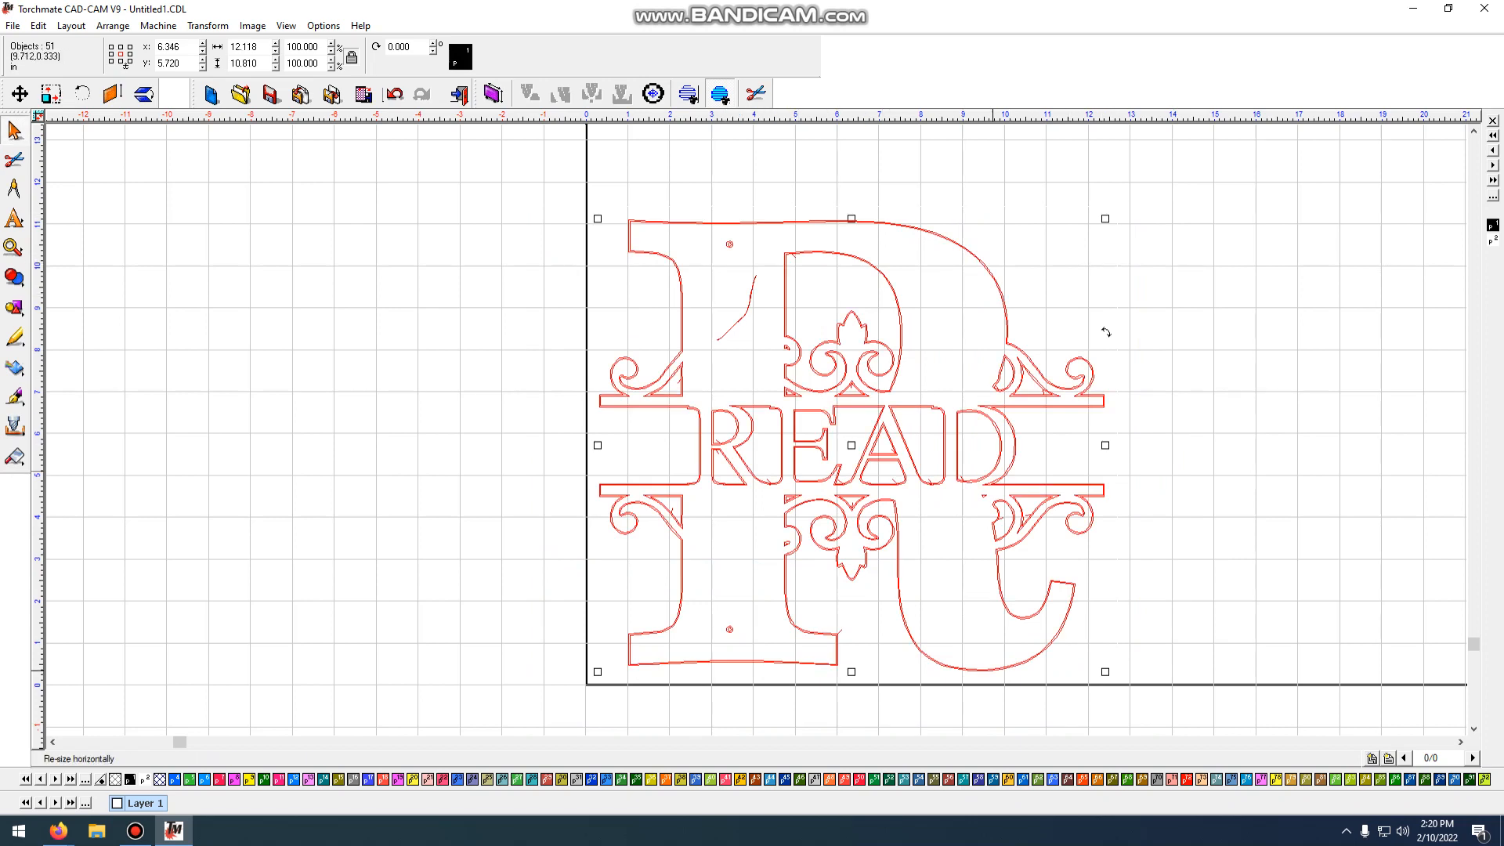
{"action": "left_click_drag", "start_coordinate": [523, 180], "coordinate": [1160, 725]}
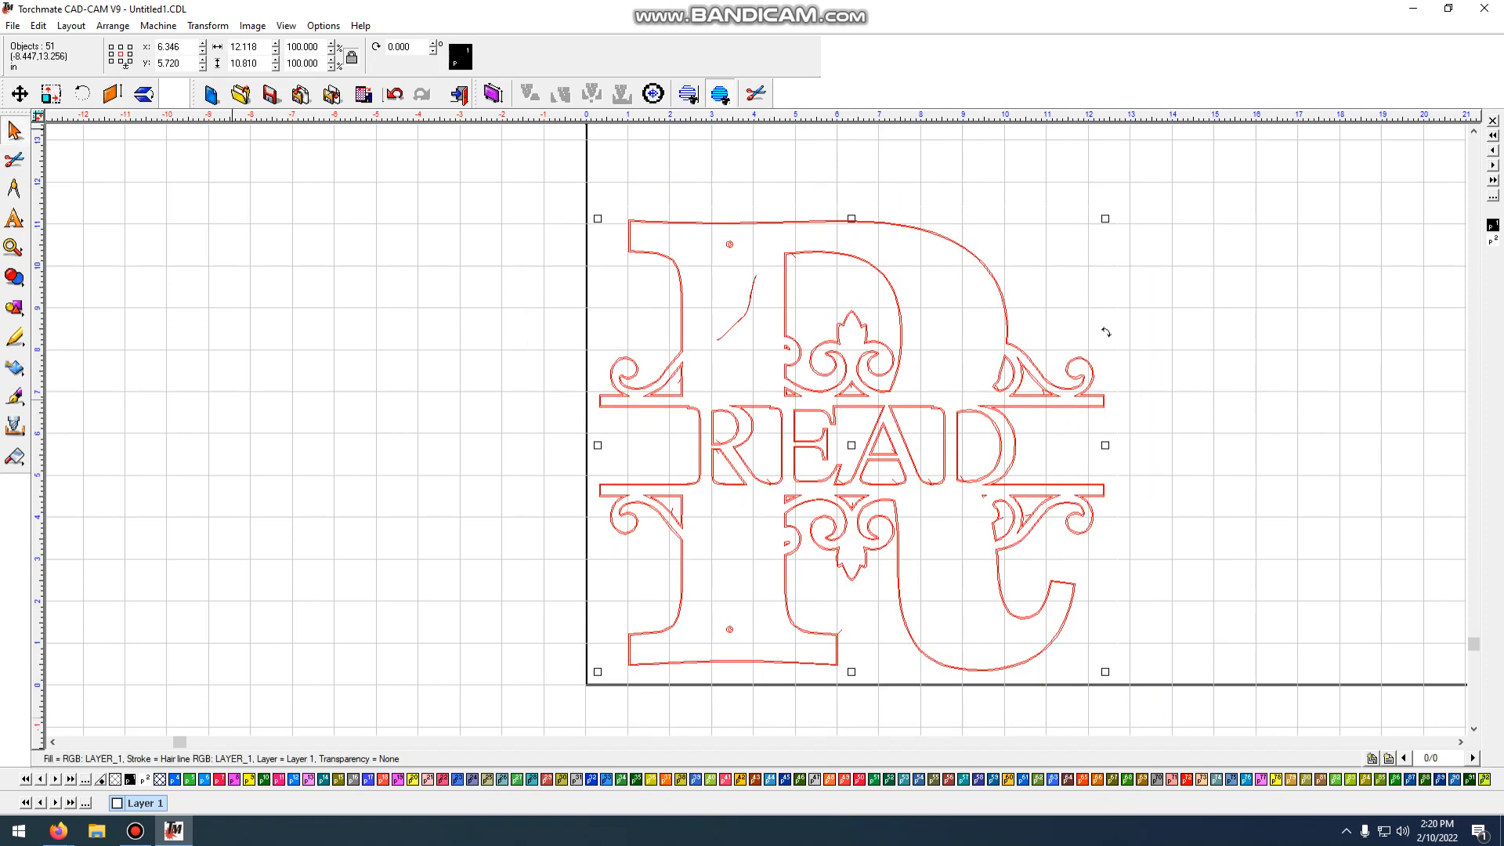
{"action": "left_click", "coordinate": [70, 25]}
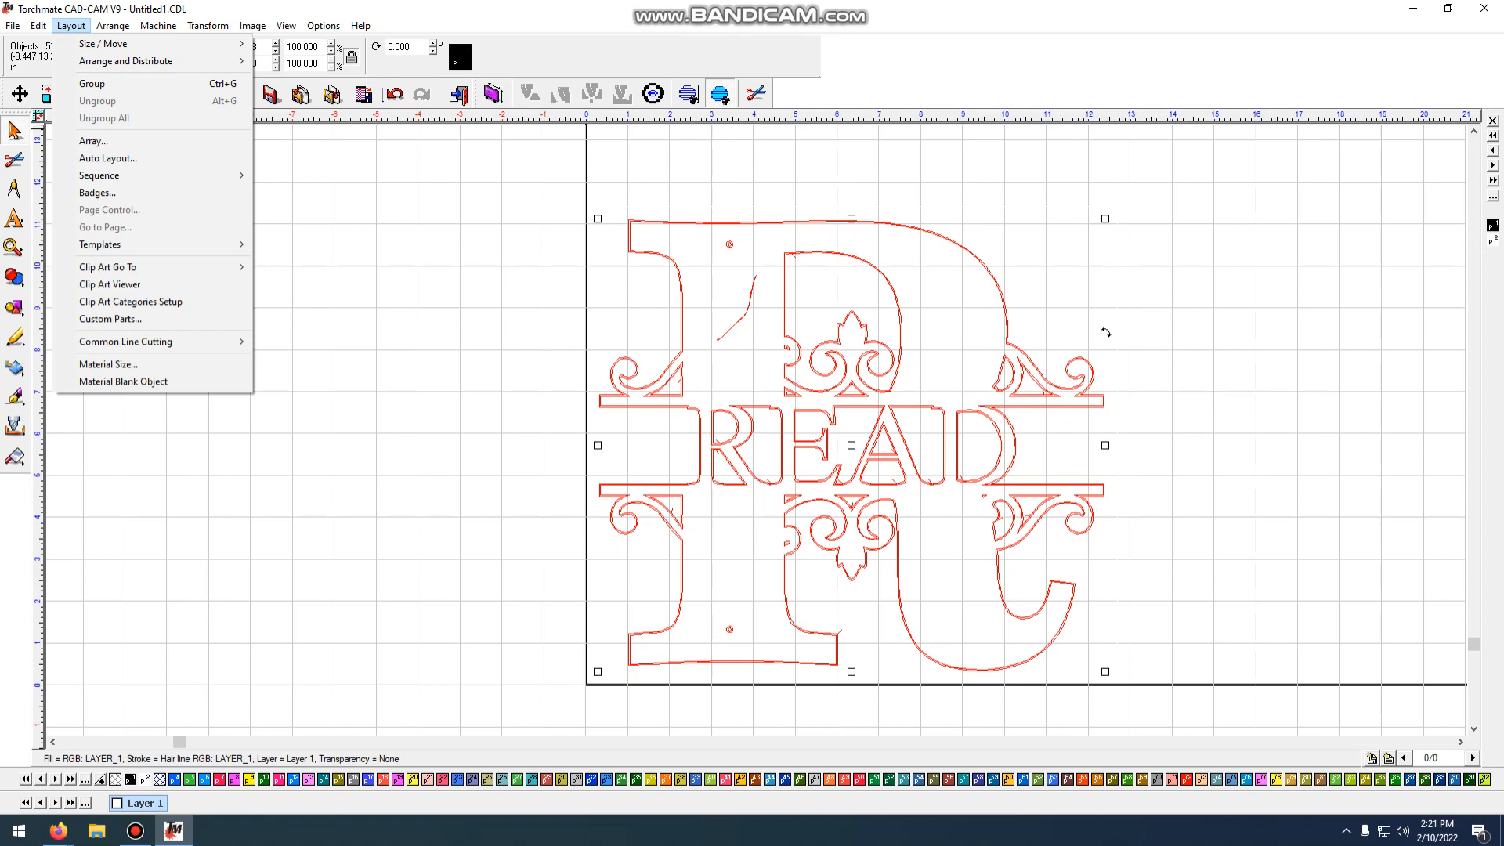
{"action": "mouse_move", "coordinate": [99, 175]}
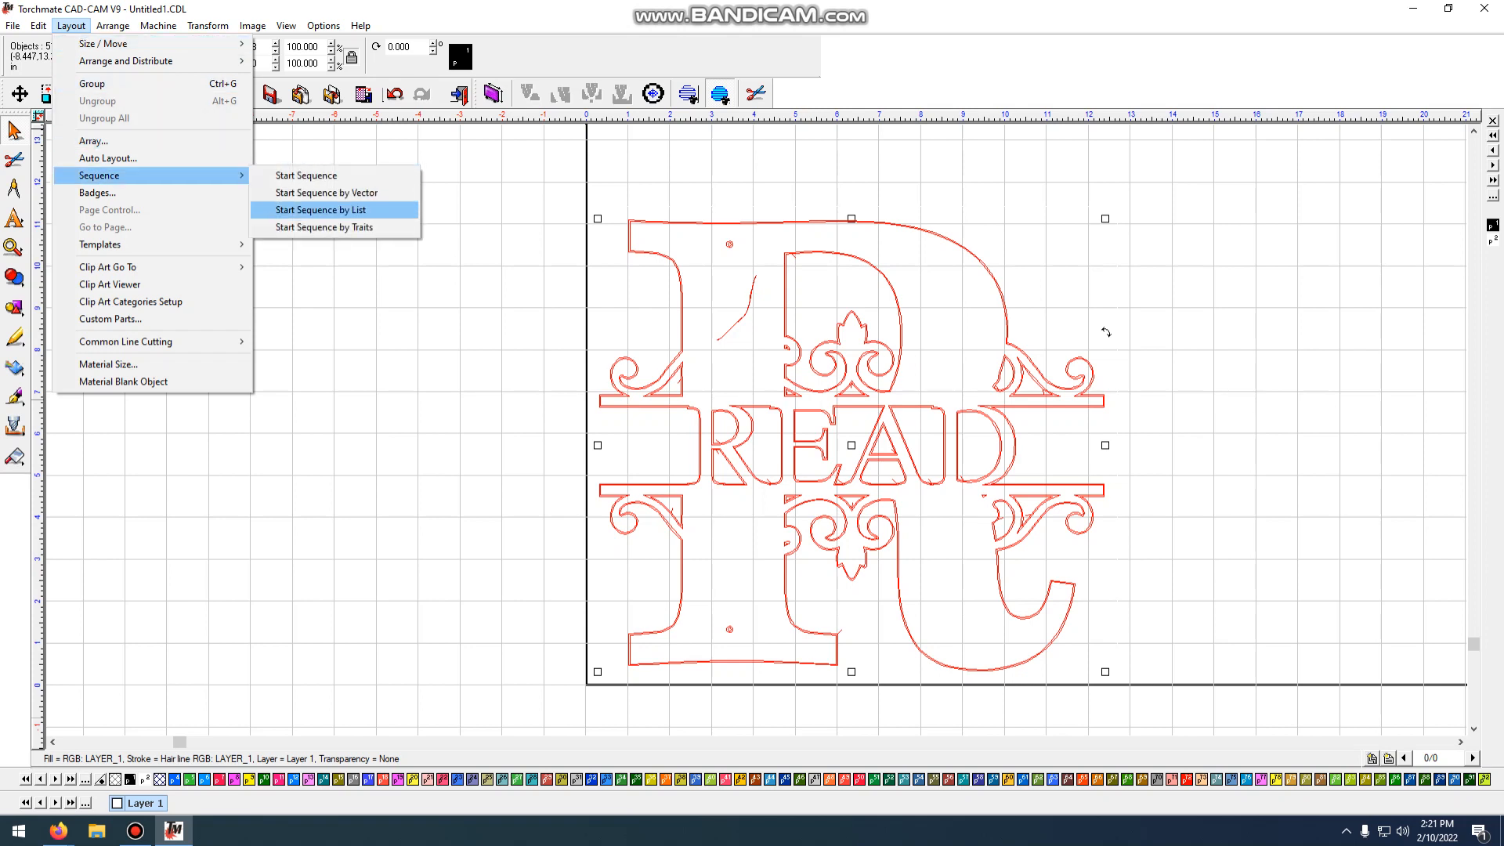
{"action": "left_click", "coordinate": [320, 210]}
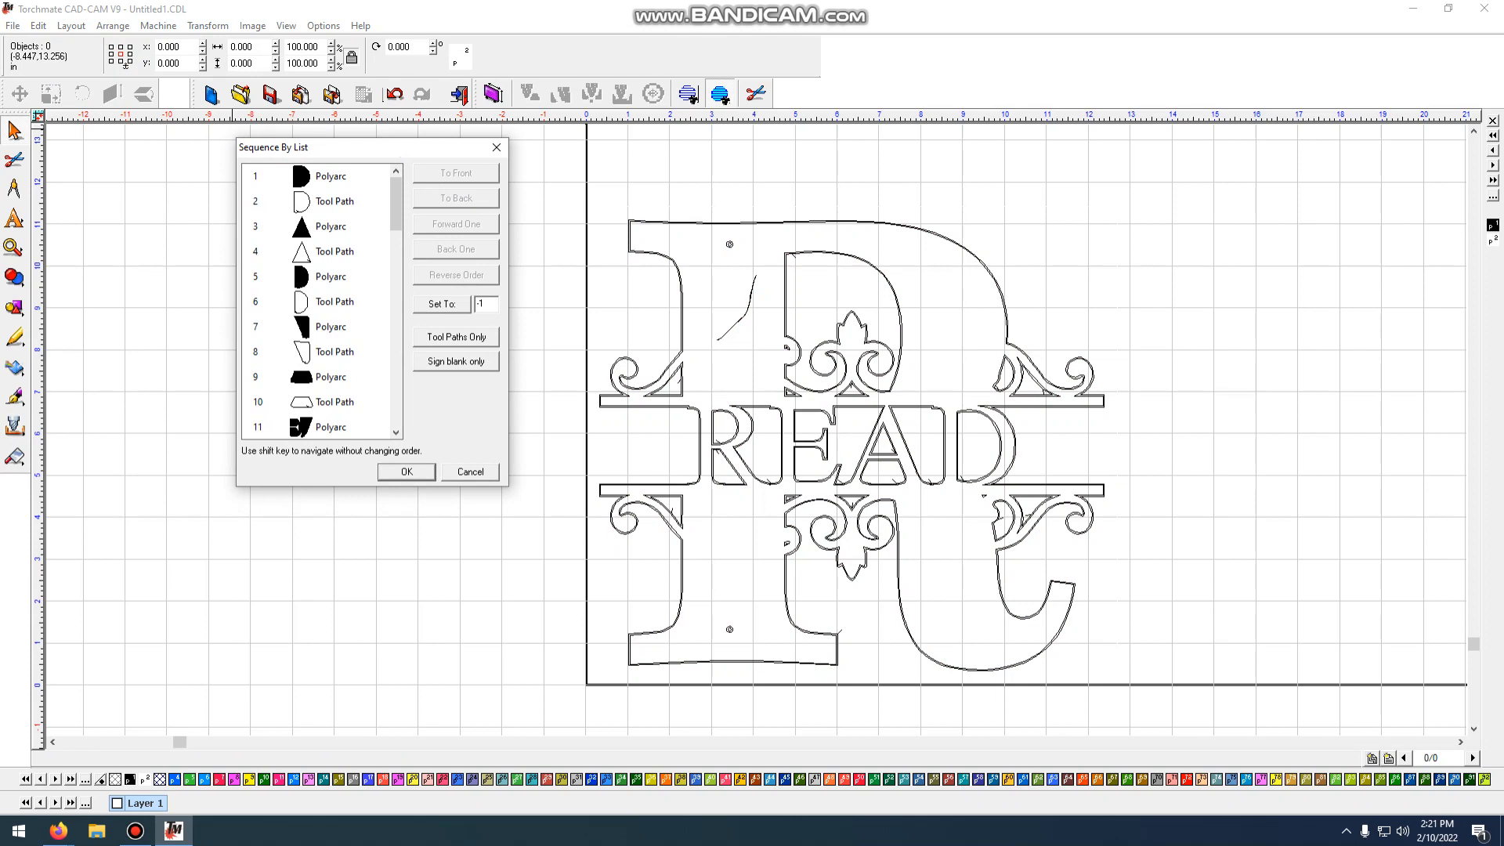
- List only the tool paths in the sequence and move the large R outline's tool path to the end of the cutting order
{"action": "left_click", "coordinate": [456, 336]}
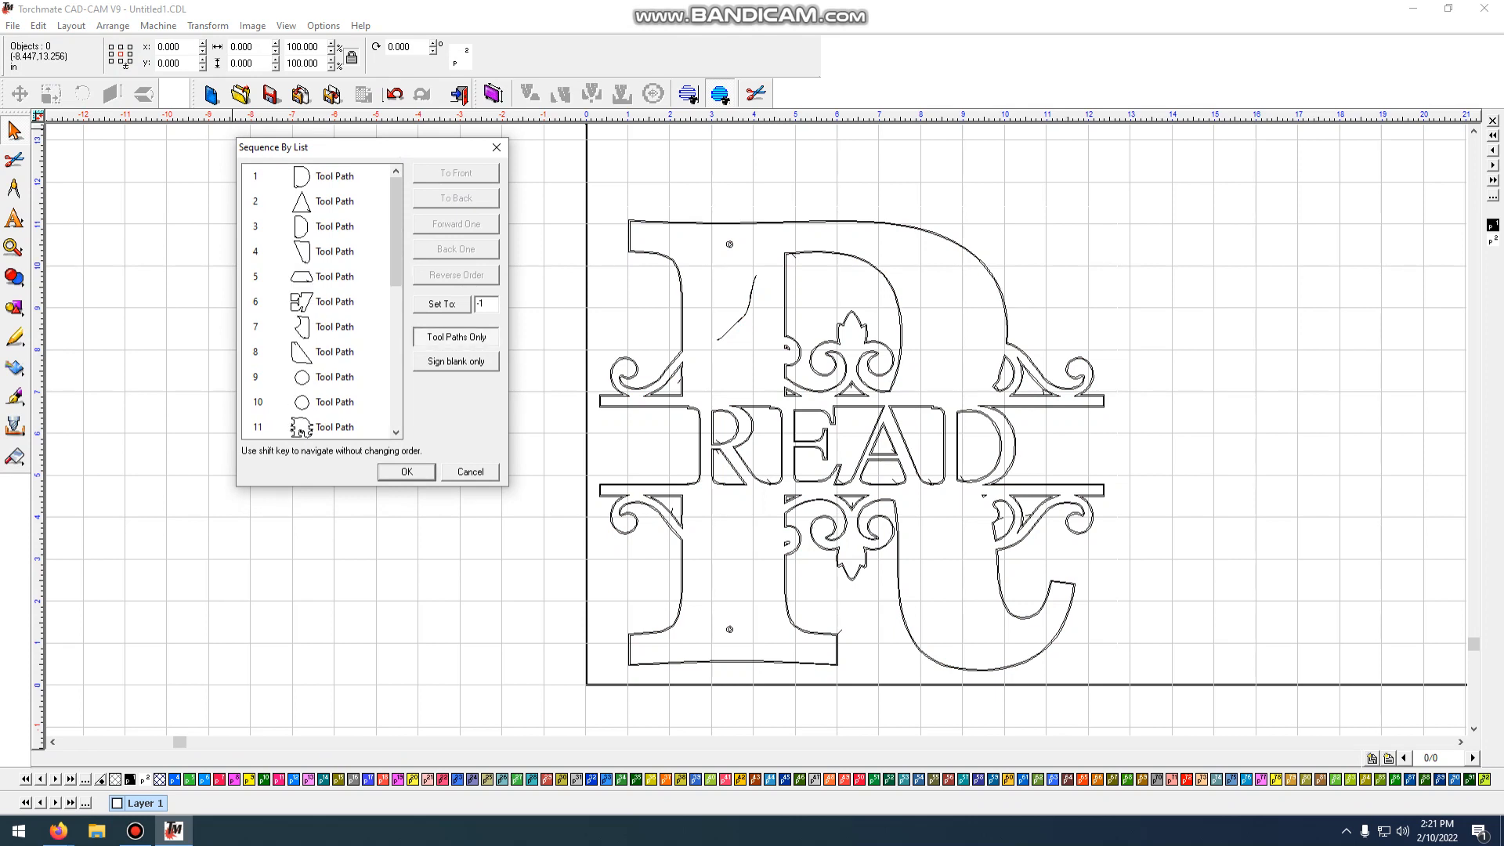
{"action": "left_click_drag", "start_coordinate": [396, 231], "coordinate": [395, 274]}
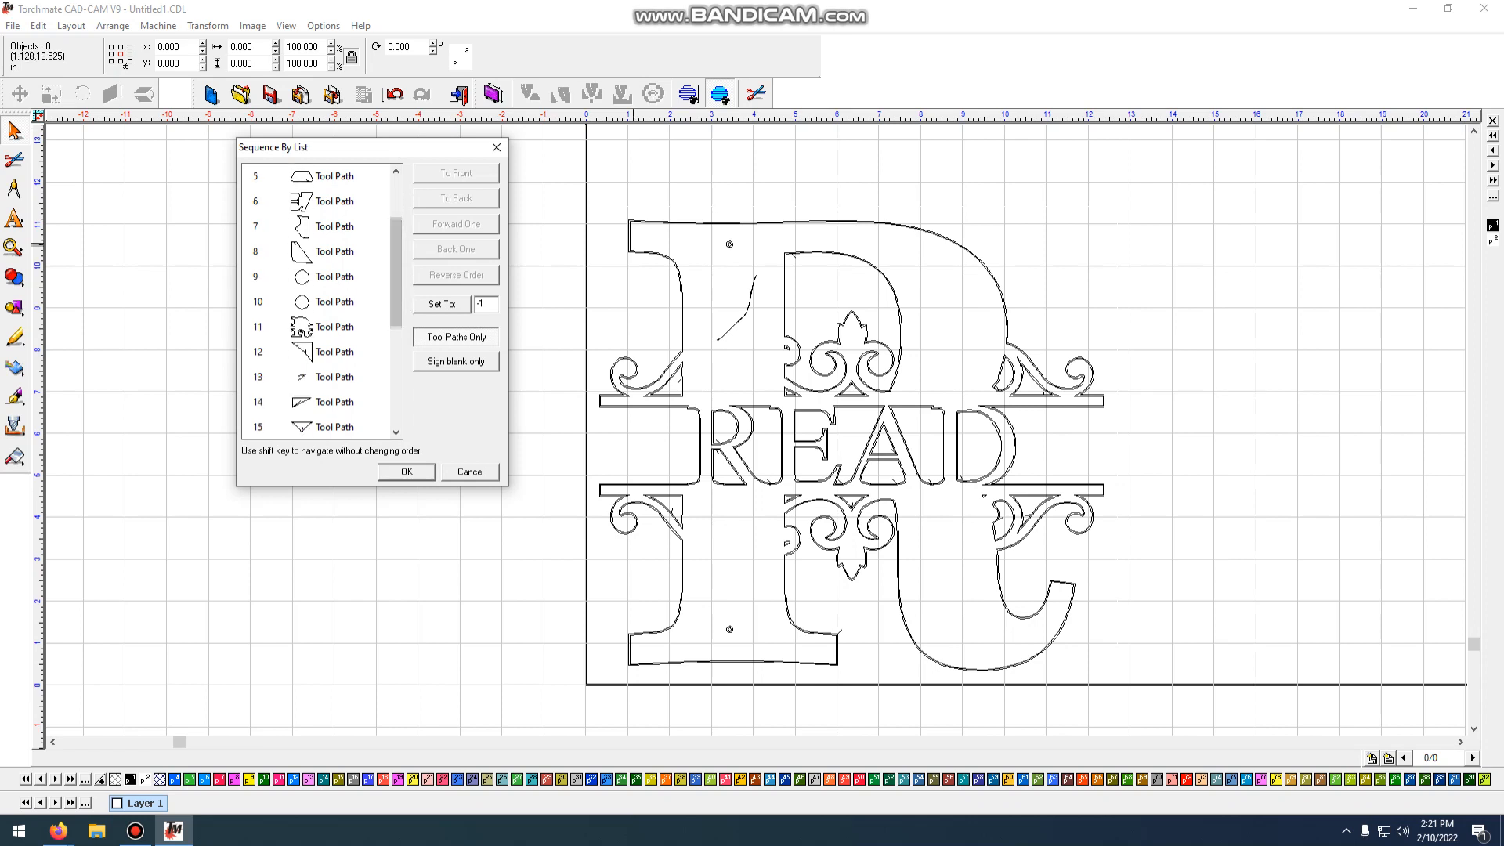
{"action": "left_click", "coordinate": [301, 326]}
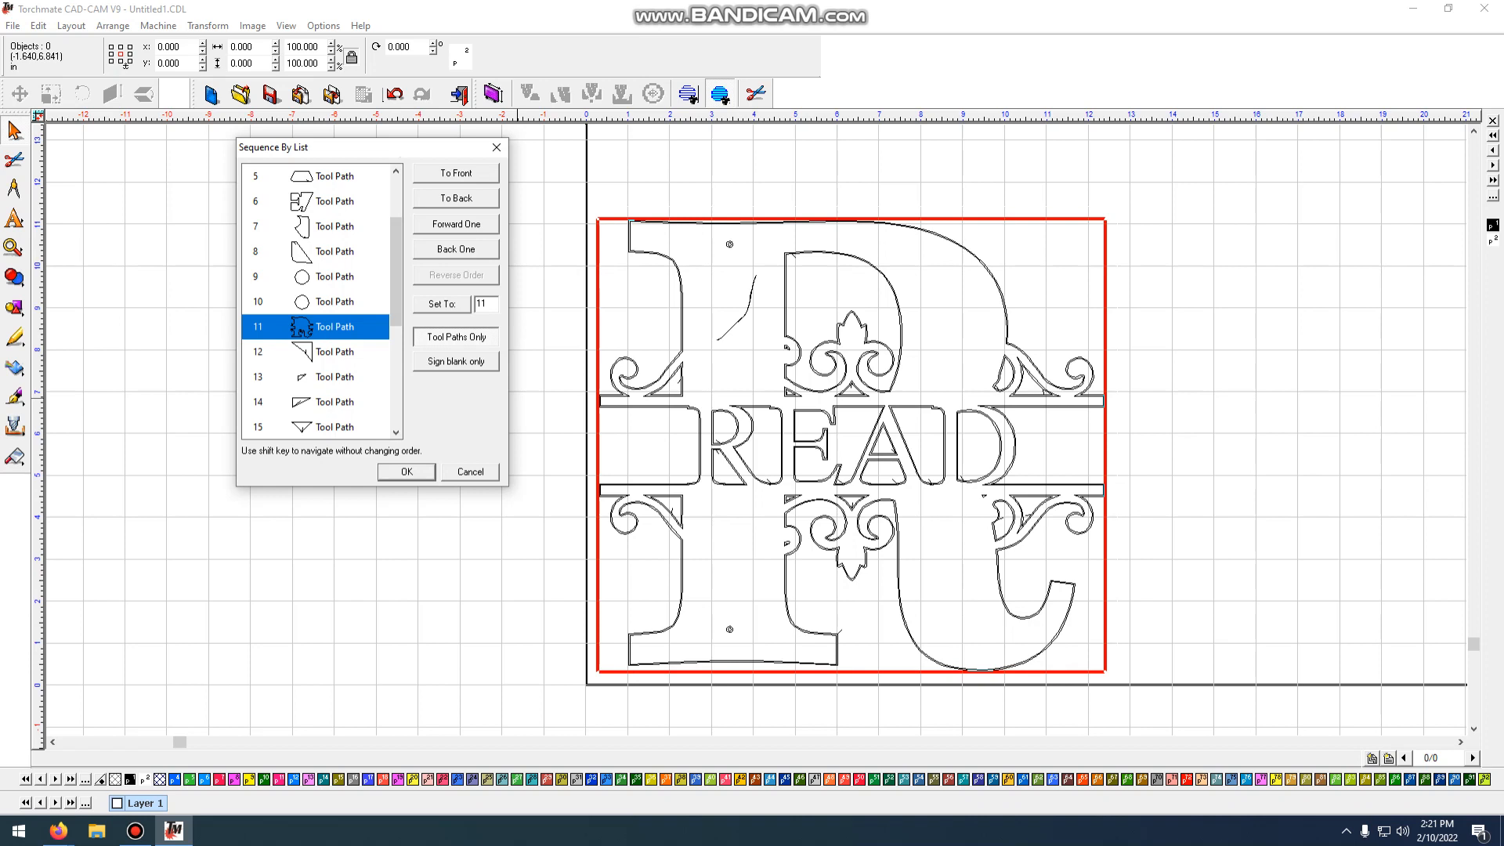
{"action": "left_click", "coordinate": [456, 198]}
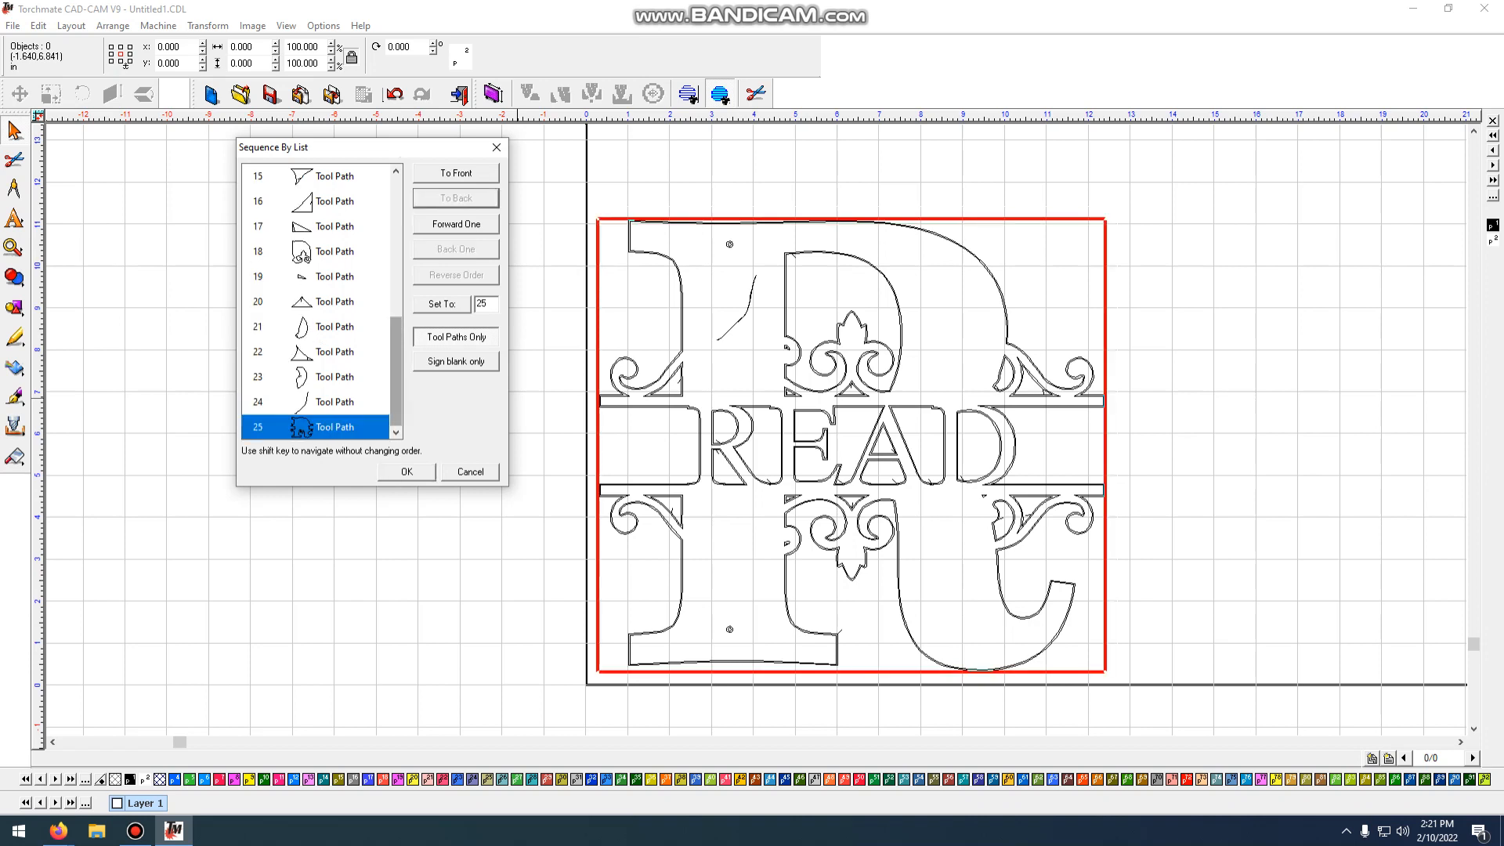
- Check the first five tool paths and the last one against the drawing, and accept the cutting sequence
{"action": "left_click_drag", "start_coordinate": [395, 371], "coordinate": [396, 231]}
{"action": "left_click", "coordinate": [313, 176]}
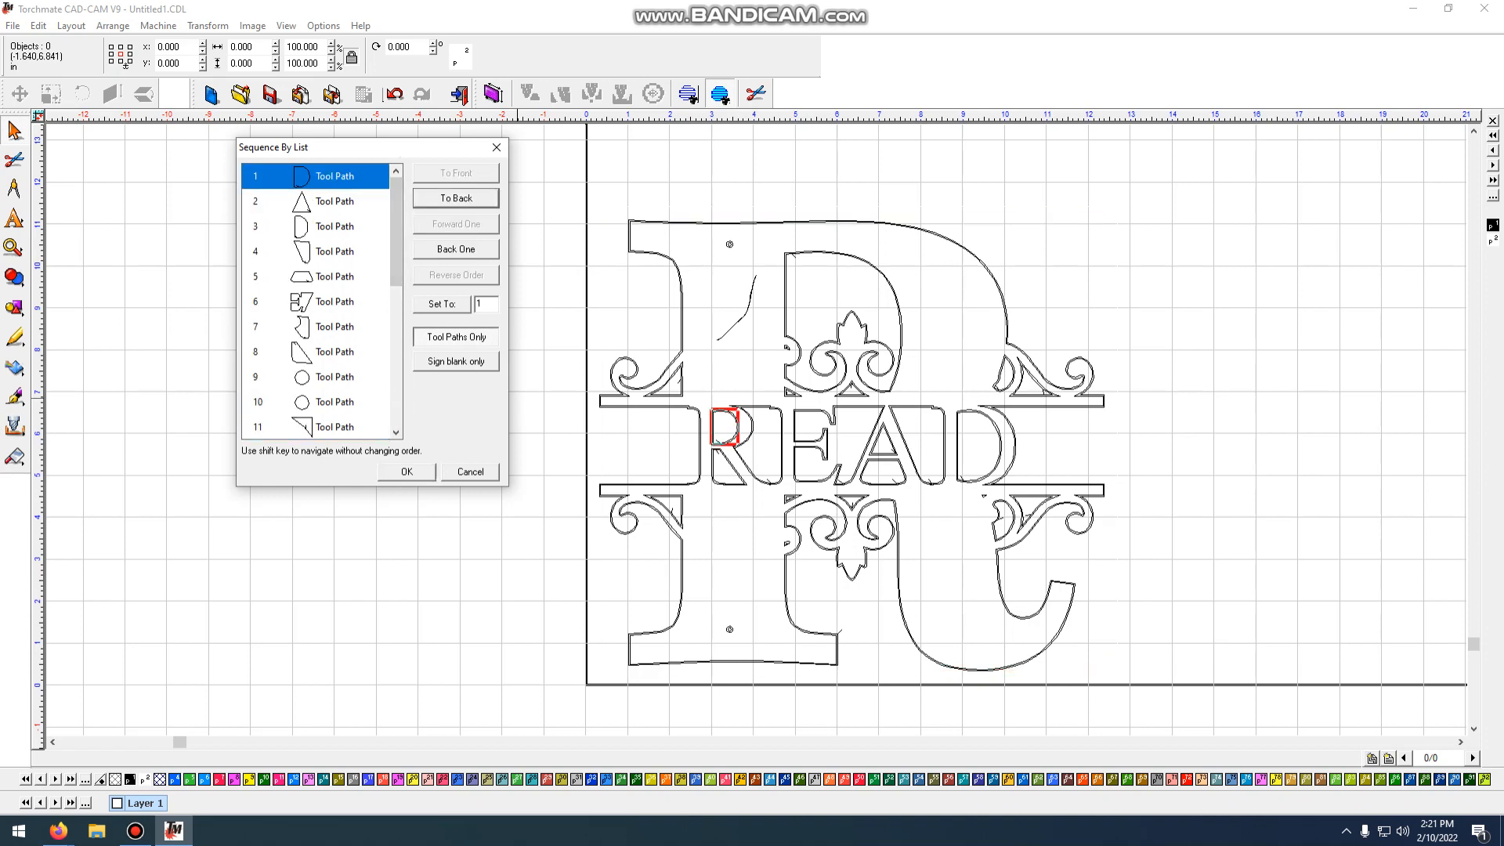
{"action": "left_click", "coordinate": [315, 202]}
{"action": "left_click", "coordinate": [314, 226]}
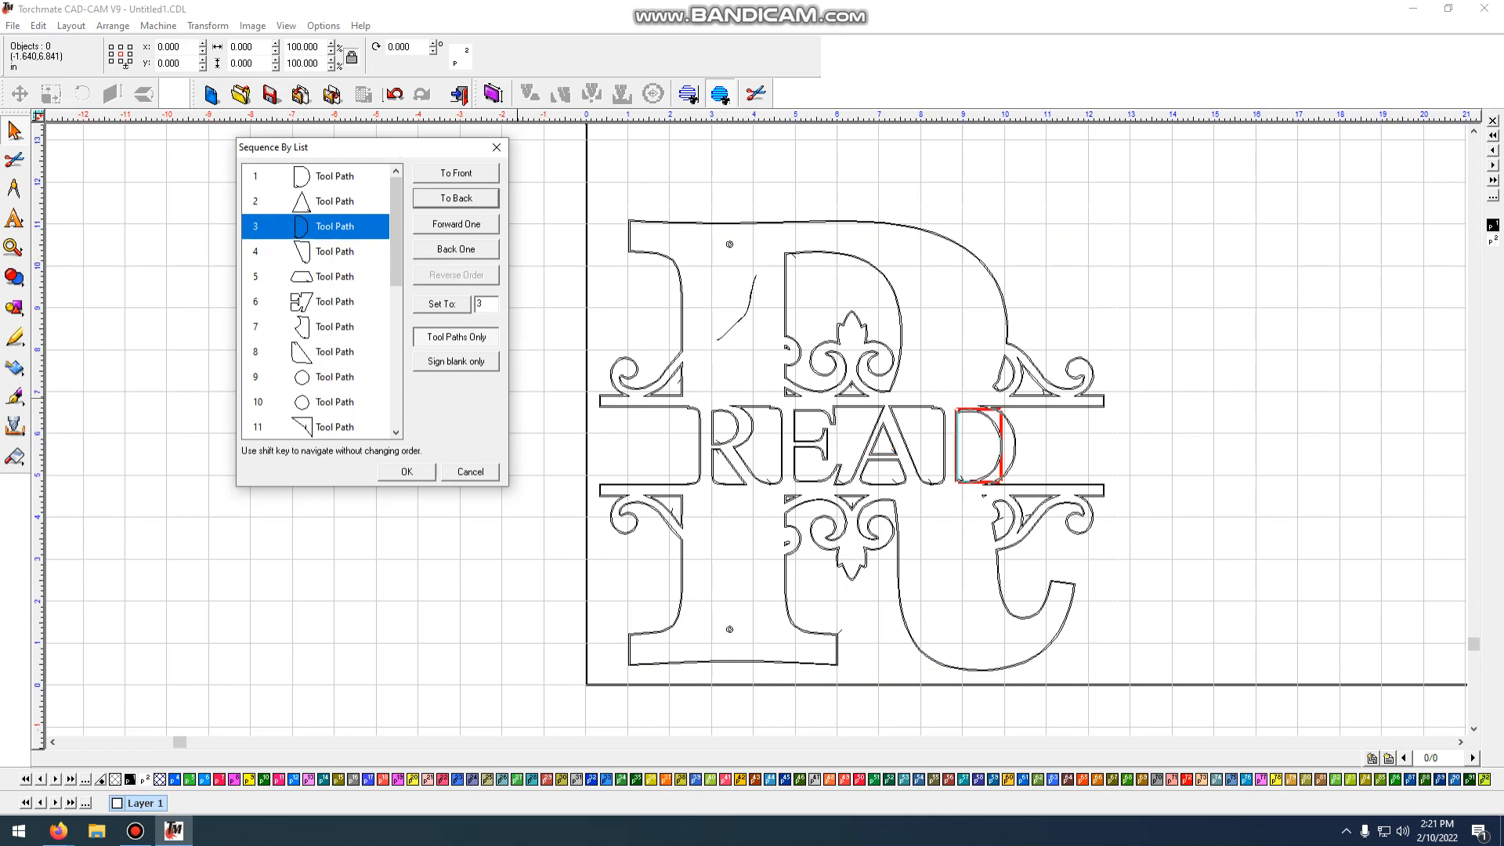
{"action": "left_click", "coordinate": [315, 251]}
{"action": "left_click", "coordinate": [315, 276]}
{"action": "left_click_drag", "start_coordinate": [396, 239], "coordinate": [396, 380]}
{"action": "left_click", "coordinate": [314, 427]}
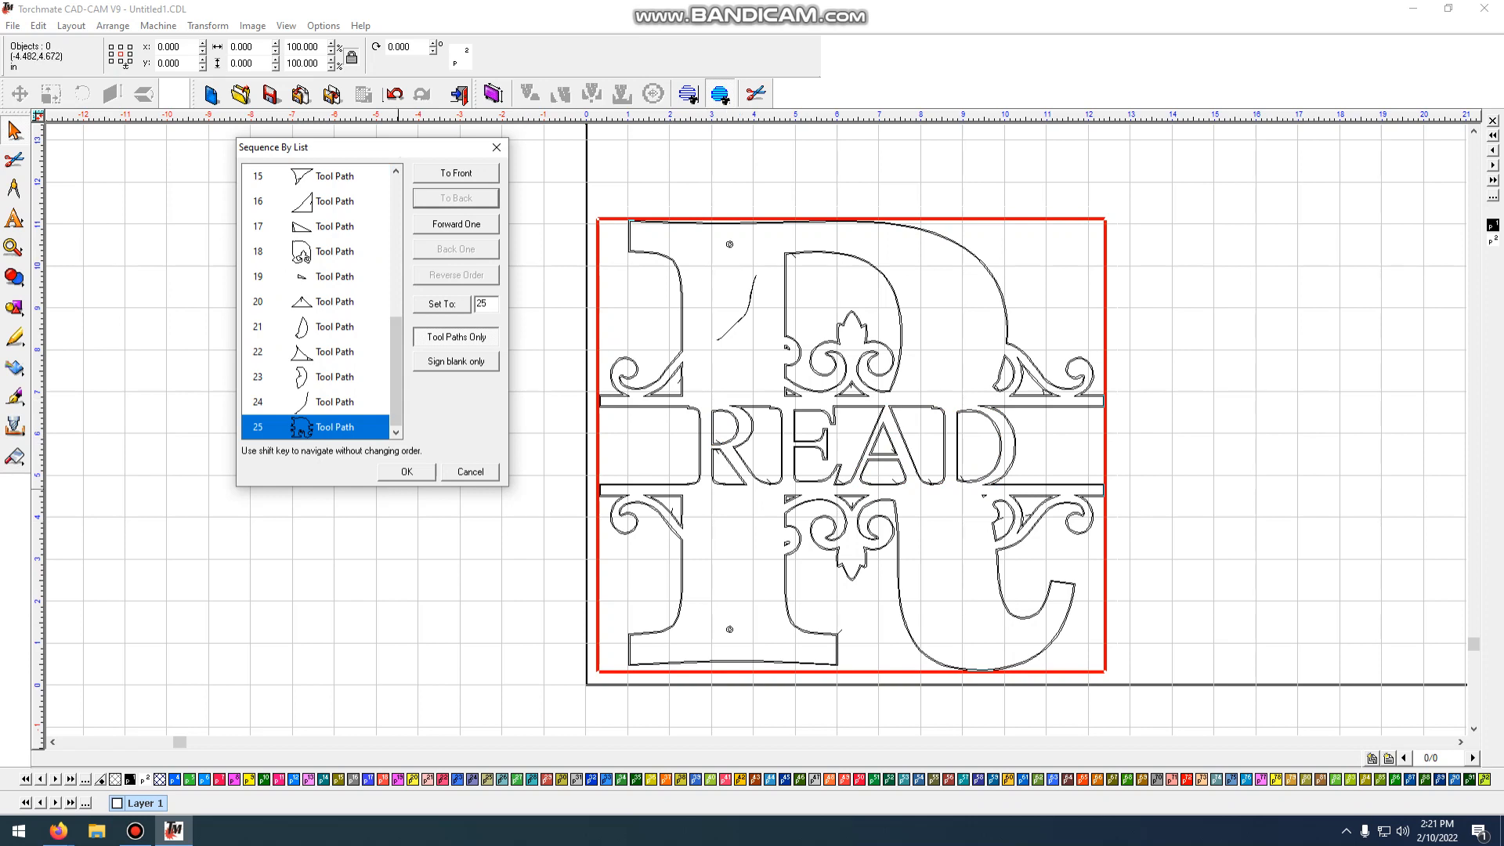
{"action": "left_click", "coordinate": [406, 471]}
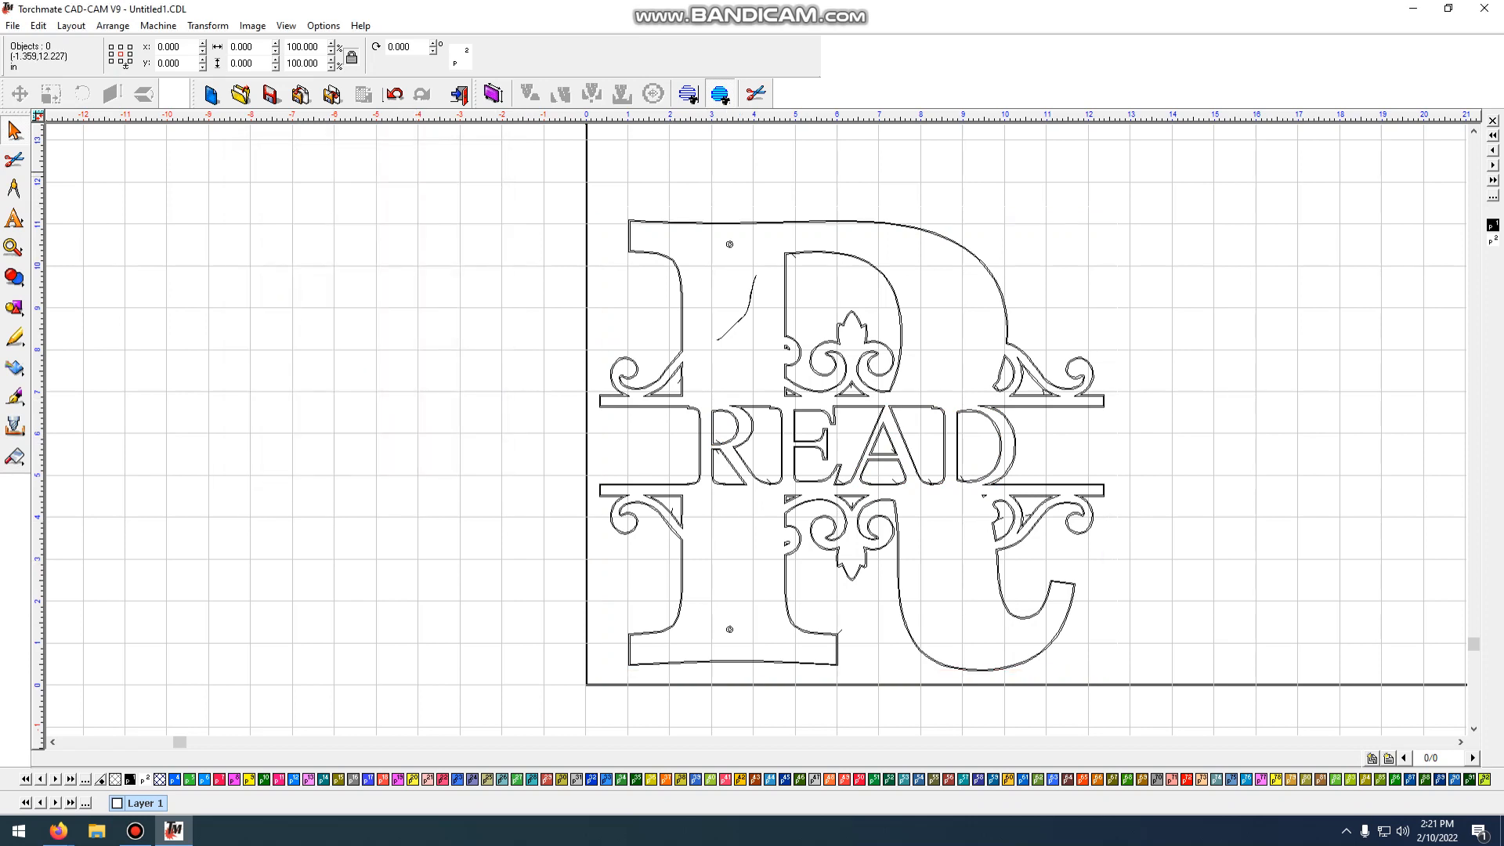
- Select the whole design with its tool paths and send it to the machine output preview
{"action": "left_click_drag", "start_coordinate": [512, 178], "coordinate": [1182, 710]}
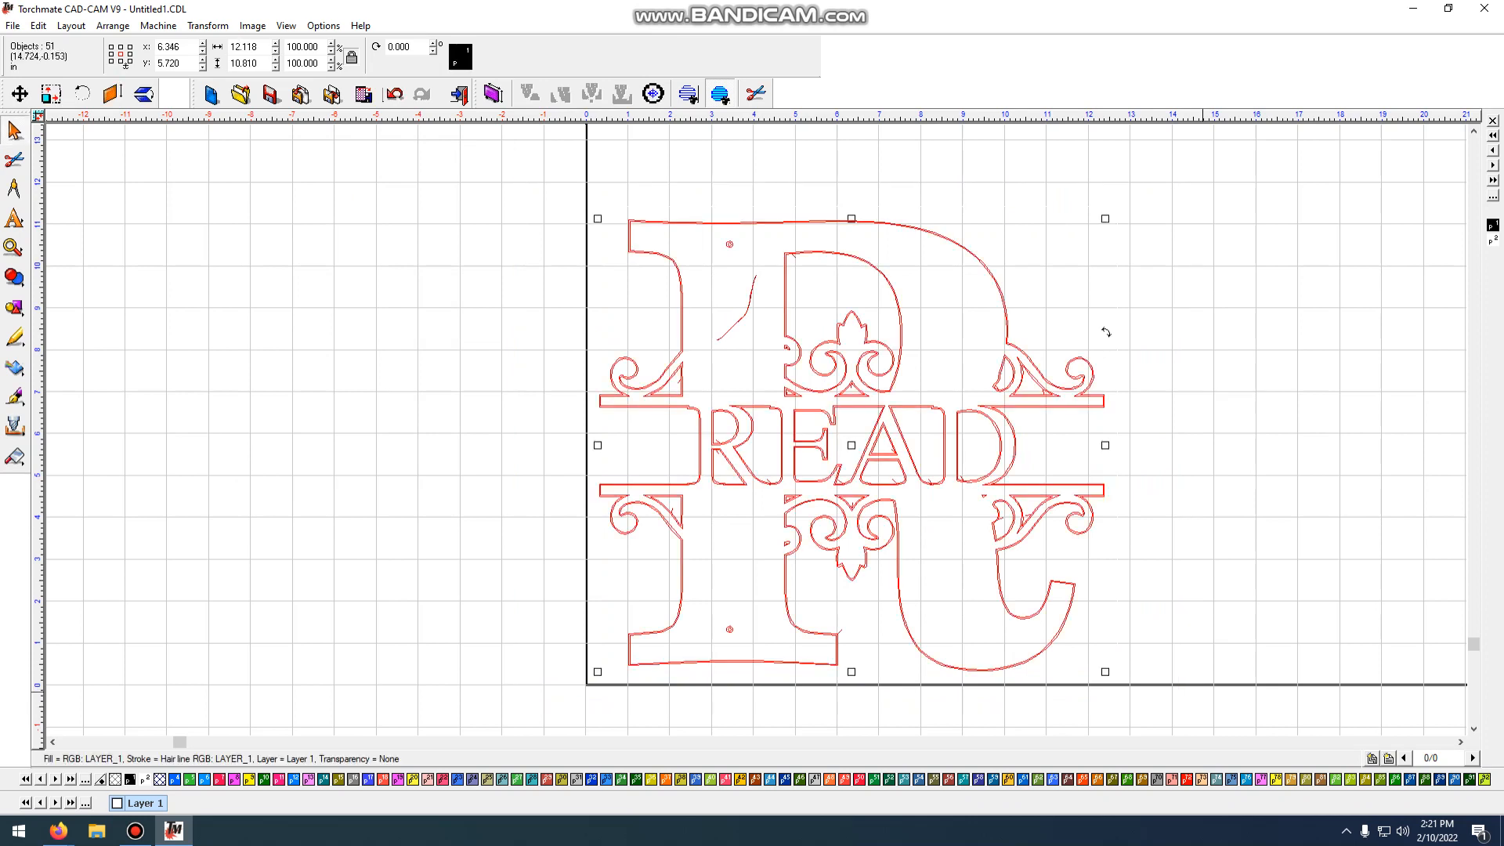
{"action": "left_click", "coordinate": [158, 25]}
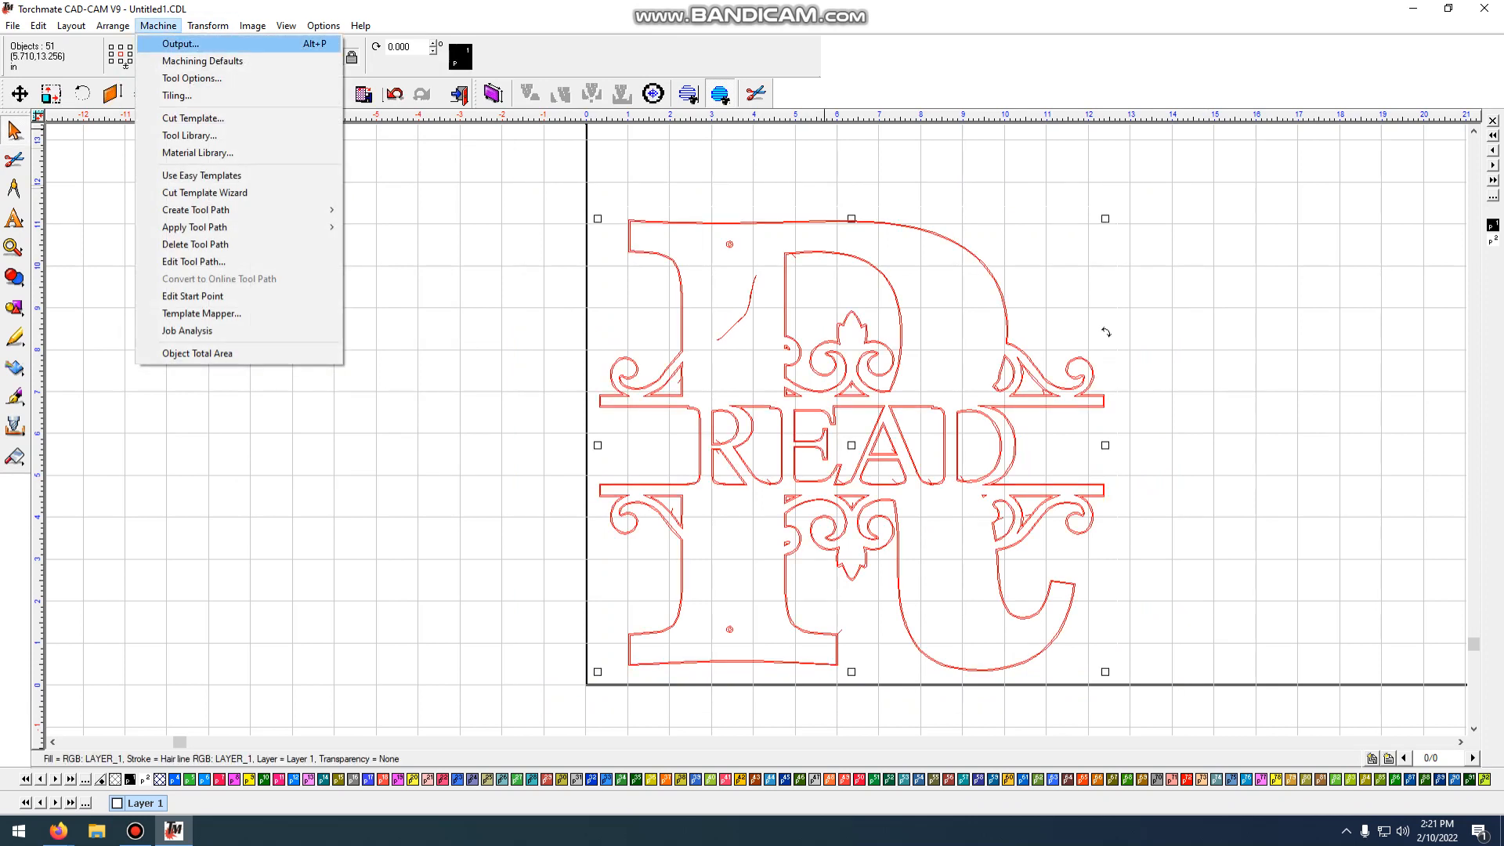
{"action": "key", "text": "Return"}
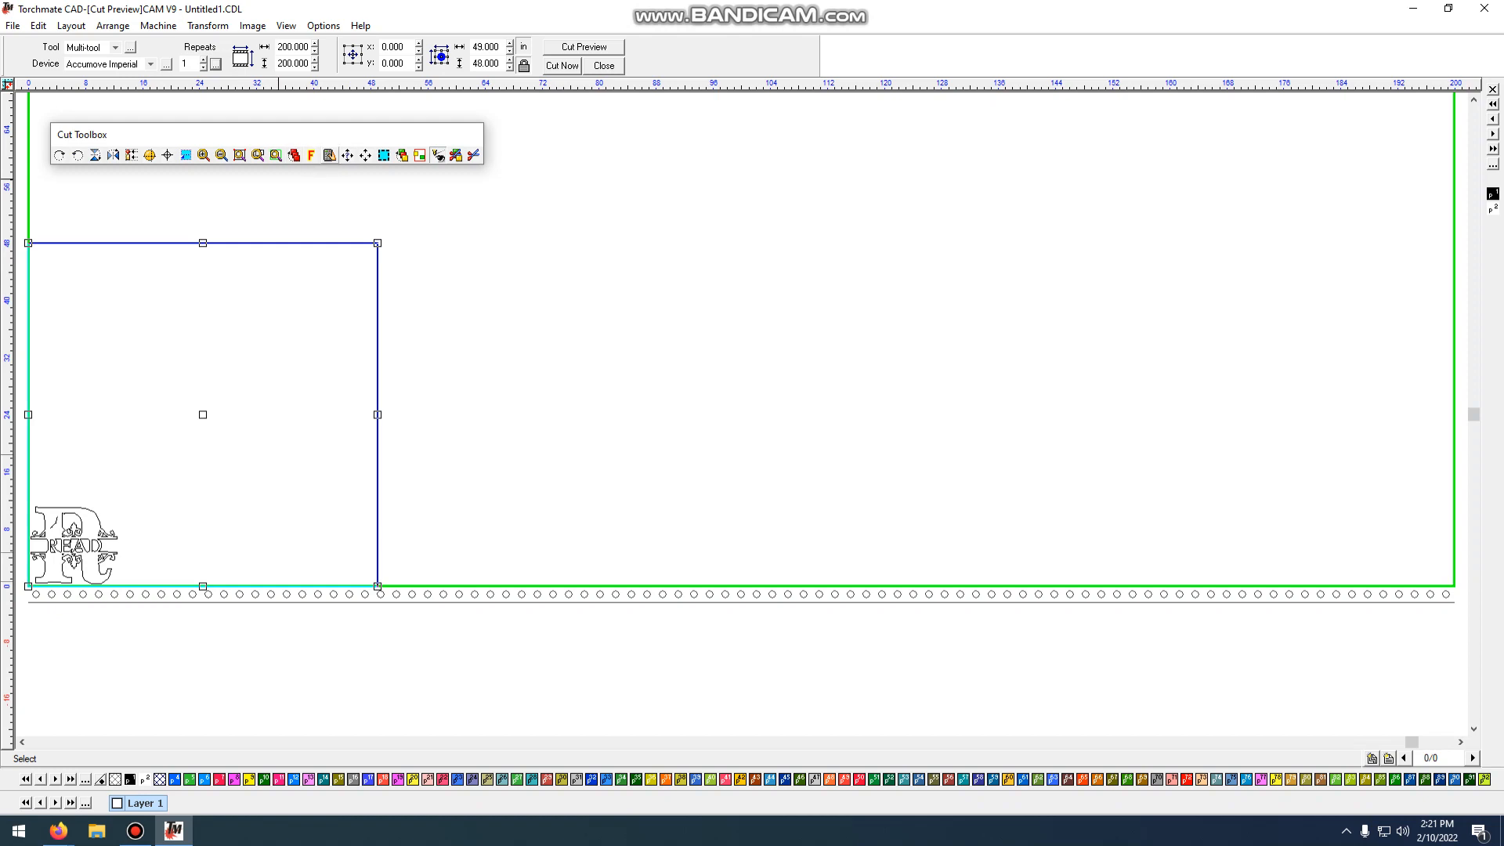
- Show the job's G-code, review it through to its last line, and run the cut simulation of the design
{"action": "left_click", "coordinate": [328, 155]}
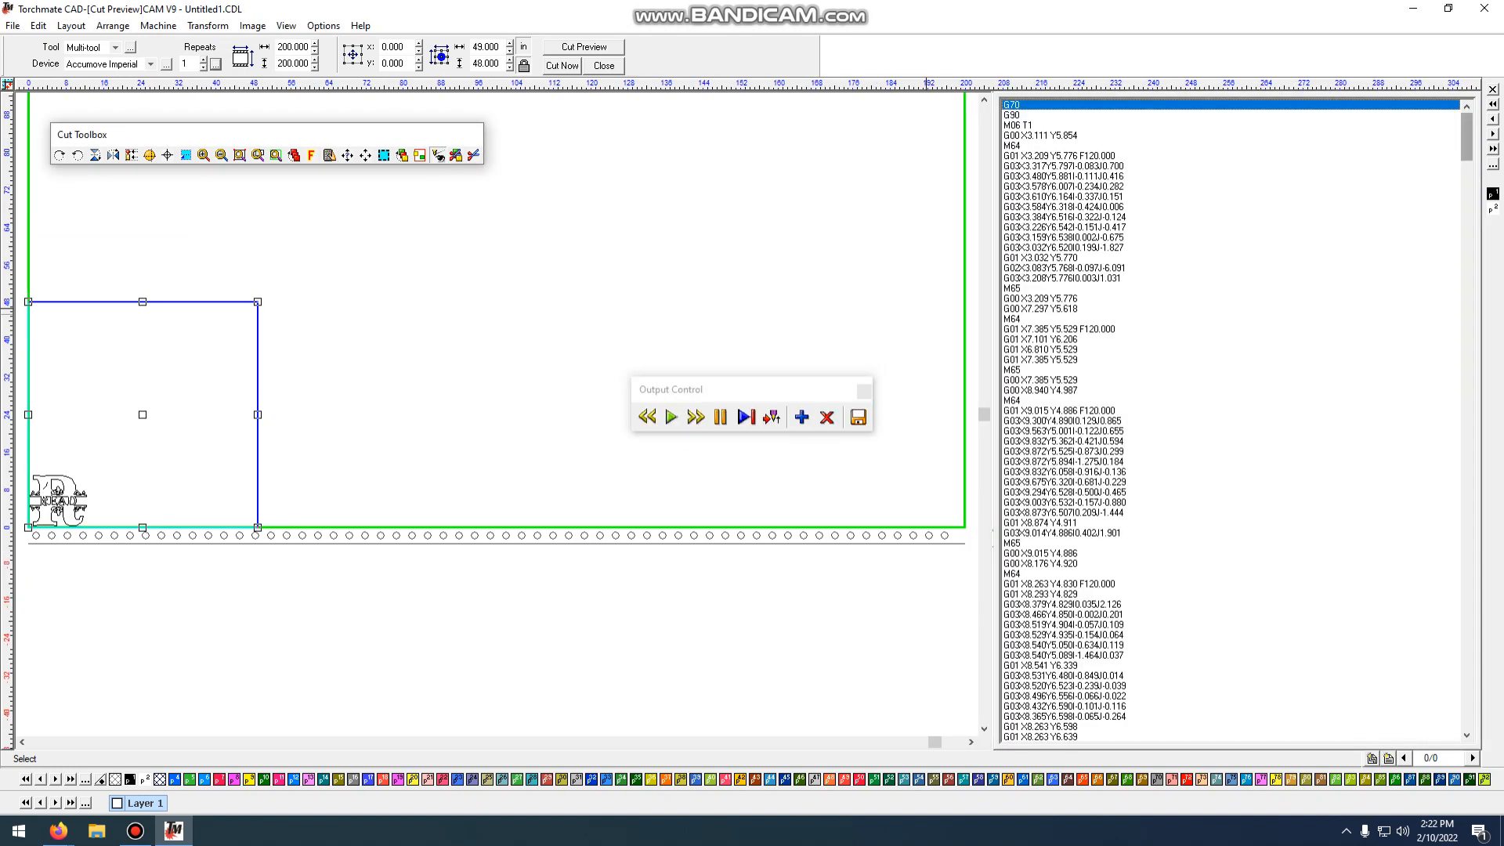
{"action": "scroll", "coordinate": [1231, 421], "scroll_direction": "down", "scroll_amount": 1}
{"action": "scroll", "coordinate": [1231, 421], "scroll_direction": "down", "scroll_amount": 20}
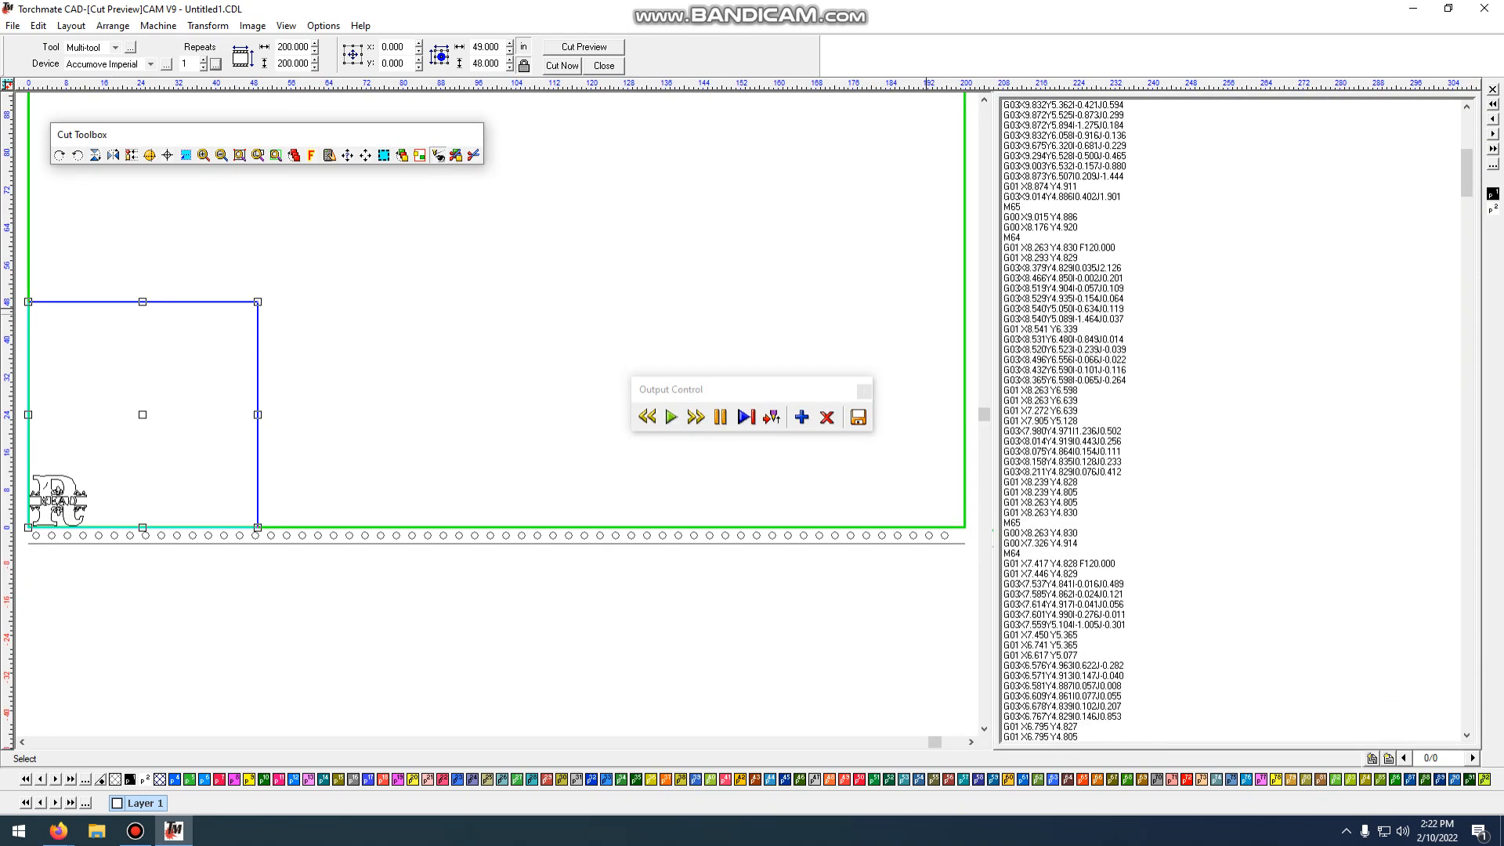
{"action": "left_click_drag", "start_coordinate": [1466, 185], "coordinate": [1466, 706]}
{"action": "left_click", "coordinate": [1013, 737]}
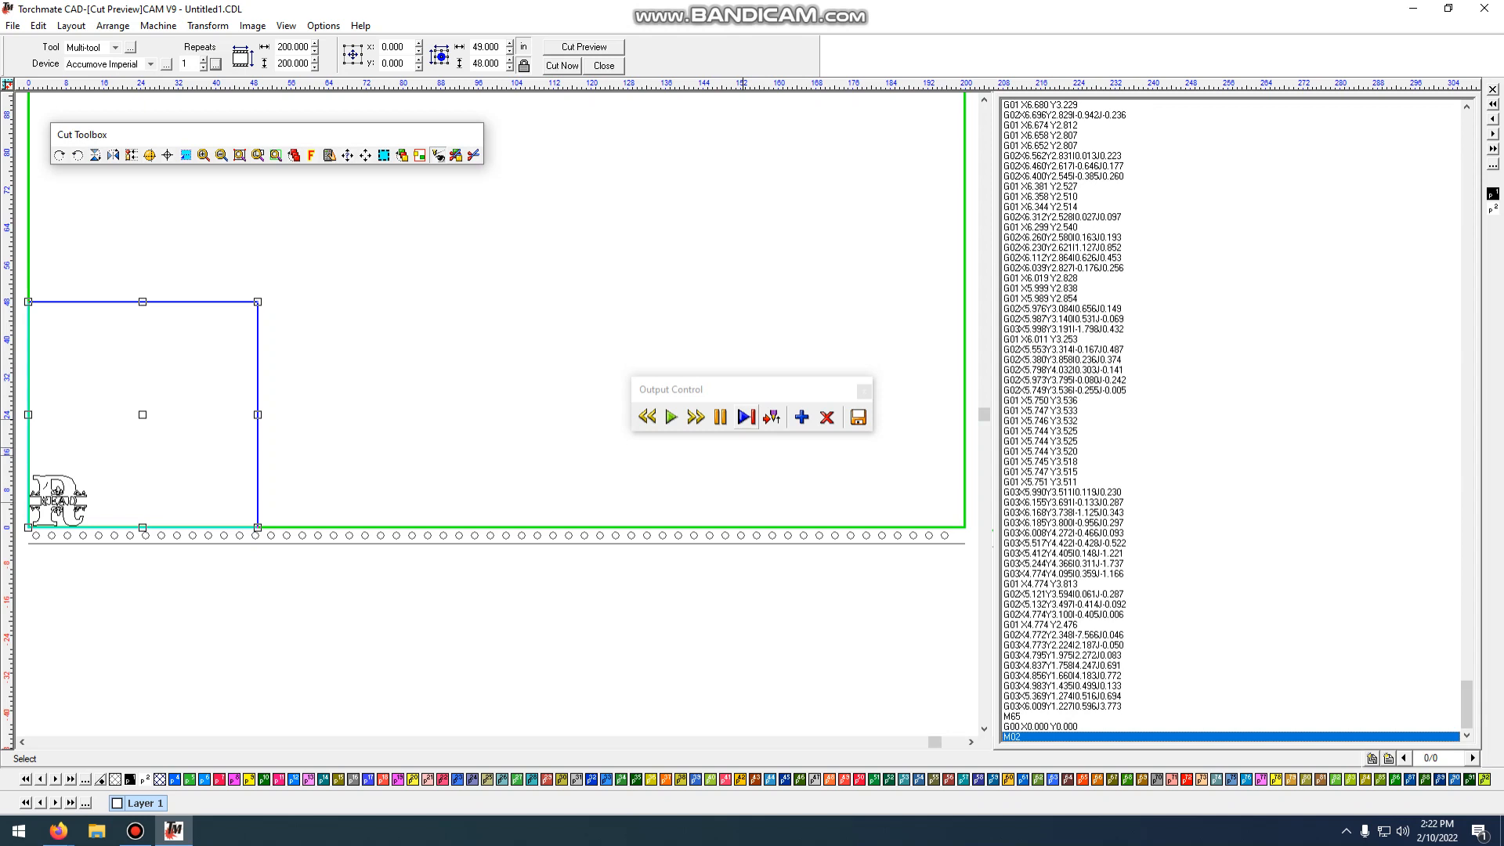
{"action": "left_click", "coordinate": [746, 417]}
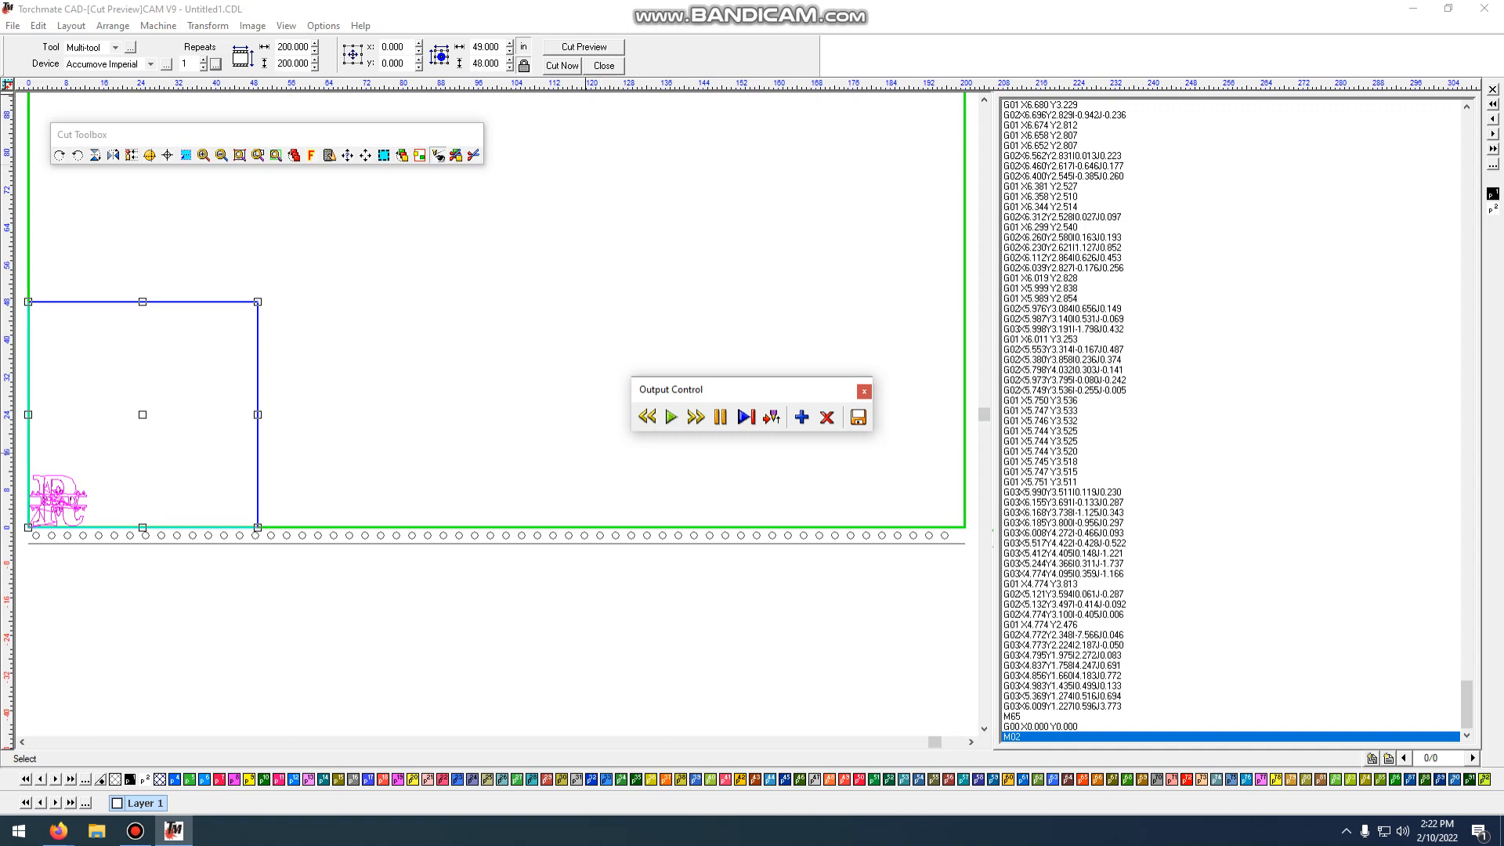
- Output the cut job to the Documents folder as a gm file named Read Monogram
{"action": "left_click", "coordinate": [561, 66]}
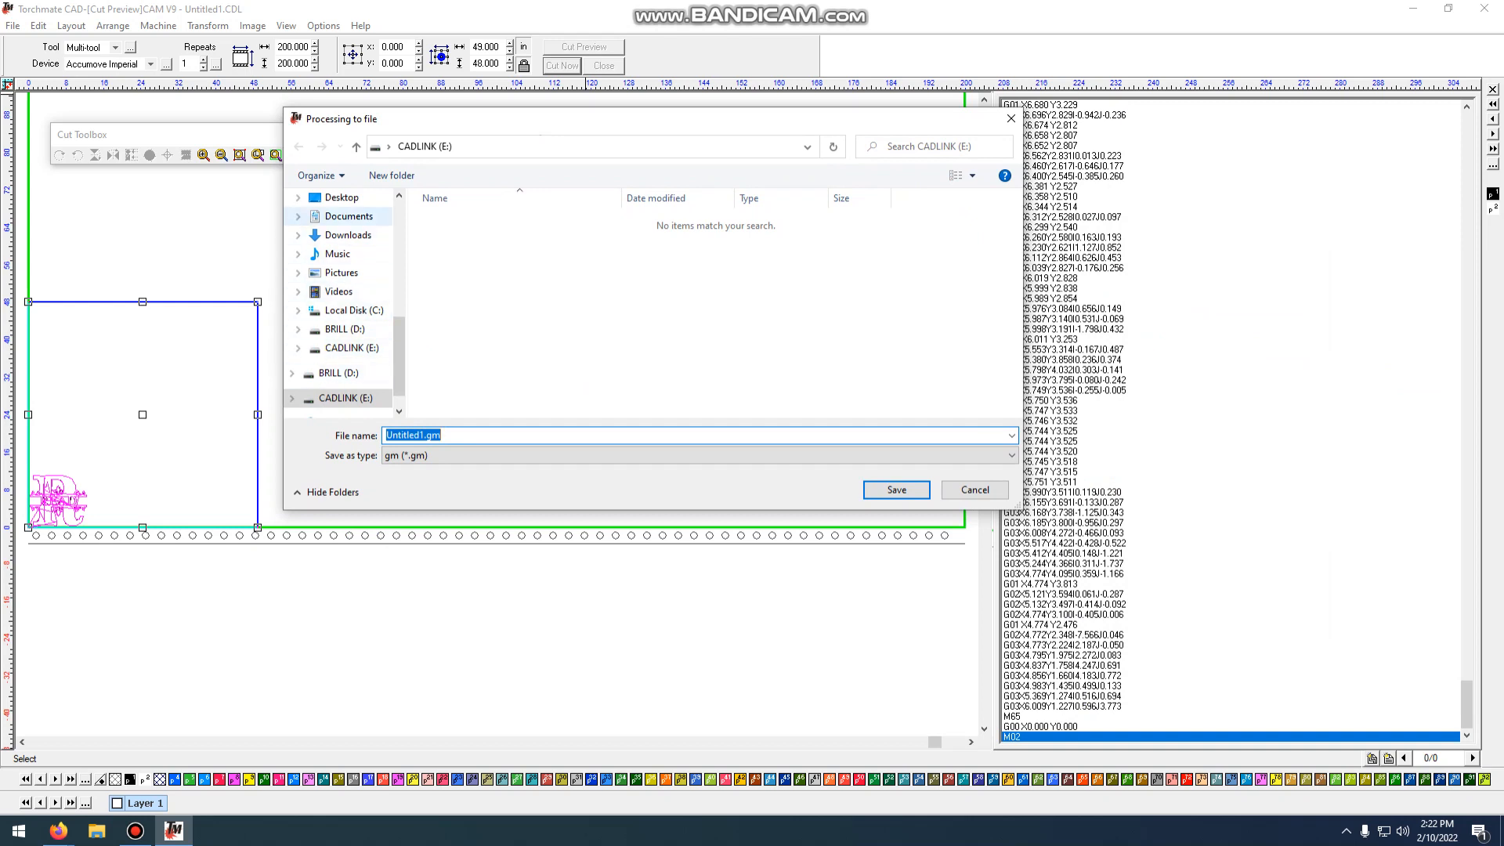
{"action": "left_click", "coordinate": [349, 216]}
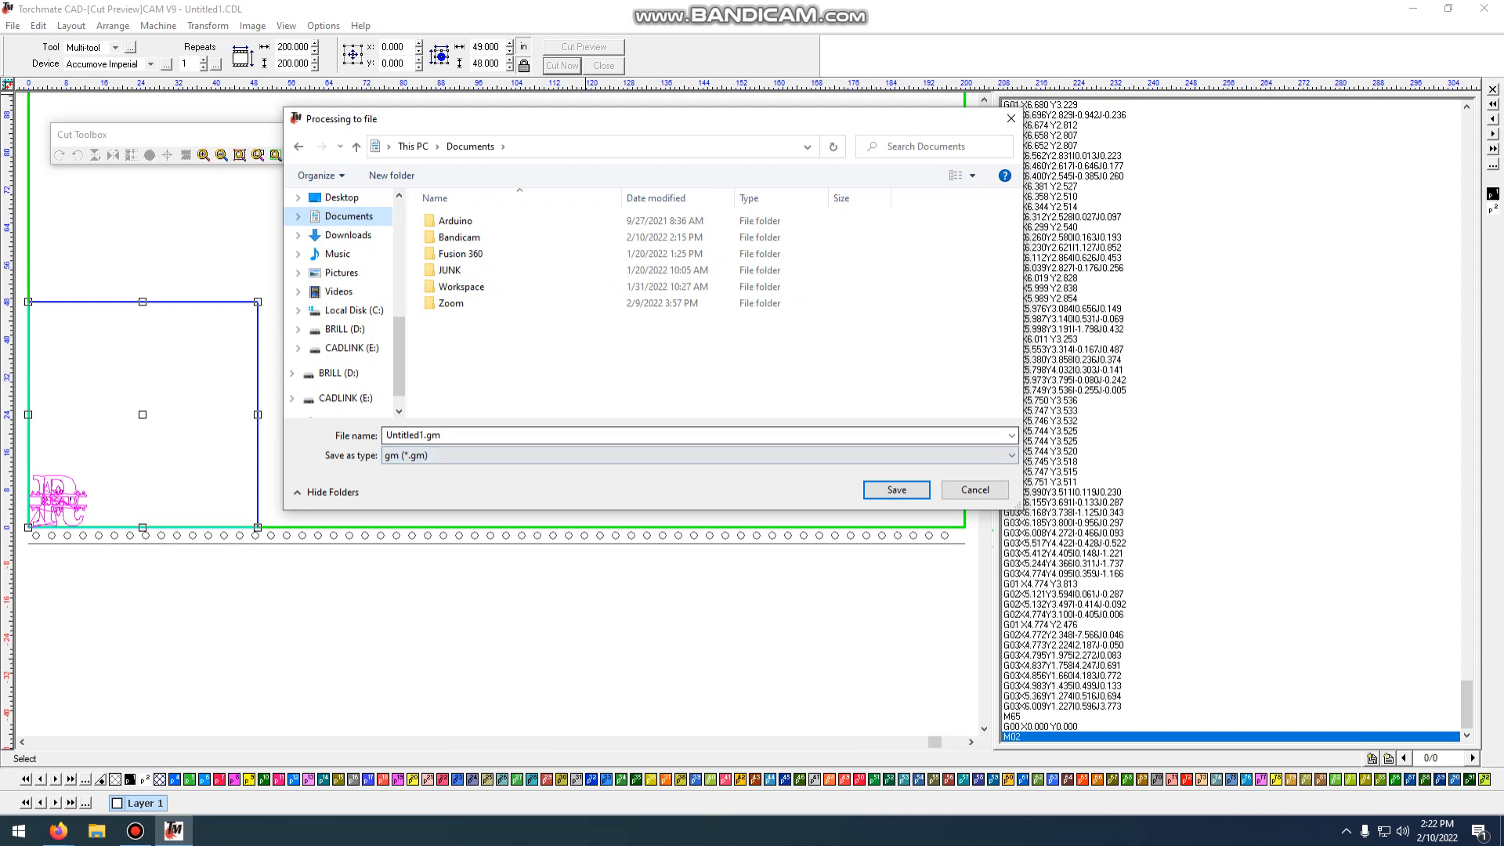
{"action": "left_click", "coordinate": [438, 435]}
{"action": "left_click", "coordinate": [426, 436]}
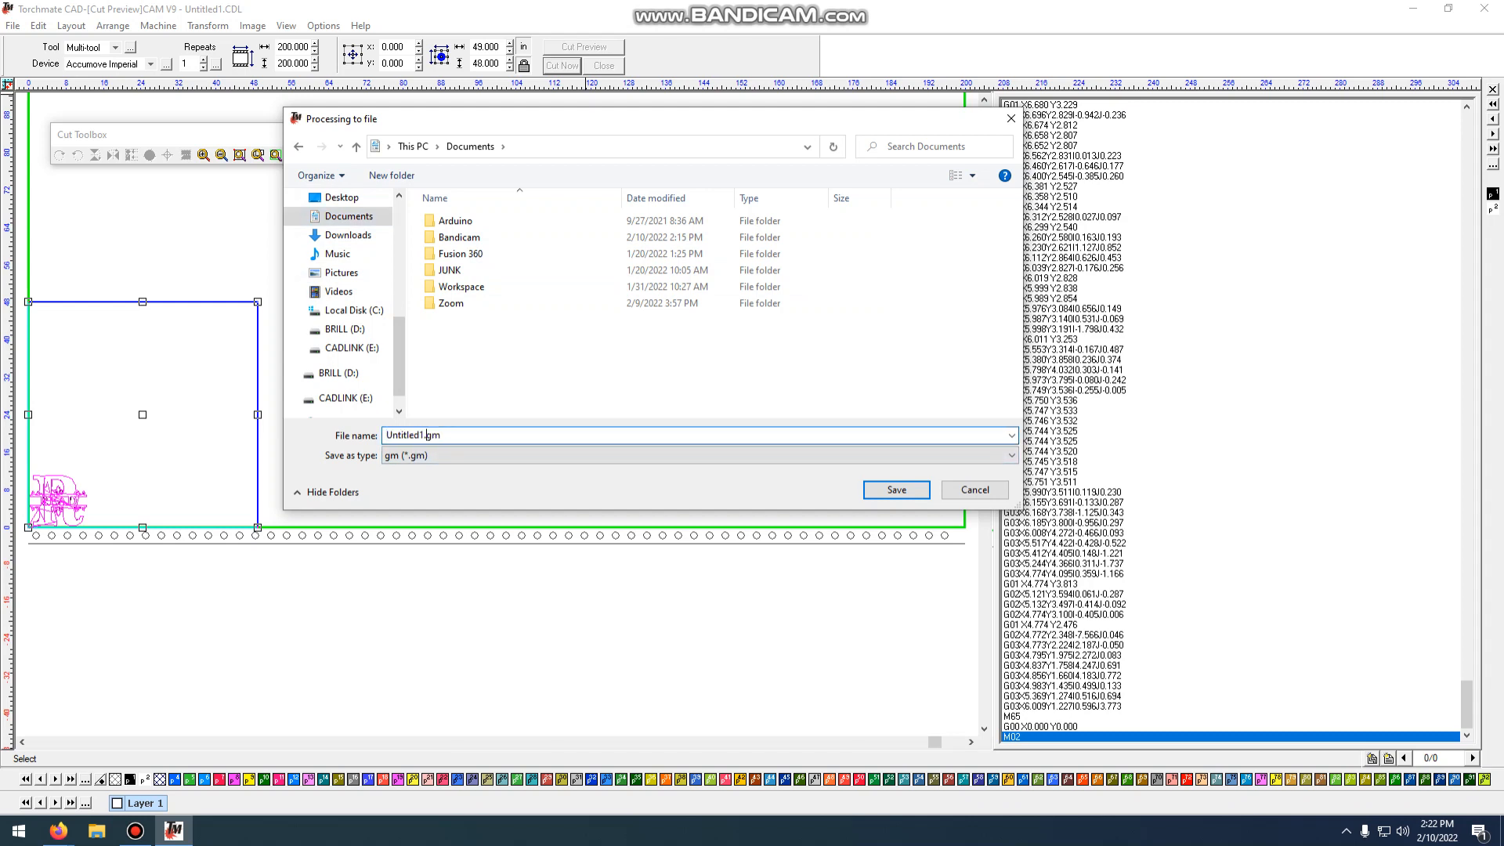
{"action": "key", "text": "BackSpace"}
{"action": "key", "text": "BackSpace"}
{"action": "key", "text": "BackSpace"}
{"action": "key", "text": "BackSpace"}
{"action": "key", "text": "BackSpace"}
{"action": "key", "text": "BackSpace"}
{"action": "key", "text": "BackSpace"}
{"action": "key", "text": "BackSpace"}
{"action": "key", "text": "BackSpace"}
{"action": "type", "text": "Read Monogram"}
{"action": "left_click", "coordinate": [896, 489]}
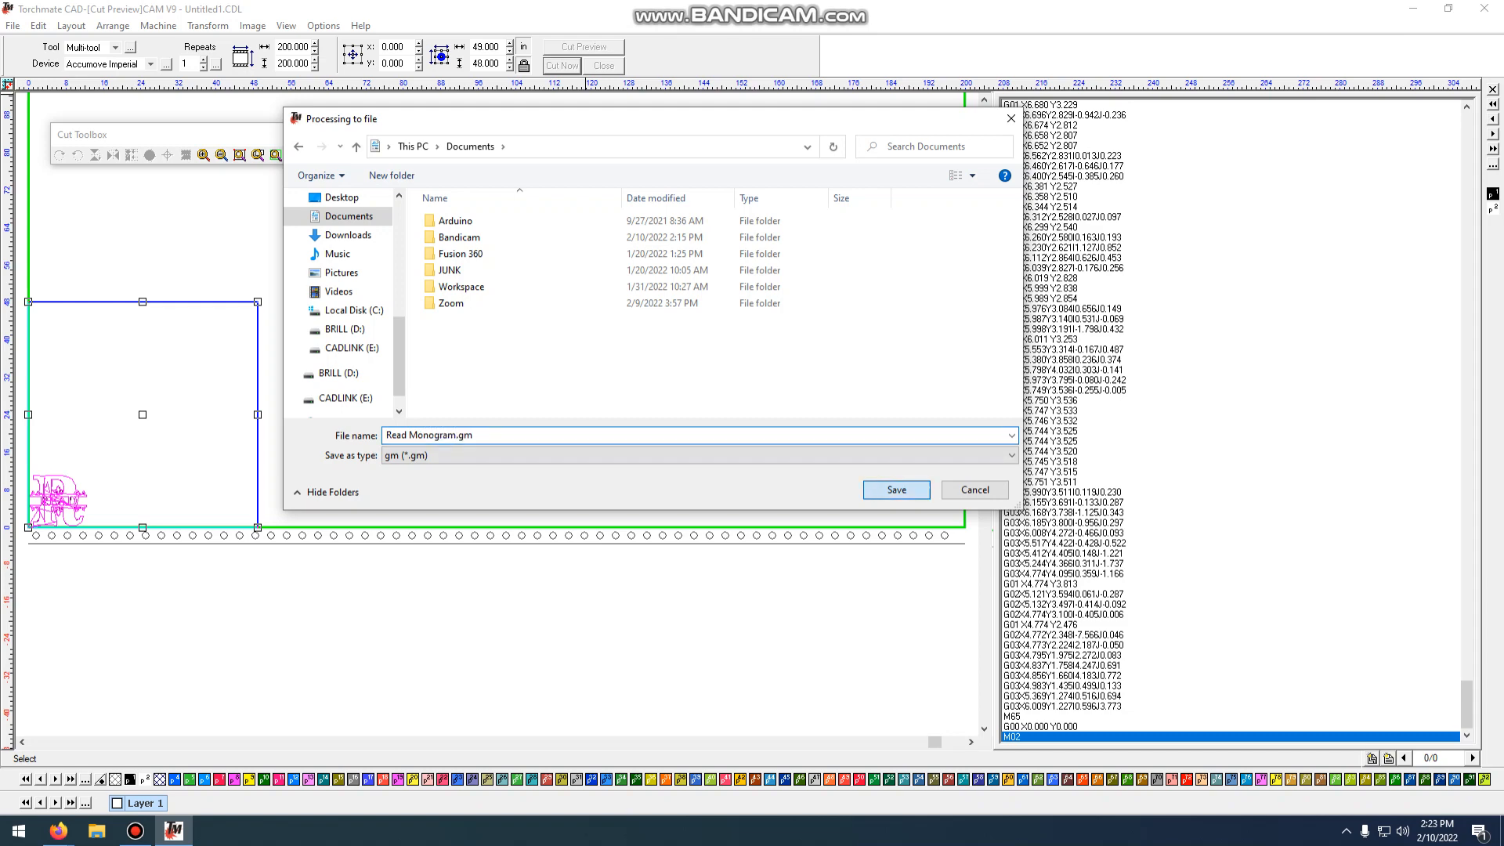